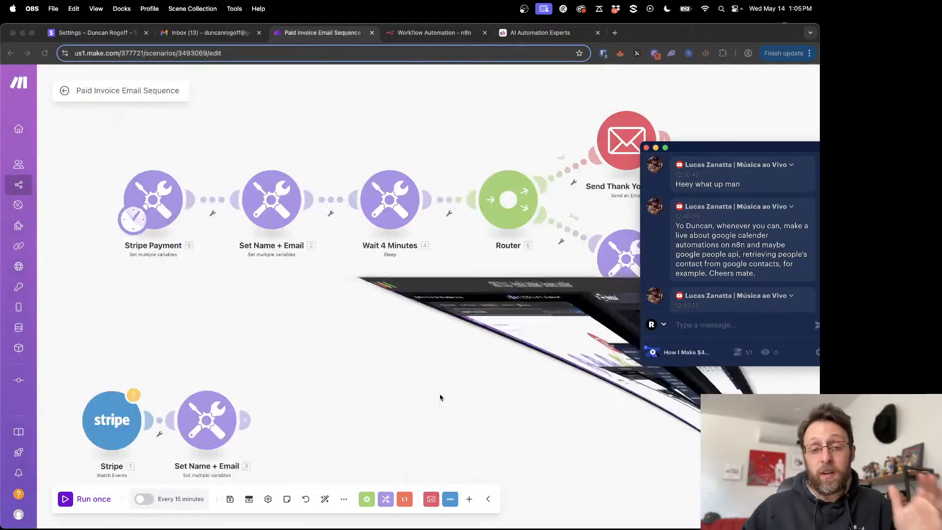
scroll(440, 398, "up", 2)
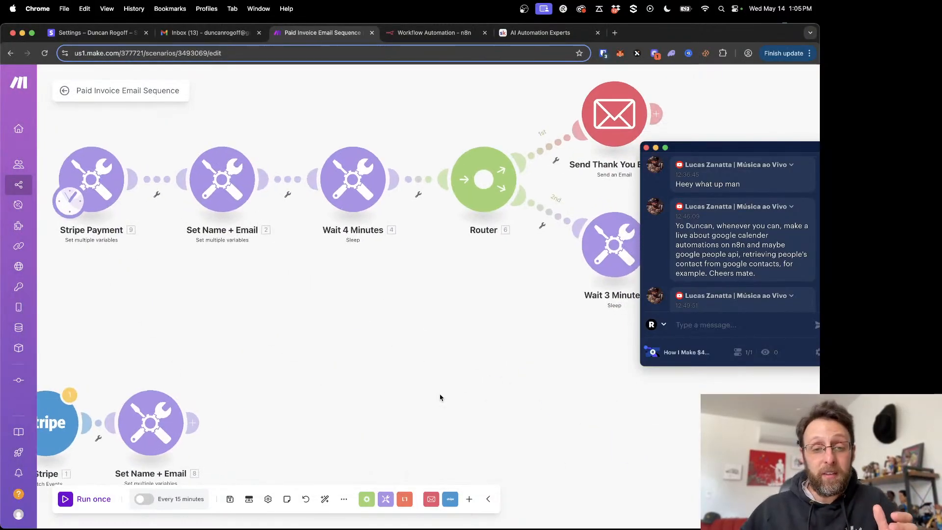
scroll(441, 398, "down", 2)
left_click_drag(440, 398, 422, 434)
scroll(406, 444, "down", 4)
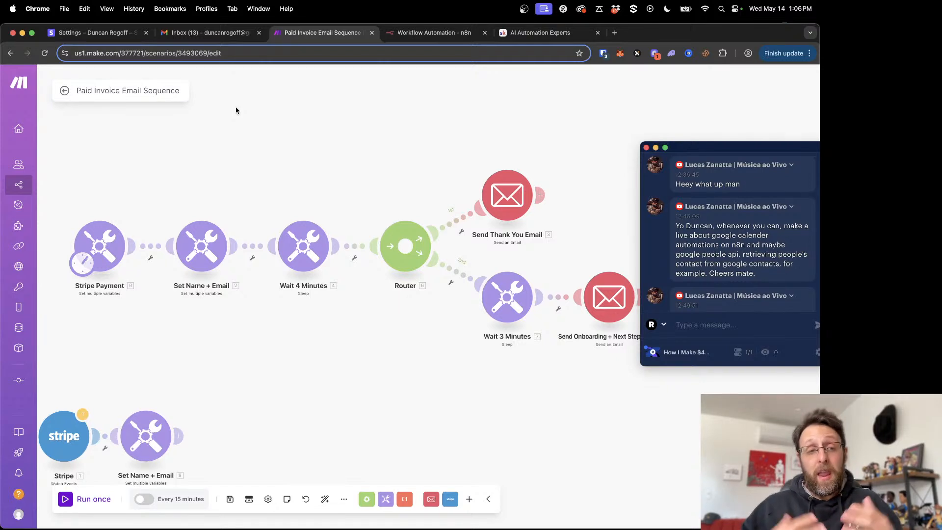
- Switch to OBS to check the live stream, and minimize its window again
mouse_move(585, 528)
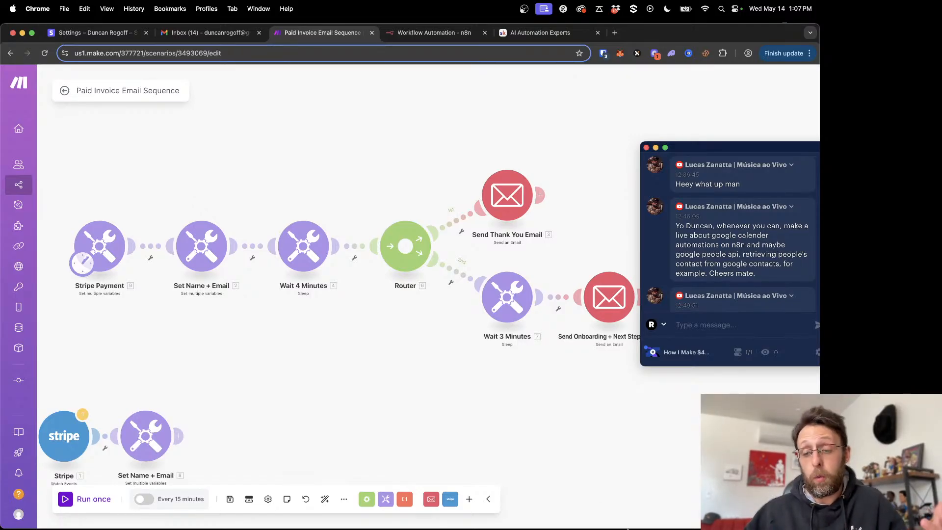
mouse_move(698, 524)
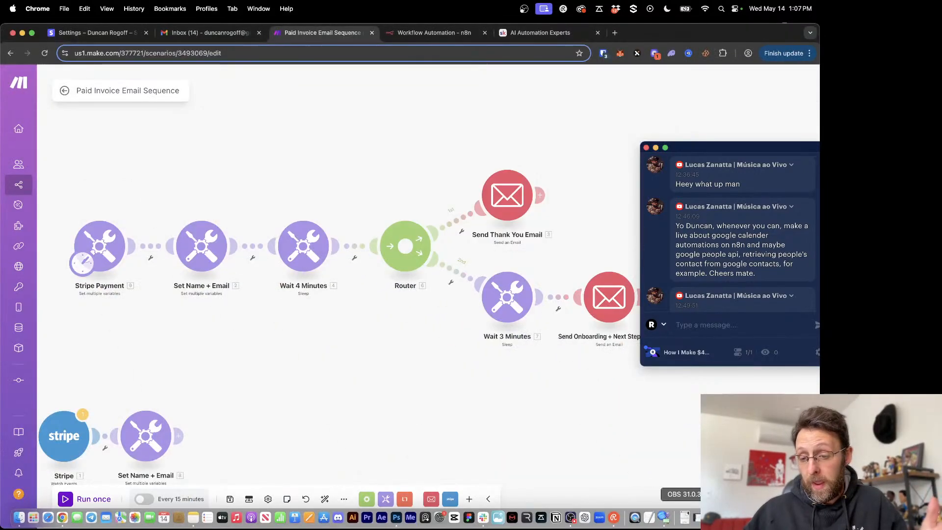
left_click(683, 517)
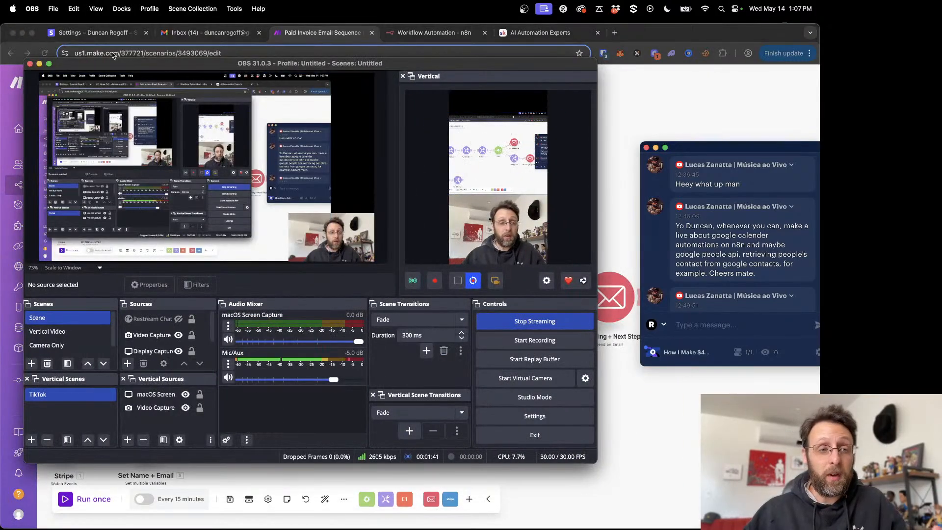
left_click(39, 64)
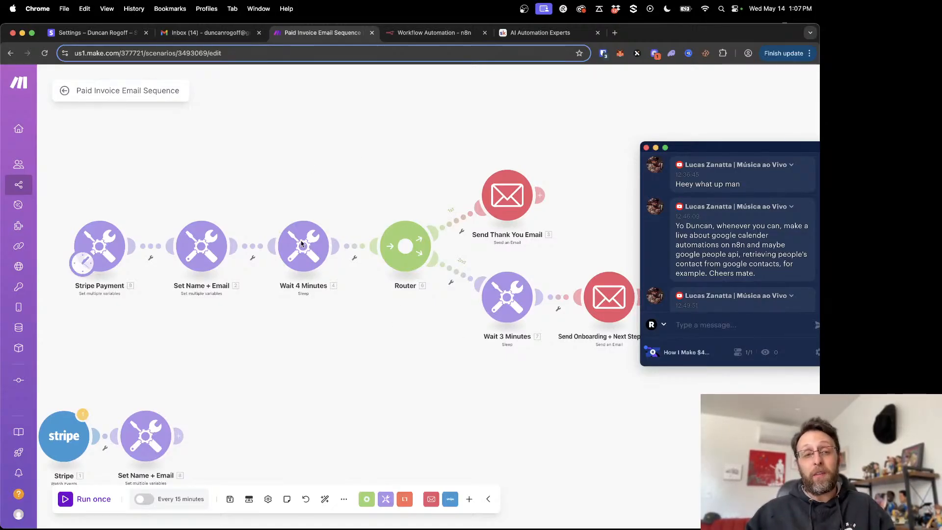
- Look over the empty n8n workflow and the AI Automation Experts About page, and return to the Paid Invoice Email Sequence scenario
left_click(434, 33)
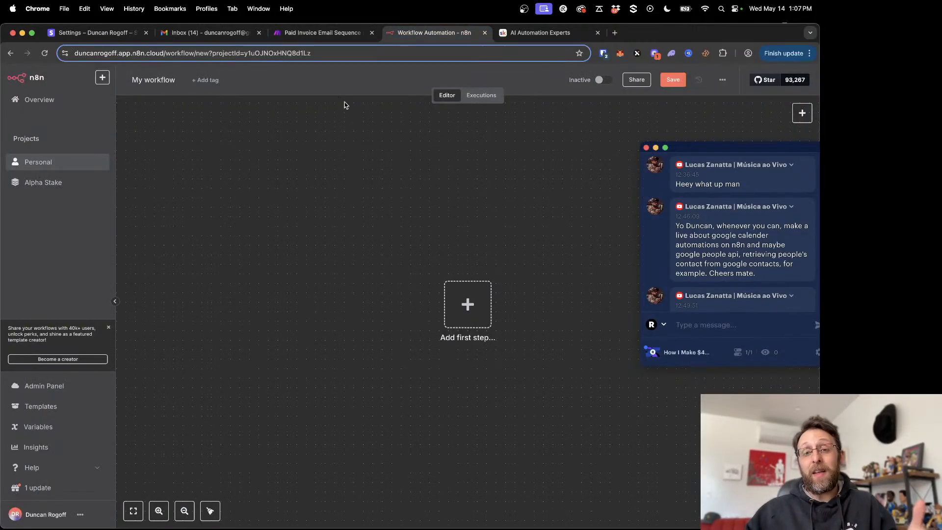
left_click(307, 35)
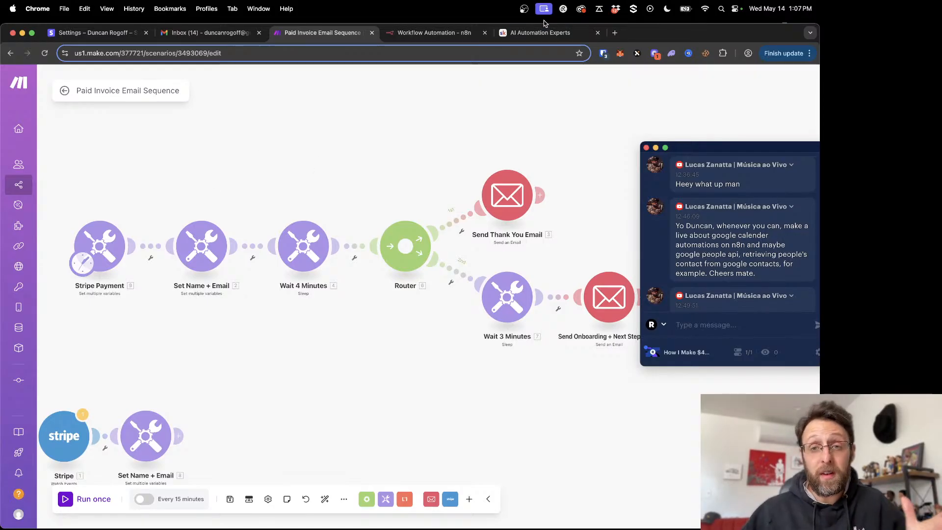
left_click(547, 35)
scroll(579, 400, "down", 2)
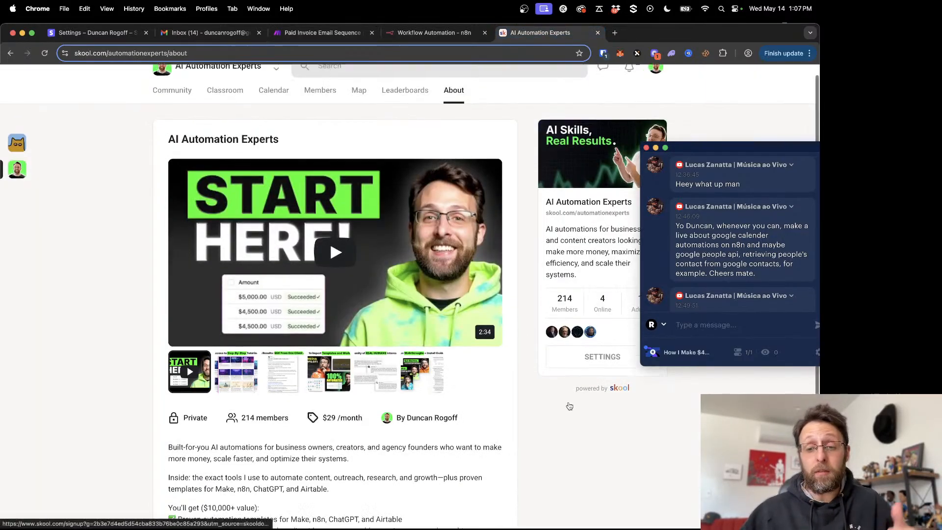
scroll(568, 404, "up", 2)
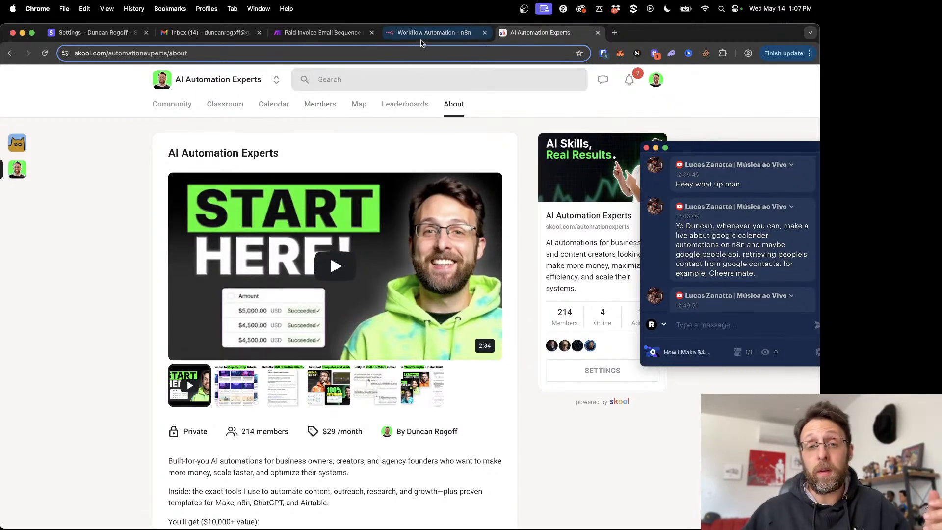
left_click(418, 35)
left_click(298, 30)
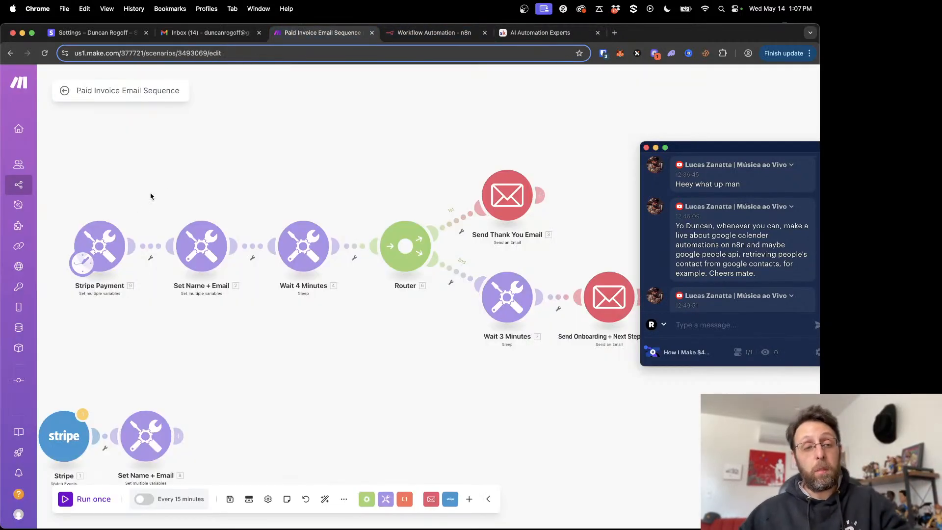
- Examine the start of the Stripe Payment sequence and the separate Stripe Watch Events branch below it
left_click_drag(183, 188, 258, 149)
scroll(225, 281, "up", 3)
left_click_drag(224, 281, 344, 319)
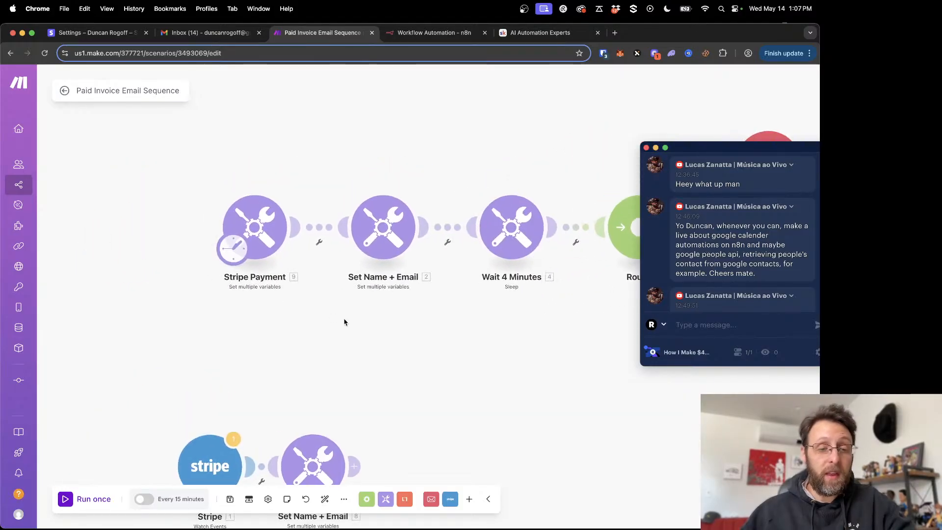
scroll(252, 296, "up", 1)
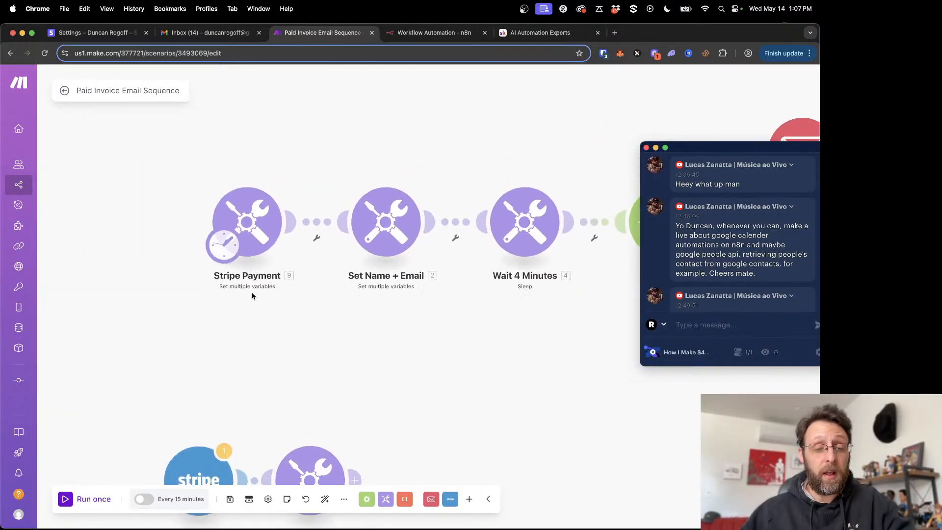
scroll(253, 295, "up", 1)
left_click_drag(337, 356, 330, 227)
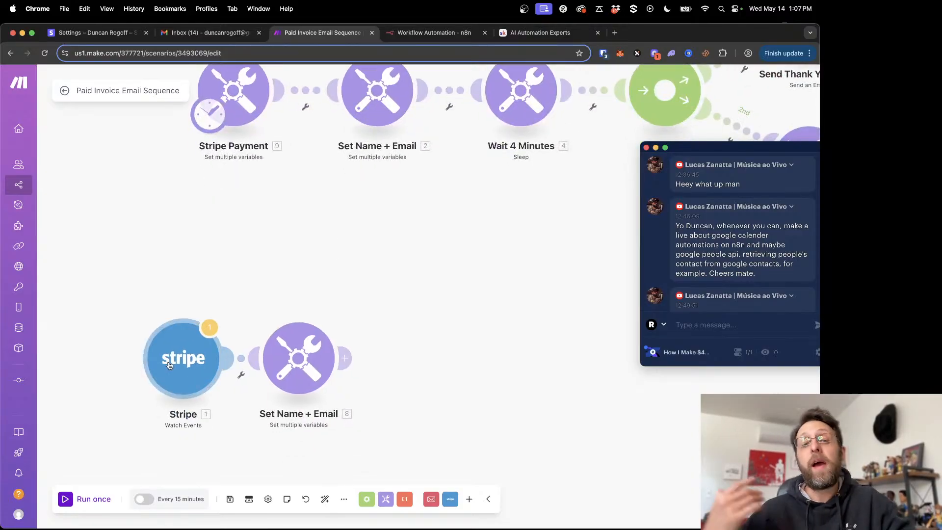
left_click_drag(282, 233, 287, 252)
left_click_drag(357, 260, 320, 396)
left_click_drag(209, 389, 204, 440)
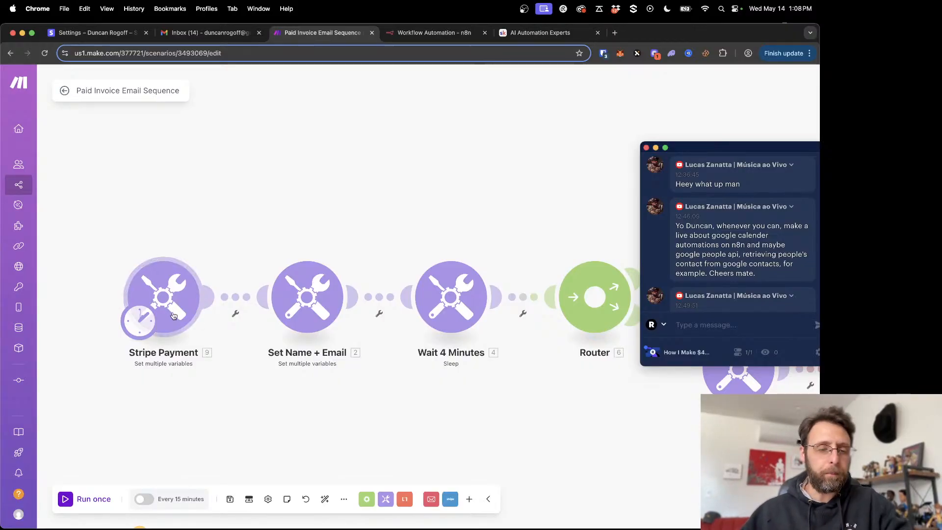
- Review the client full name and client email variables in the Stripe Payment module, and close its settings
left_click(164, 294)
left_click_drag(339, 236, 219, 229)
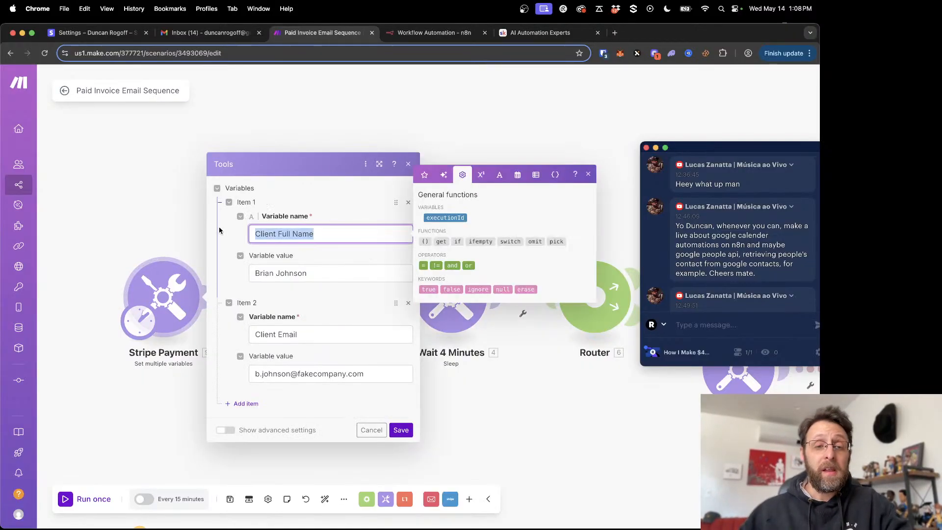
left_click(224, 249)
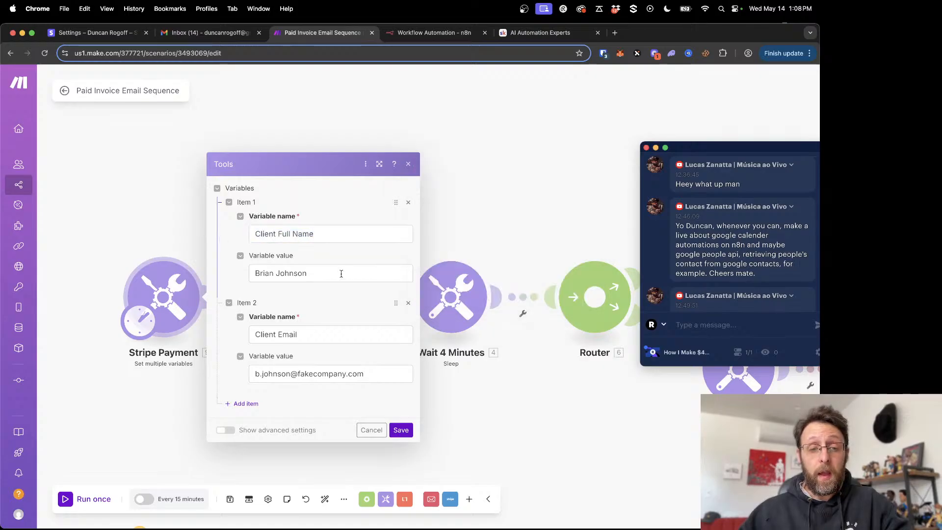
left_click_drag(341, 274, 252, 274)
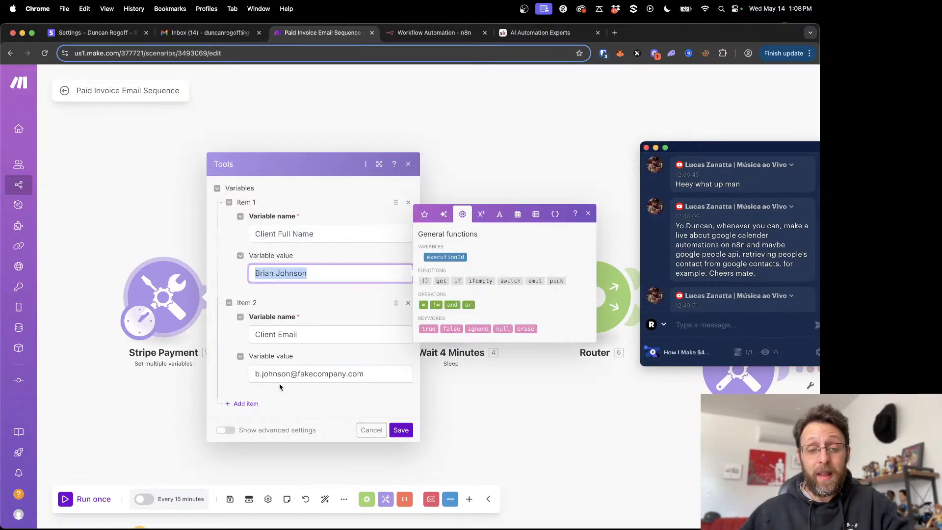
left_click(142, 180)
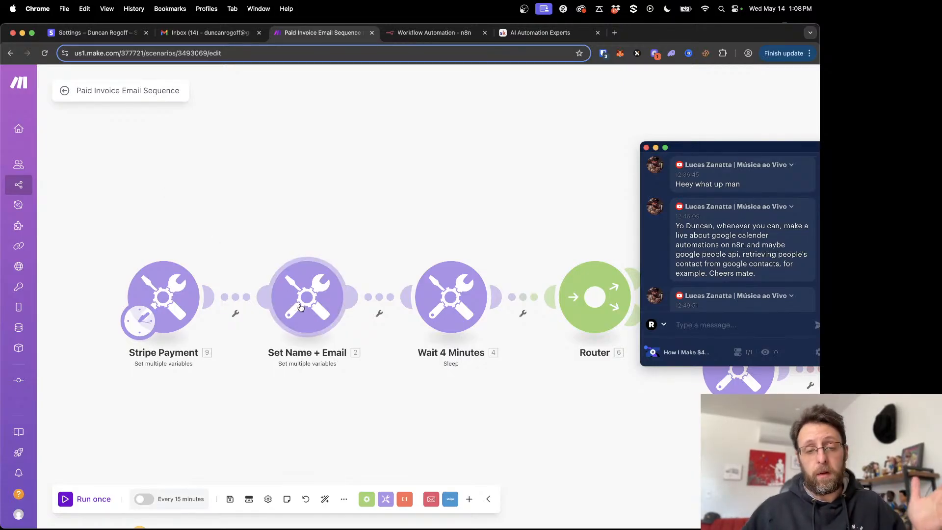
- Review the full name, first name and email variables in the main sequence's Set Name + Email module, and close it without saving
scroll(383, 132, "right", 3)
scroll(273, 312, "down", 2)
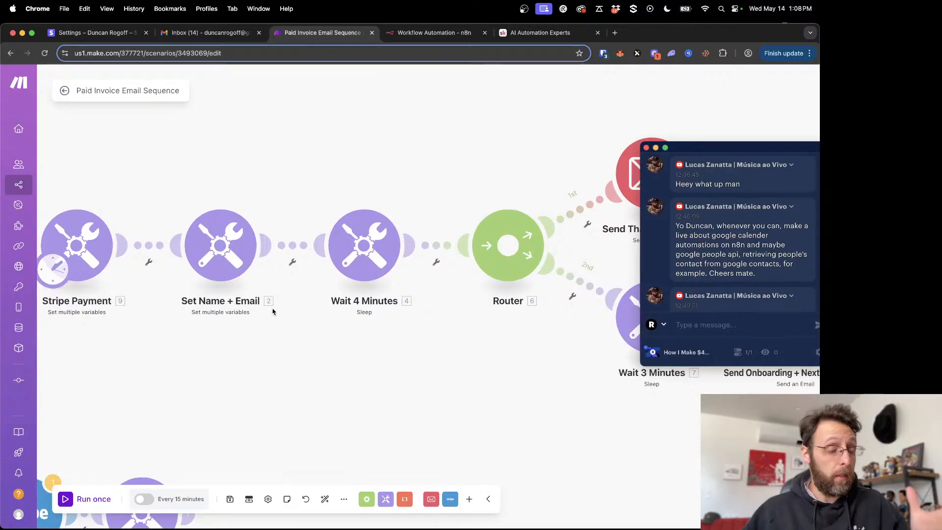
left_click(224, 260)
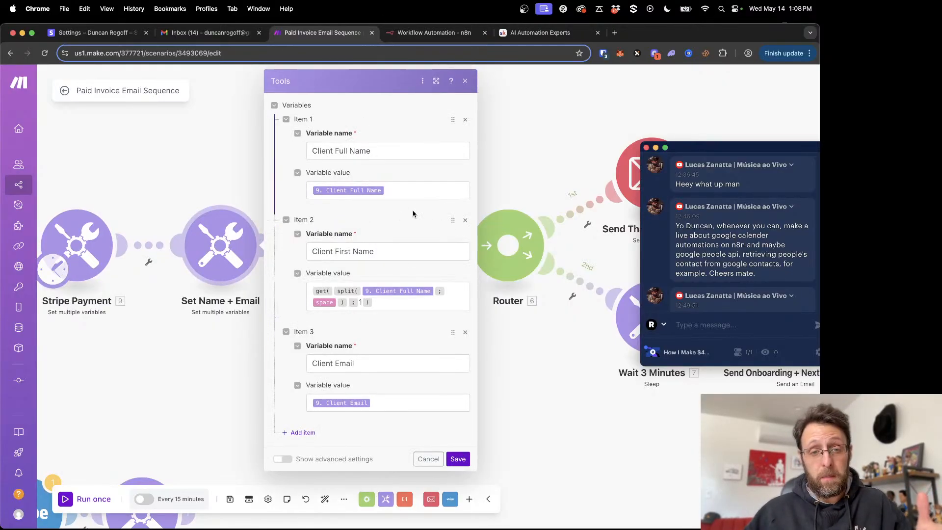
left_click_drag(404, 293, 187, 141)
left_click(427, 448)
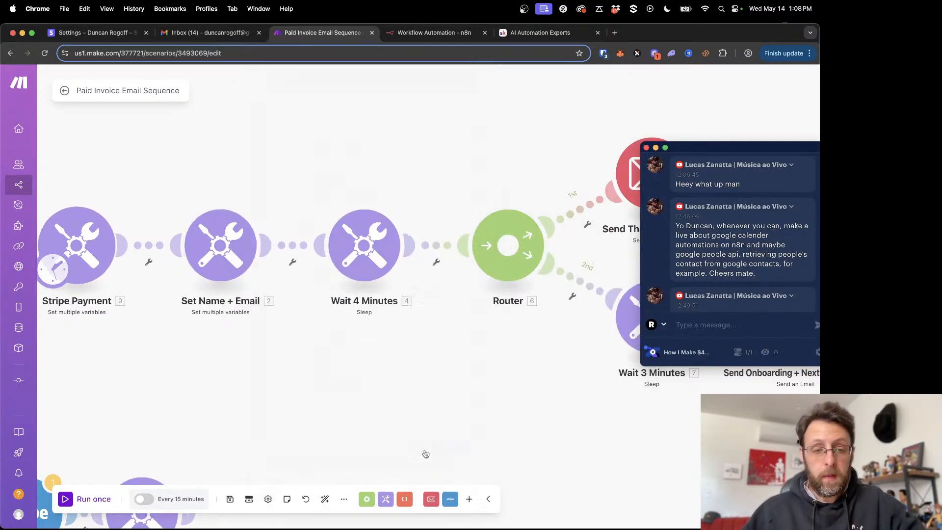
- Read the recipient, subject and message content of the Send Thank You Email module, and close its settings
left_click_drag(389, 181, 299, 189)
scroll(360, 153, "down", 2)
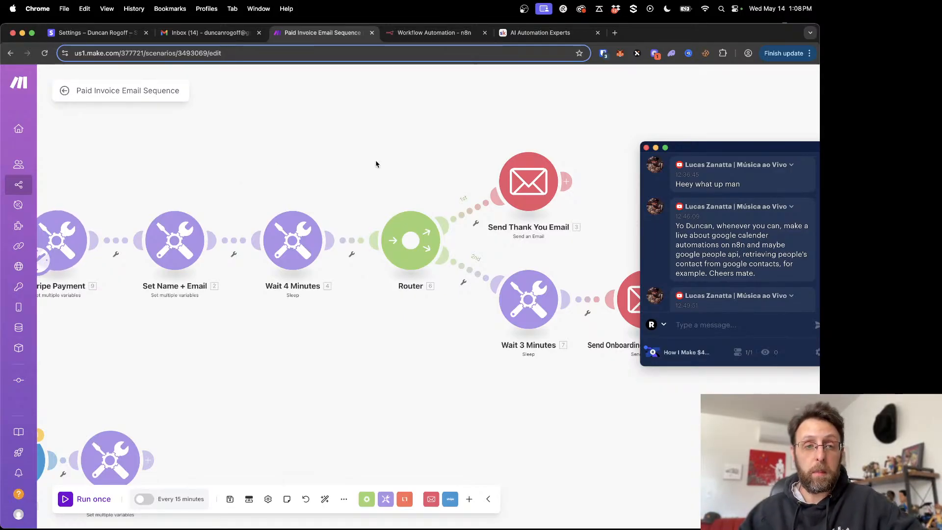
left_click_drag(395, 133, 263, 140)
left_click(386, 191)
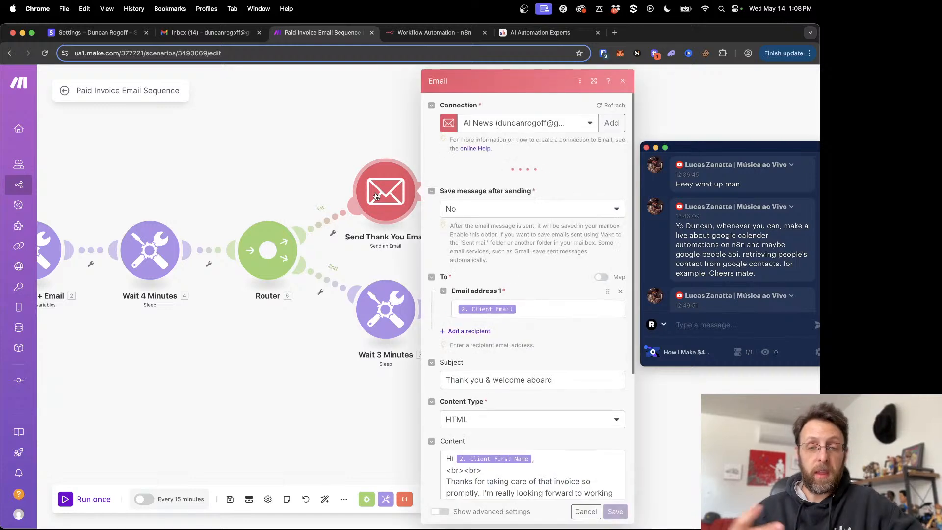
scroll(503, 275, "down", 5)
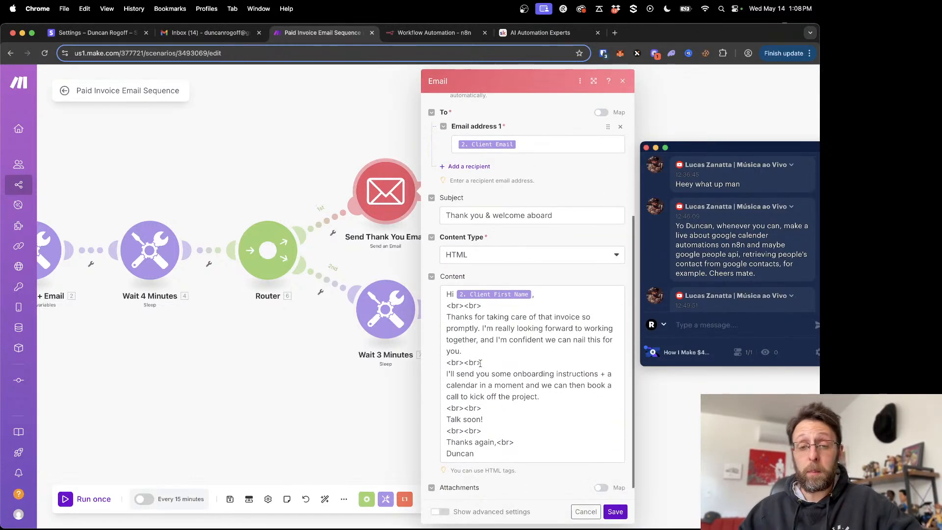
scroll(509, 329, "down", 1)
left_click_drag(444, 273, 501, 413)
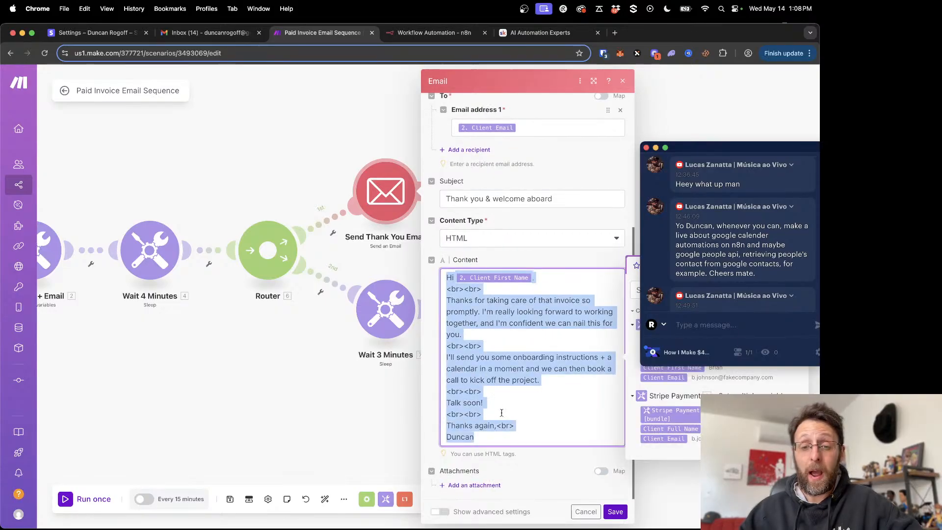
left_click(511, 333)
left_click_drag(483, 313, 560, 336)
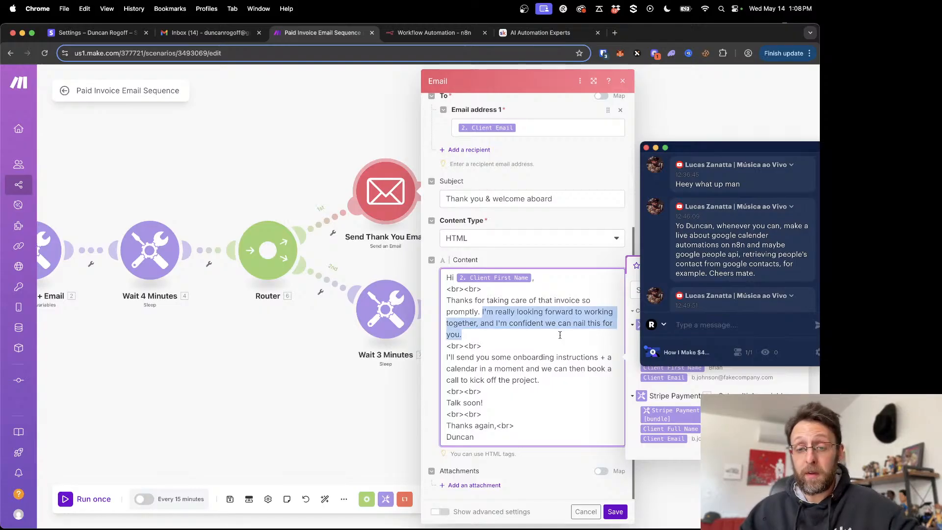
left_click_drag(470, 358, 618, 361)
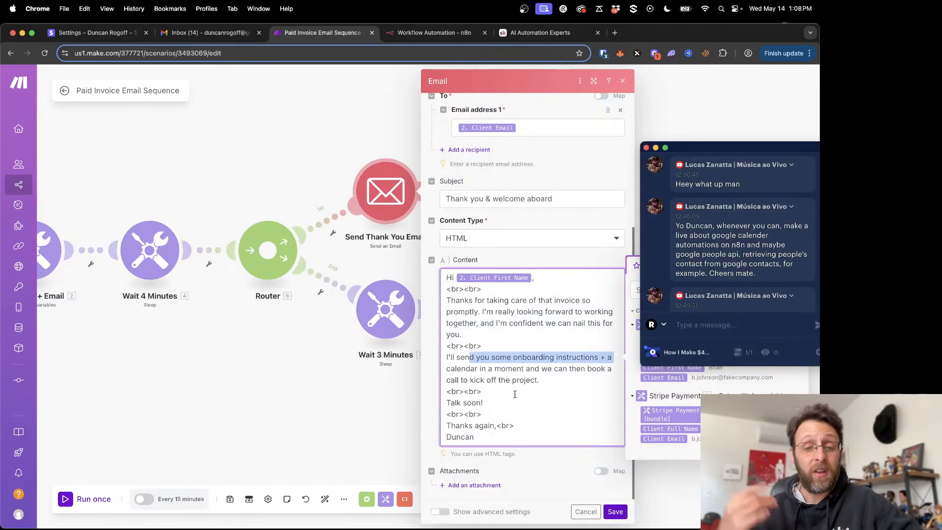
left_click_drag(481, 369, 561, 371)
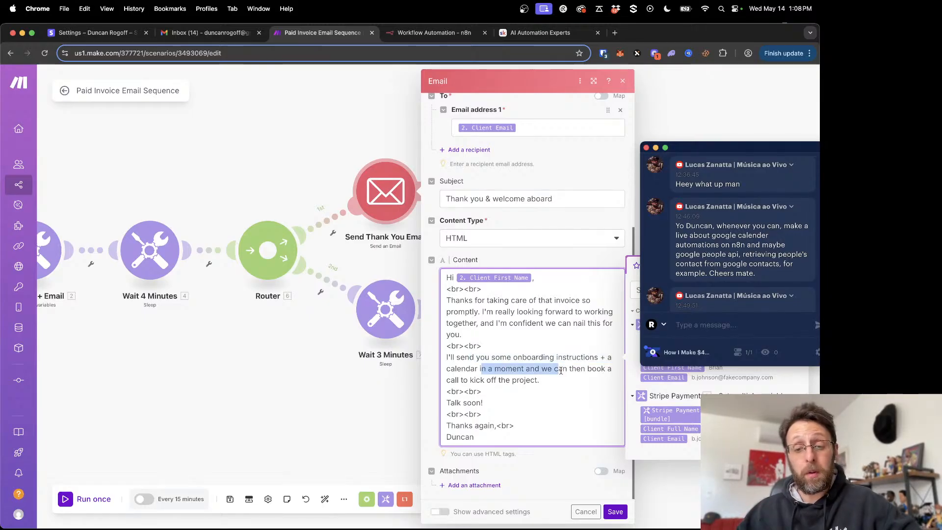
left_click(290, 362)
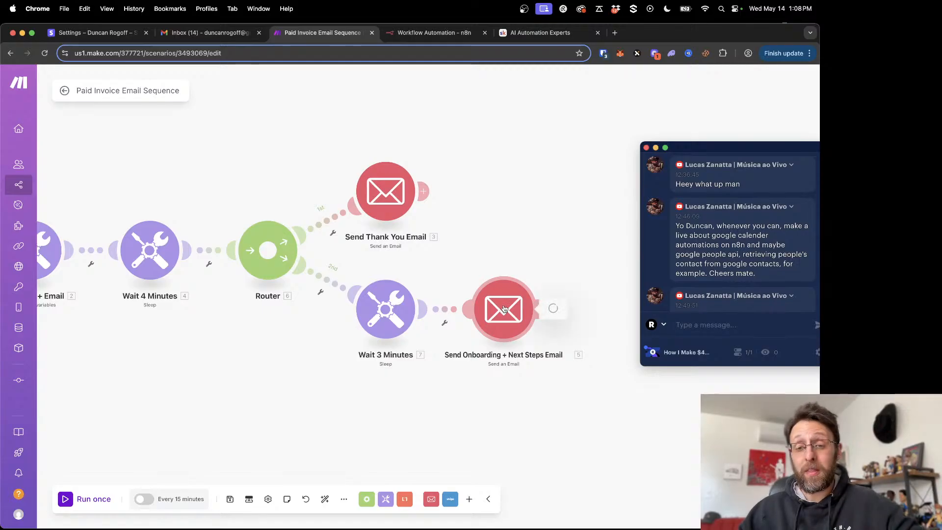
- Read the Send Onboarding + Next Steps Email module's message content, including its Calendly booking link, and return to the full scenario overview
left_click(528, 311)
scroll(591, 377, "down", 5)
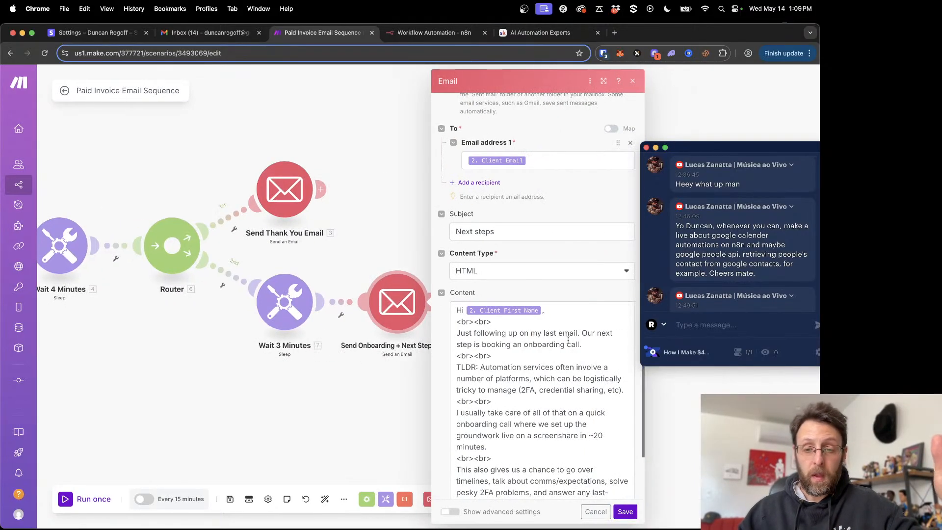
left_click(481, 339)
scroll(482, 340, "down", 3)
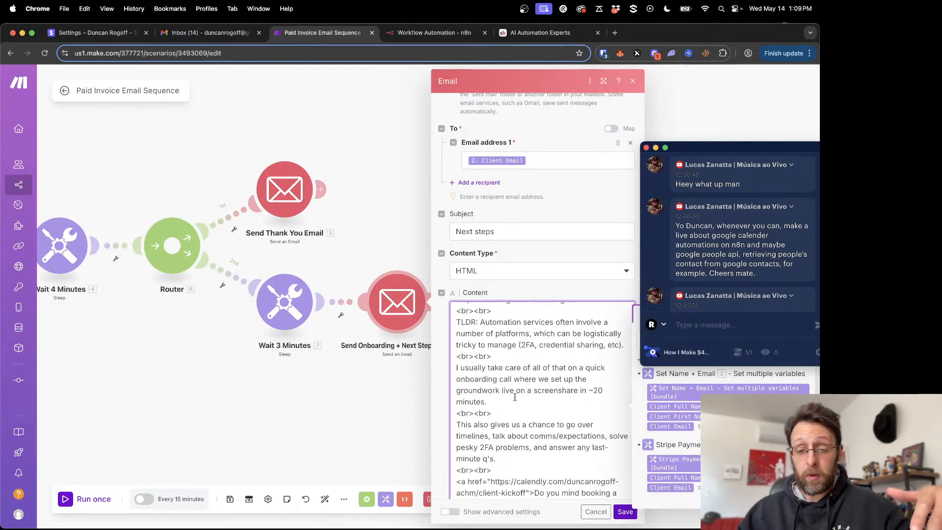
scroll(515, 397, "down", 5)
triple_click(531, 411)
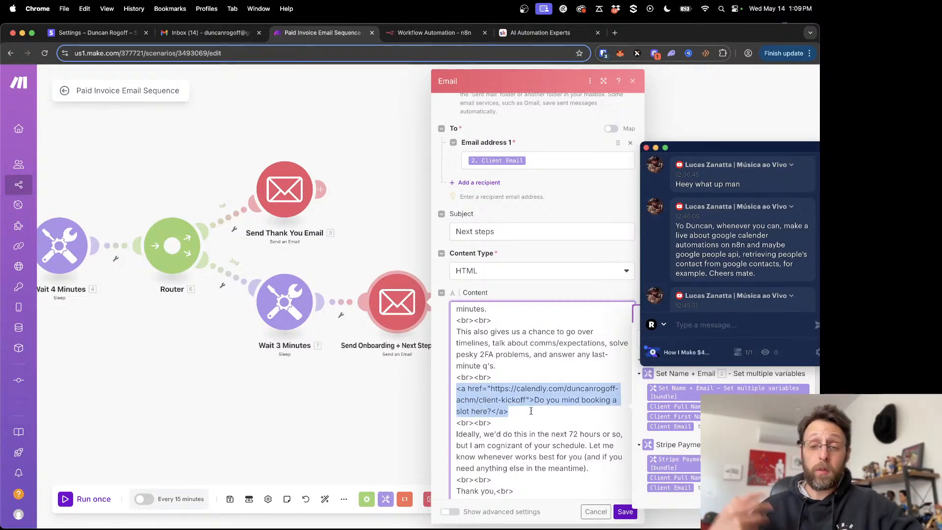
scroll(531, 411, "down", 2)
left_click(297, 433)
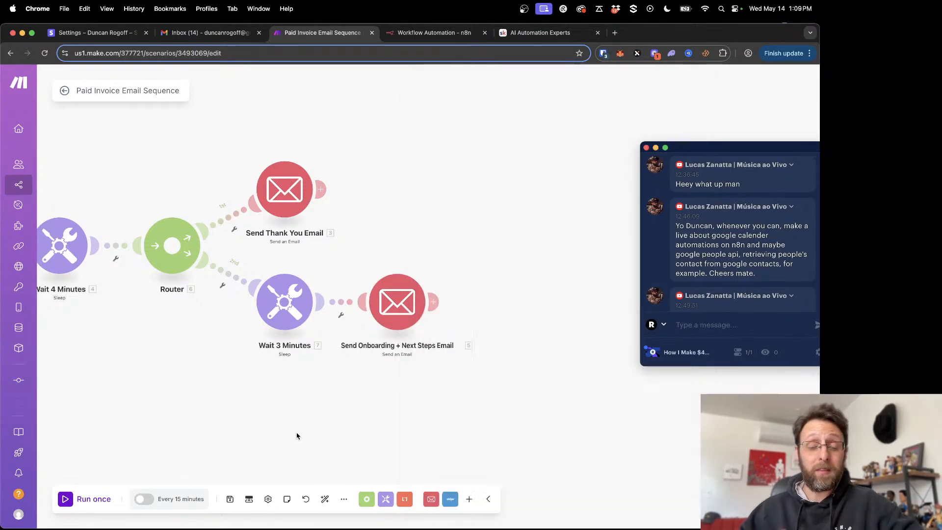
scroll(297, 427, "down", 3)
left_click_drag(297, 427, 450, 354)
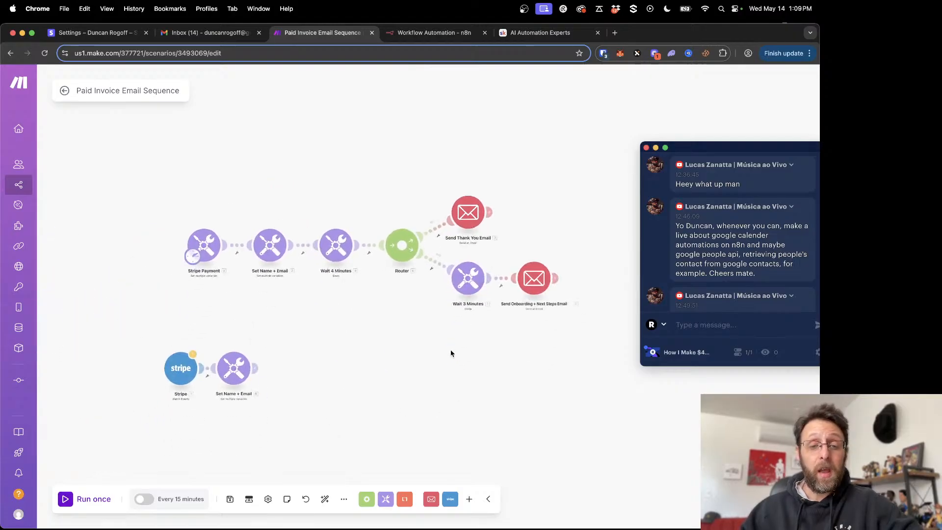
- Switch from the Make scenario to the empty n8n workflow and bring its canvas into view
scroll(450, 353, "up", 3)
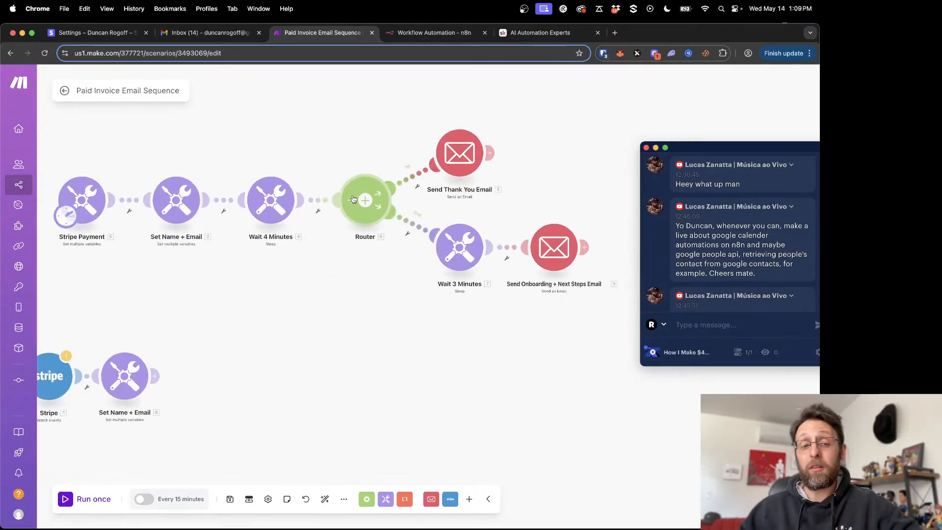
left_click_drag(332, 258, 382, 298)
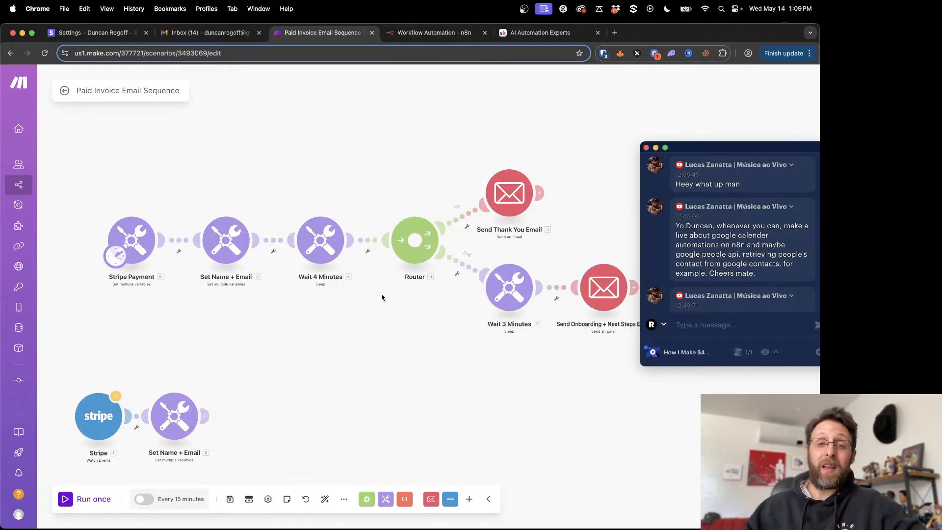
left_click(412, 34)
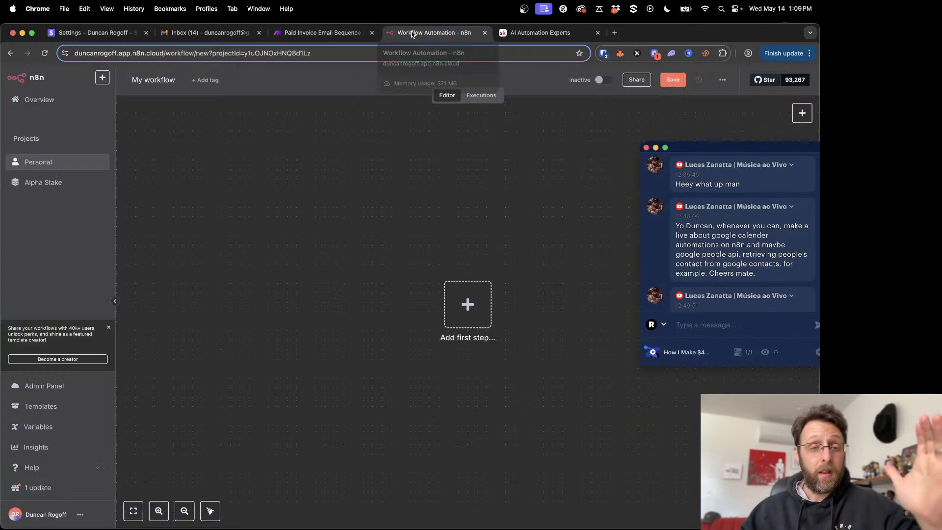
key("ctrl+Up")
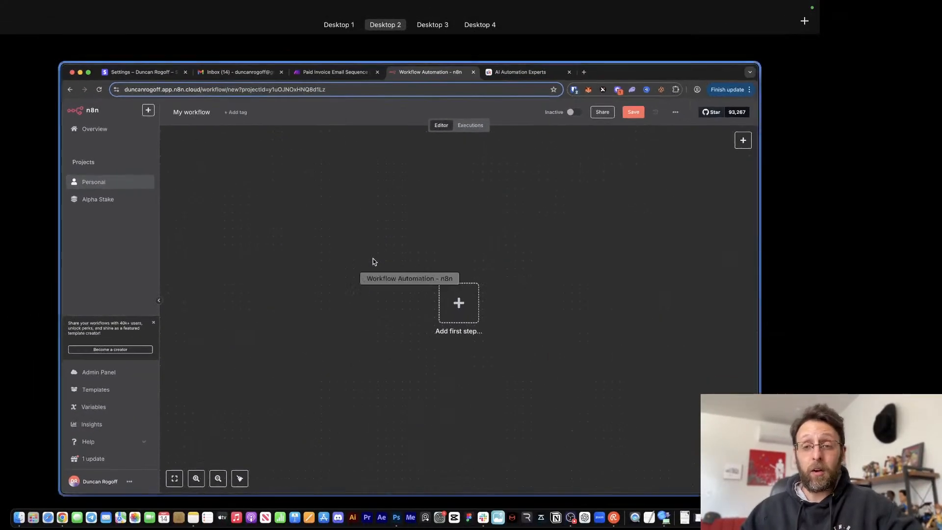
left_click(373, 262)
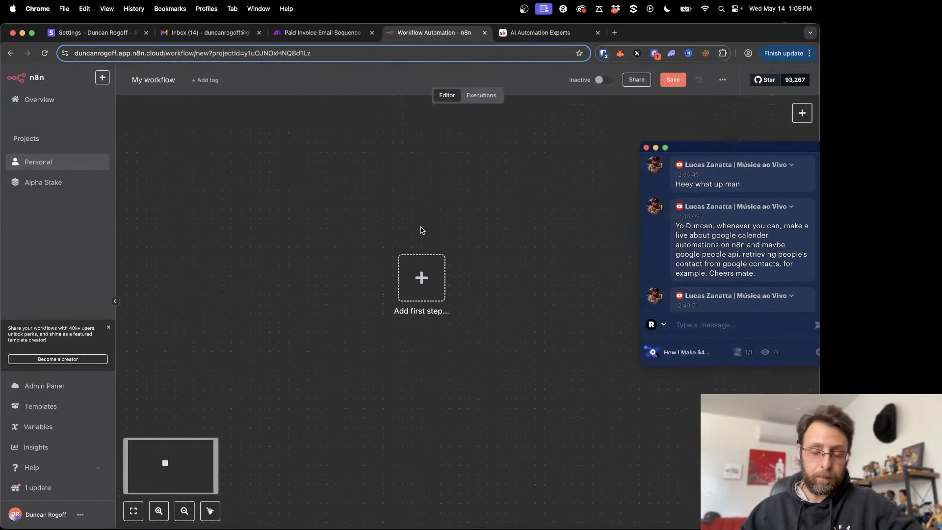
scroll(594, 202, "right", 4)
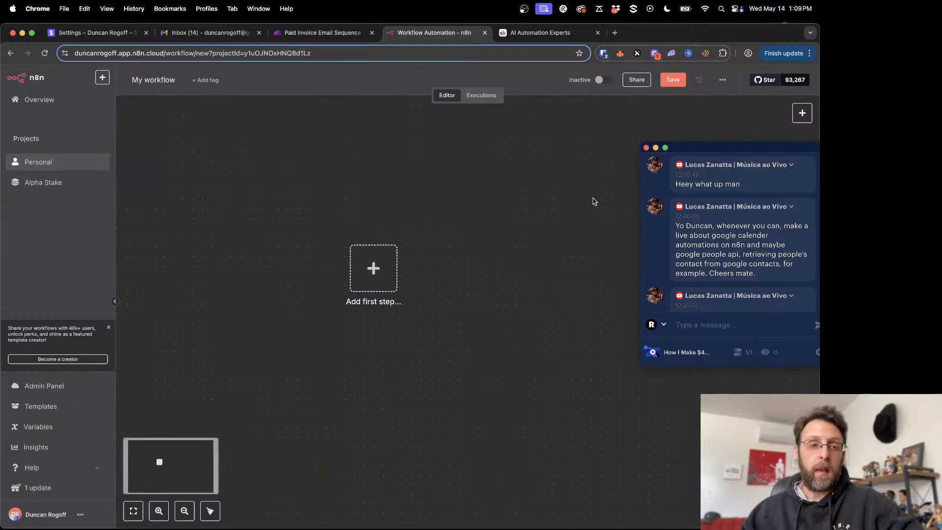
- Add a Stripe trigger for the "On invoice payment succeeded" event as the workflow's first step
left_click(329, 279)
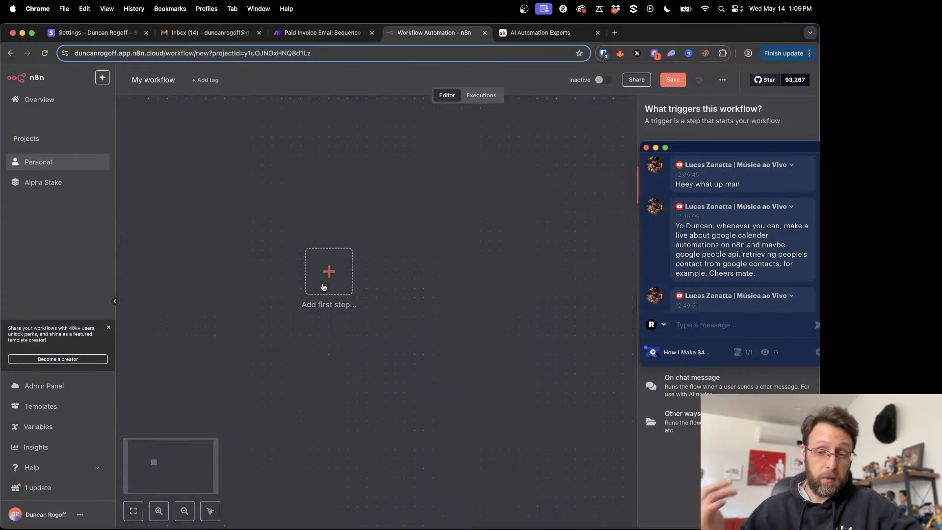
left_click_drag(717, 148, 493, 118)
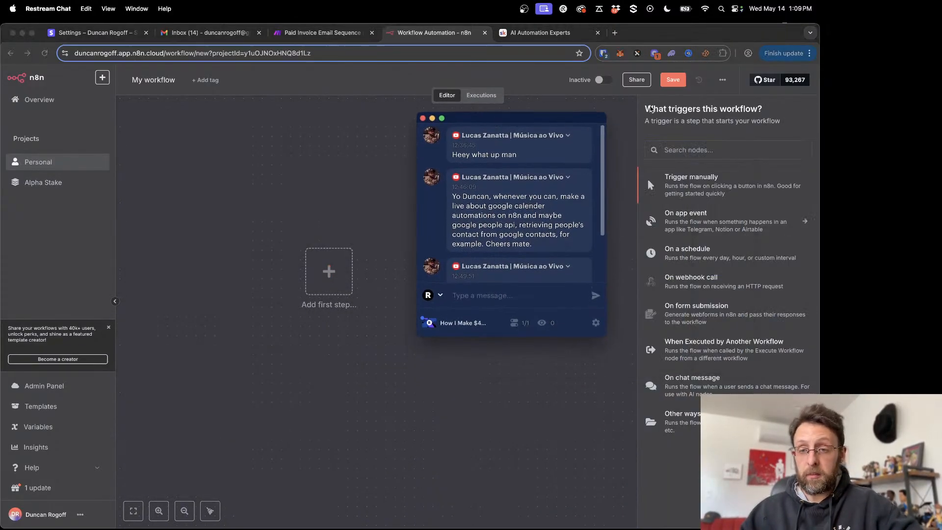
type("stripe")
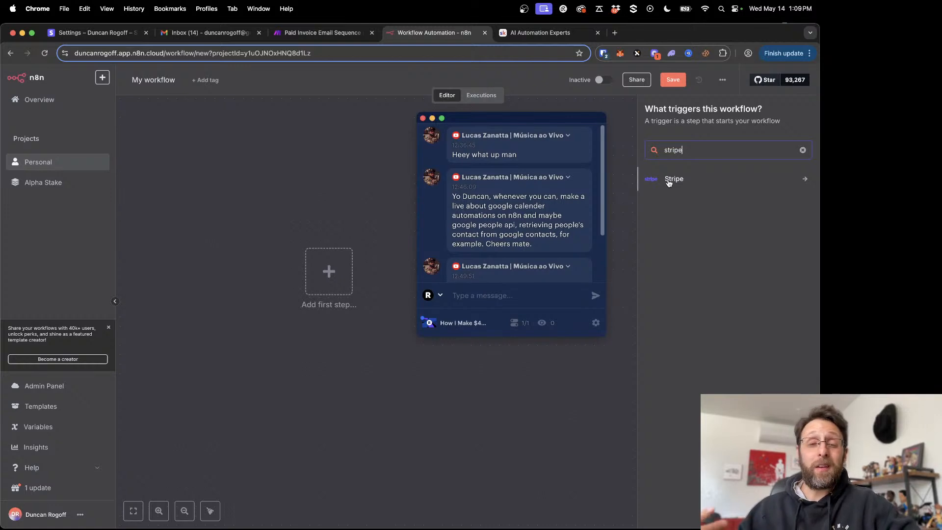
left_click(669, 180)
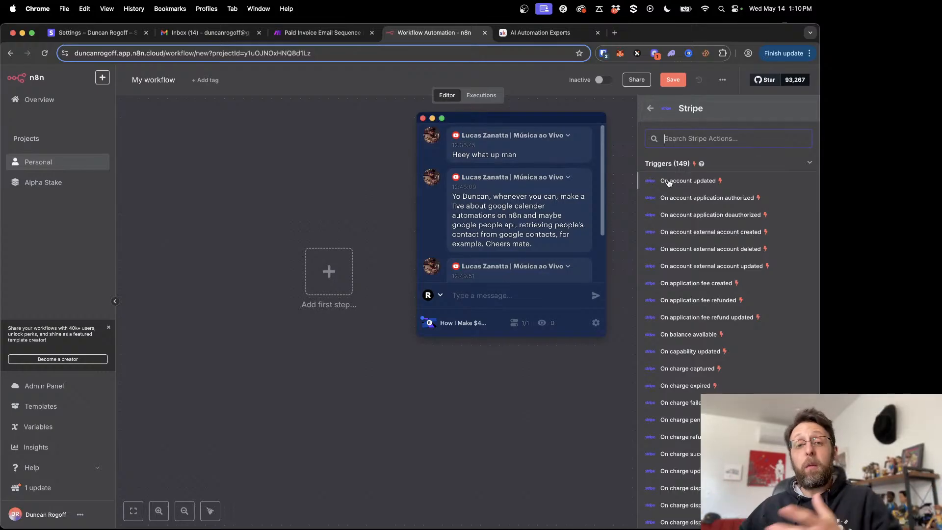
scroll(727, 295, "down", 3)
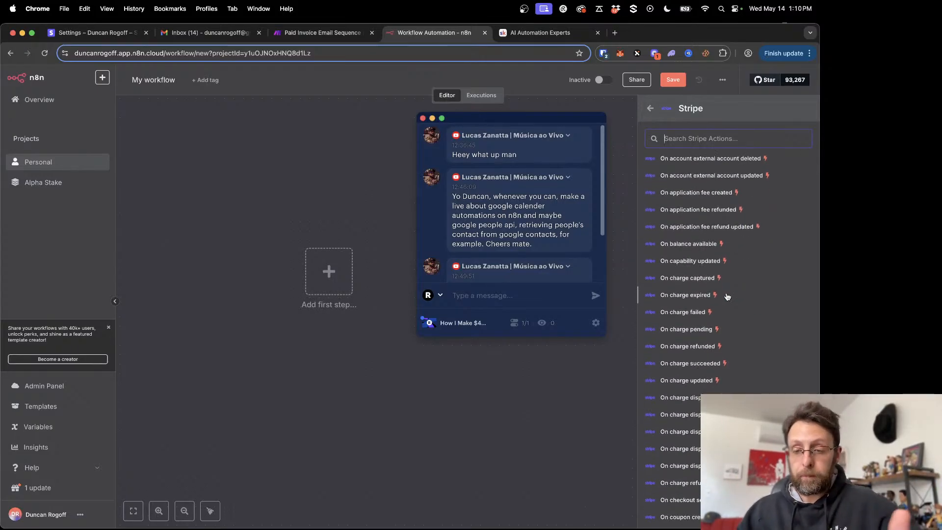
scroll(727, 296, "down", 10)
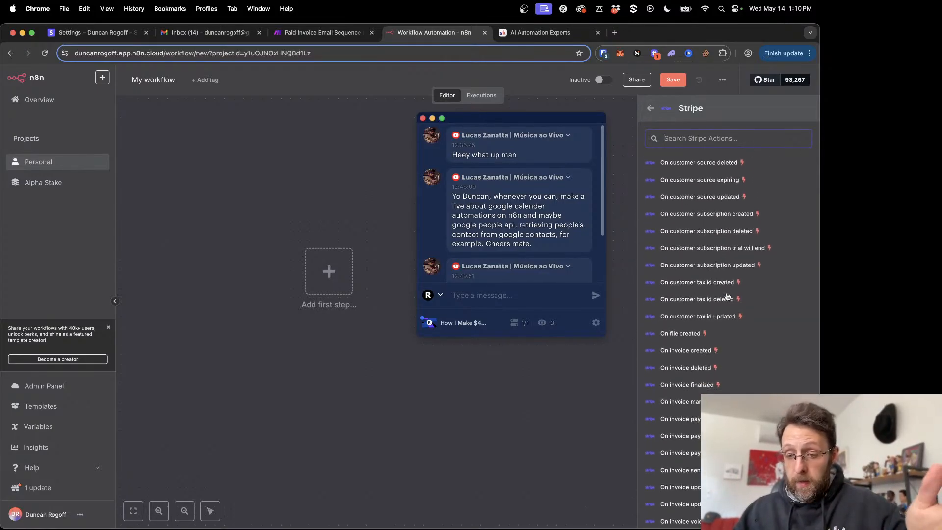
scroll(727, 297, "down", 2)
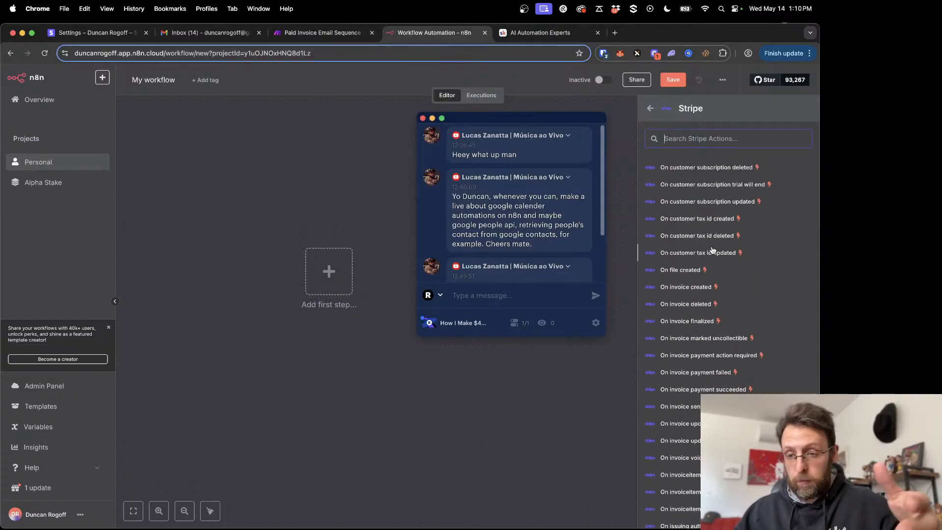
scroll(713, 249, "down", 3)
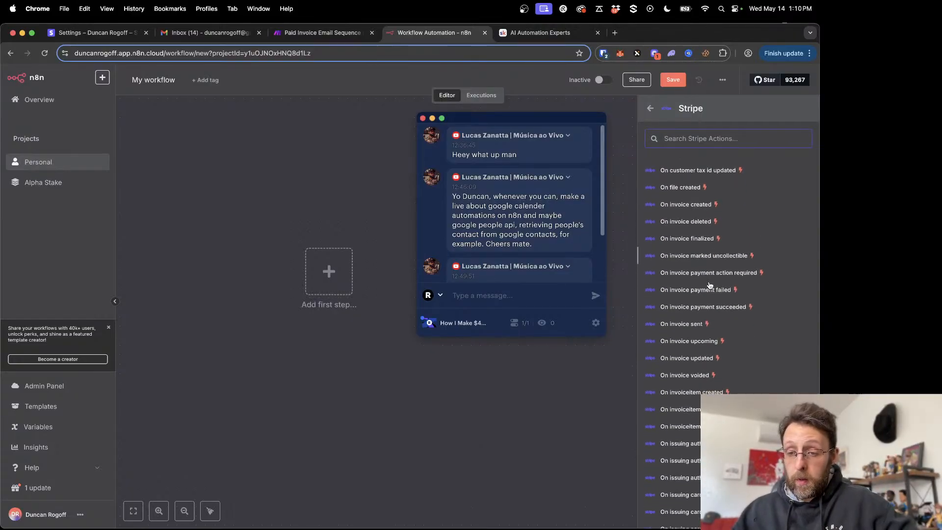
left_click(698, 307)
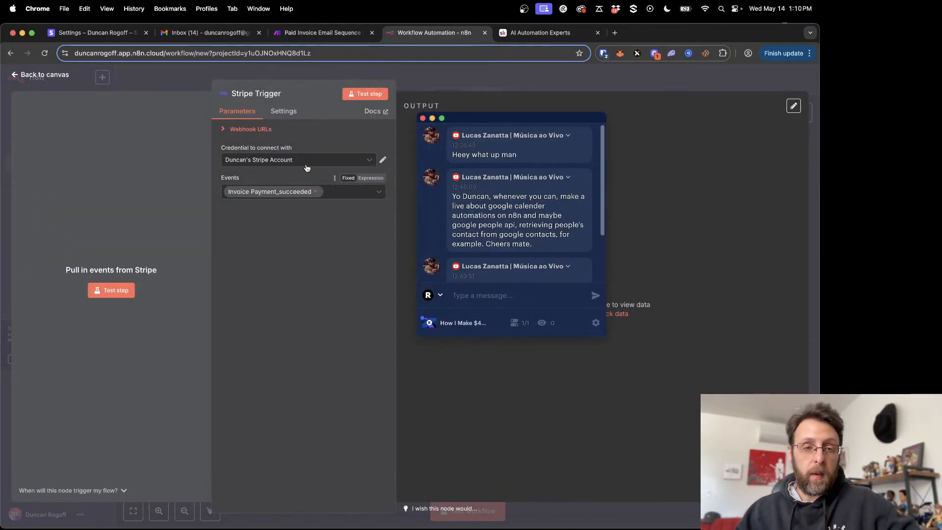
- Start a new Stripe API credential for the Stripe Trigger, moving the chat window off the form
left_click(328, 165)
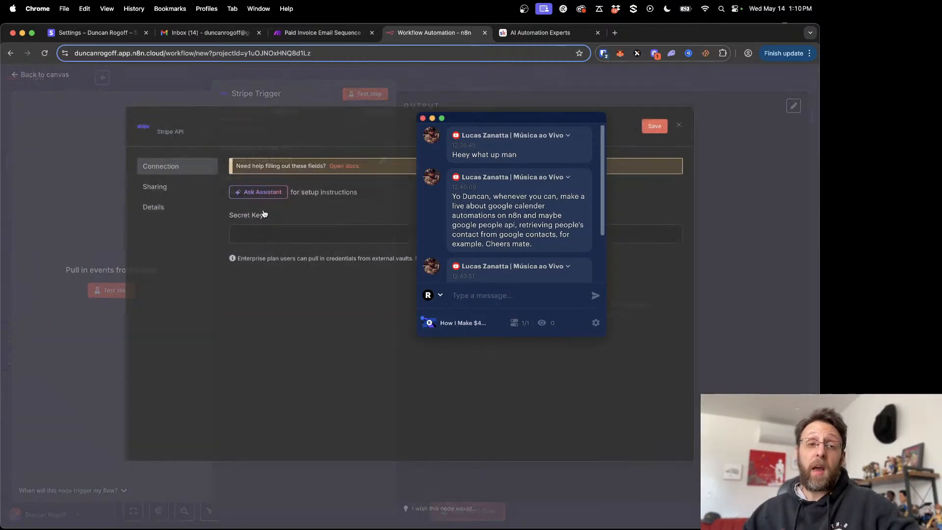
left_click(264, 213)
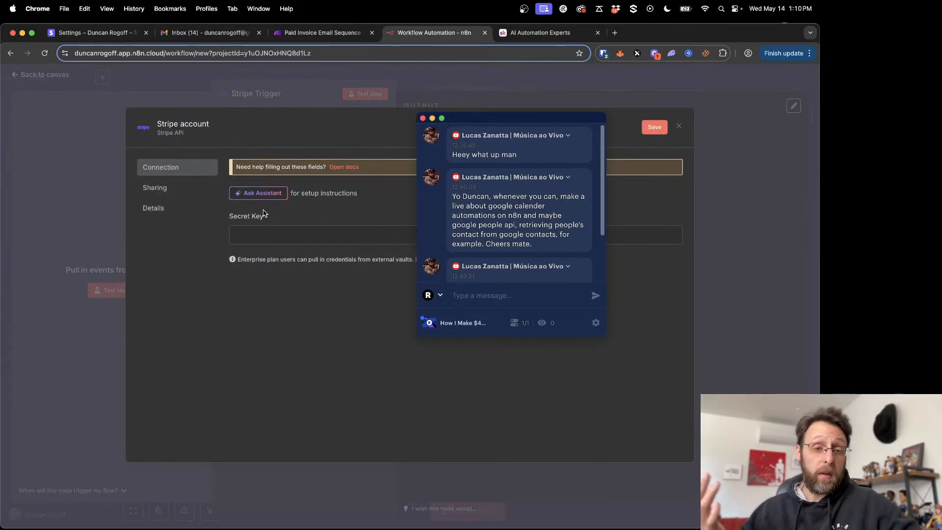
left_click_drag(517, 119, 730, 147)
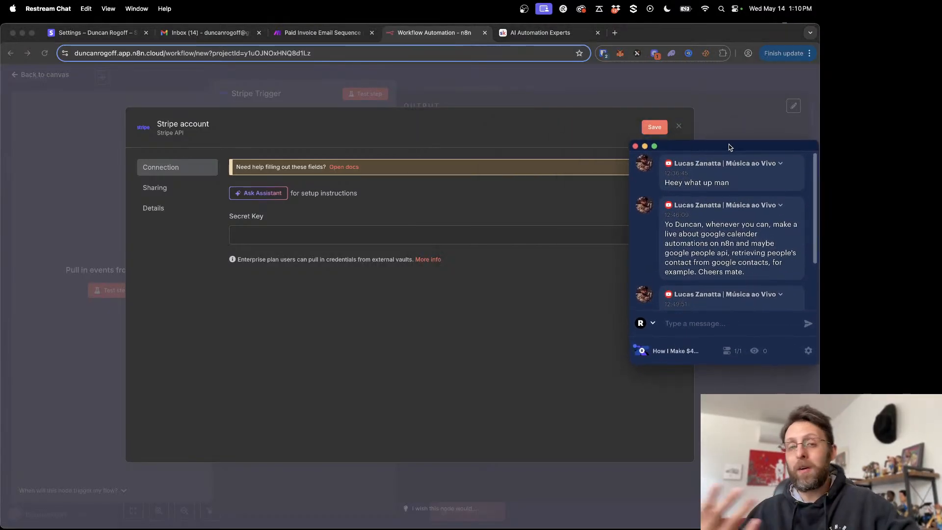
- Switch to the Stripe dashboard and find the API keys page by searching for "api keys"
left_click(96, 32)
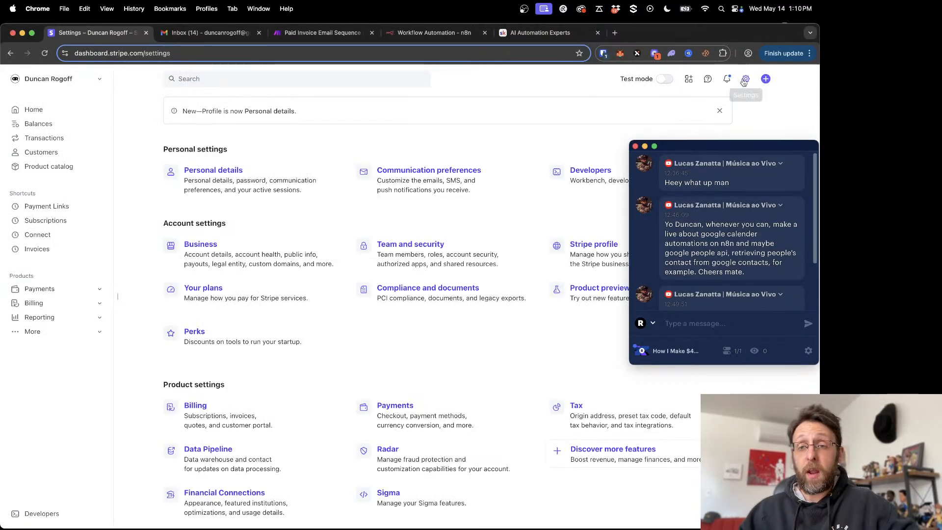
left_click(197, 79)
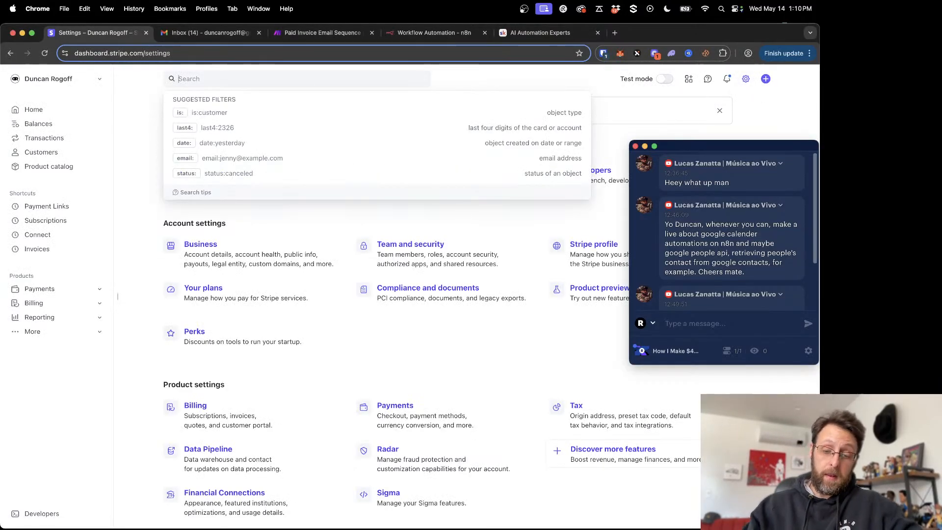
type("api keys")
left_click(180, 129)
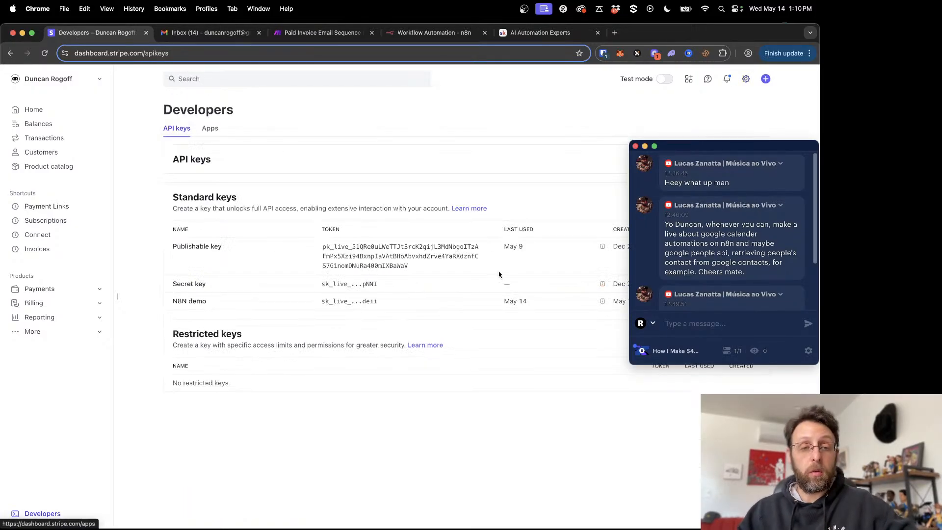
- Start creating a standard secret key for building your own integration, and pass the verification with the saved Stripe passkey
left_click(710, 147)
left_click_drag(709, 147, 679, 284)
left_click(725, 208)
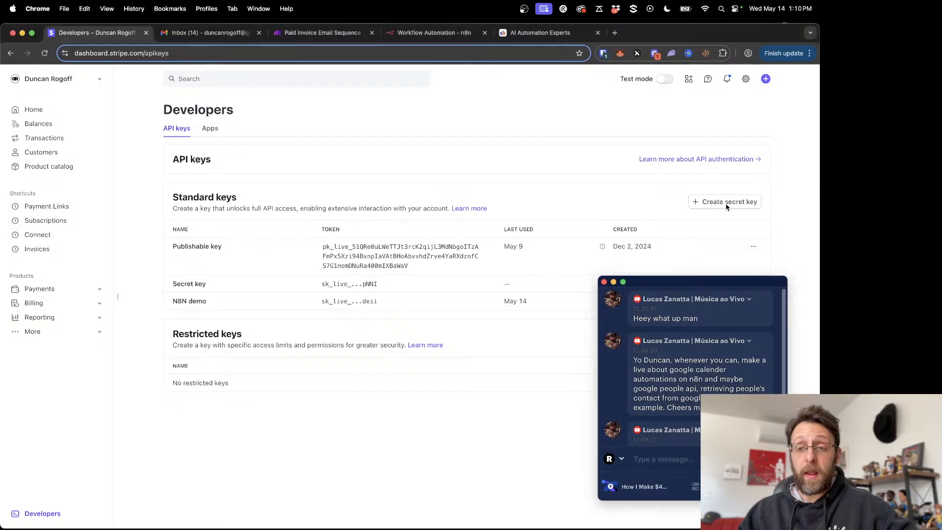
left_click(736, 203)
left_click_drag(692, 282, 143, 191)
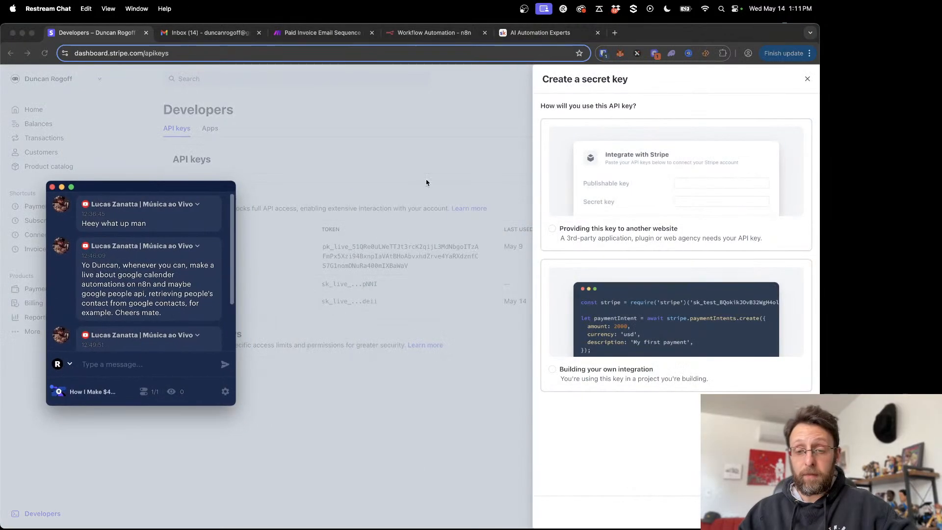
left_click(604, 375)
left_click(567, 377)
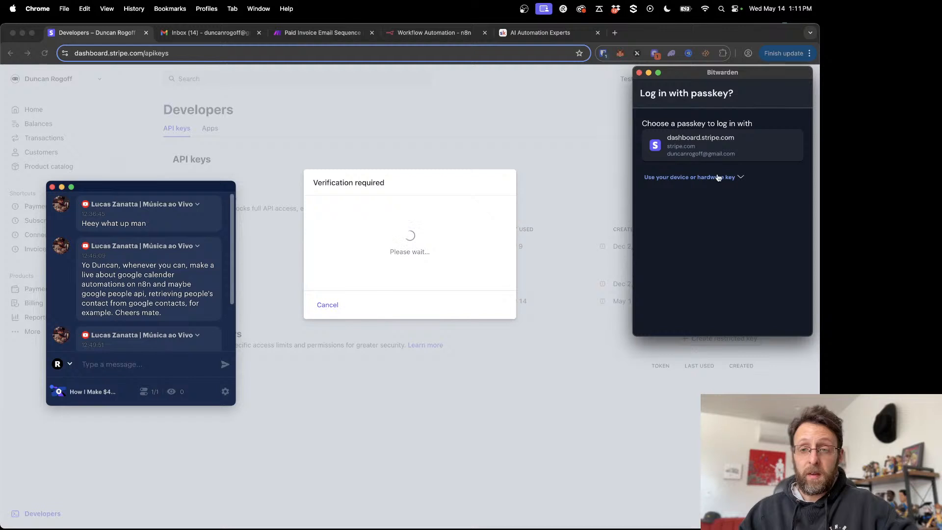
left_click(718, 146)
- Name the new secret key "n8n YT demo", create it, and copy the generated API key
left_click(345, 244)
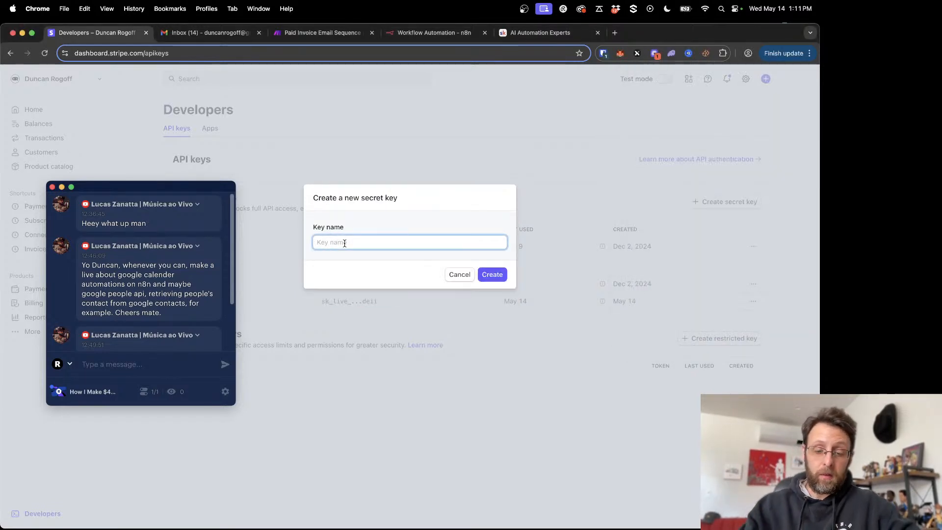
type("n8n YT demo")
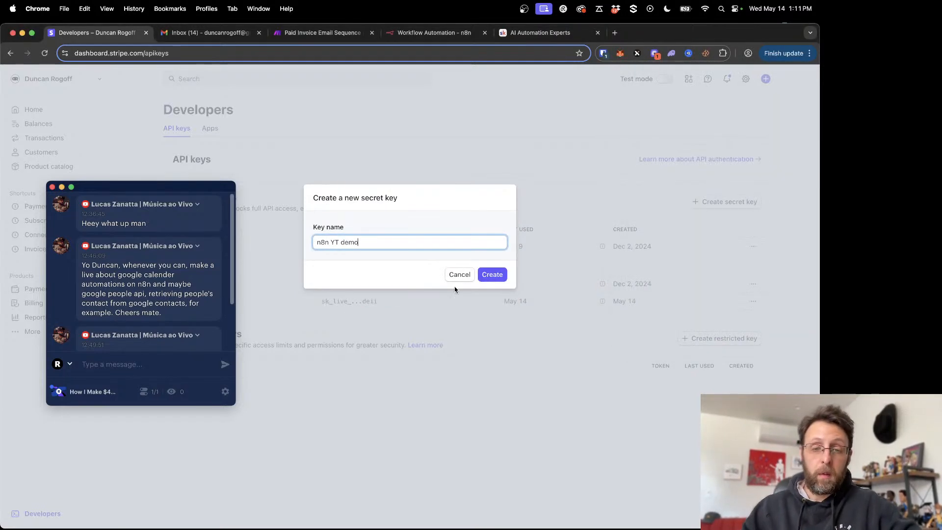
left_click(492, 274)
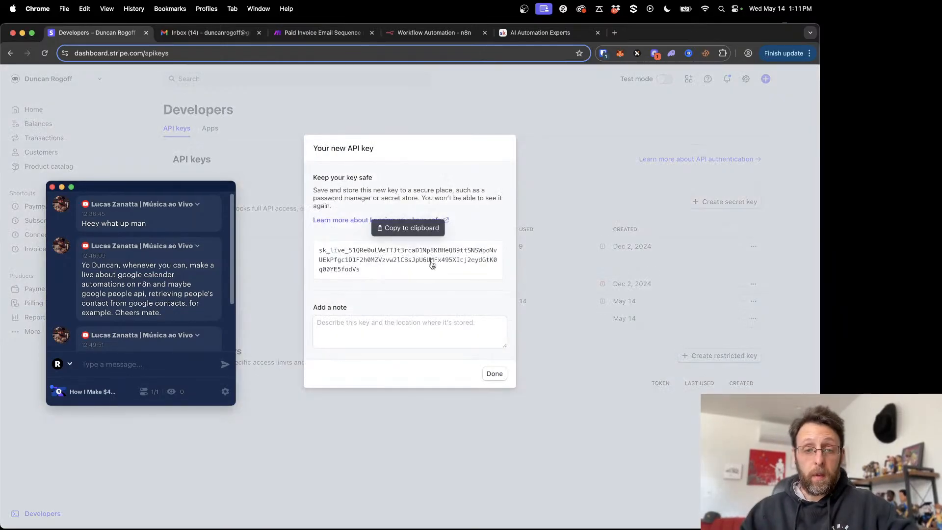
left_click(411, 251)
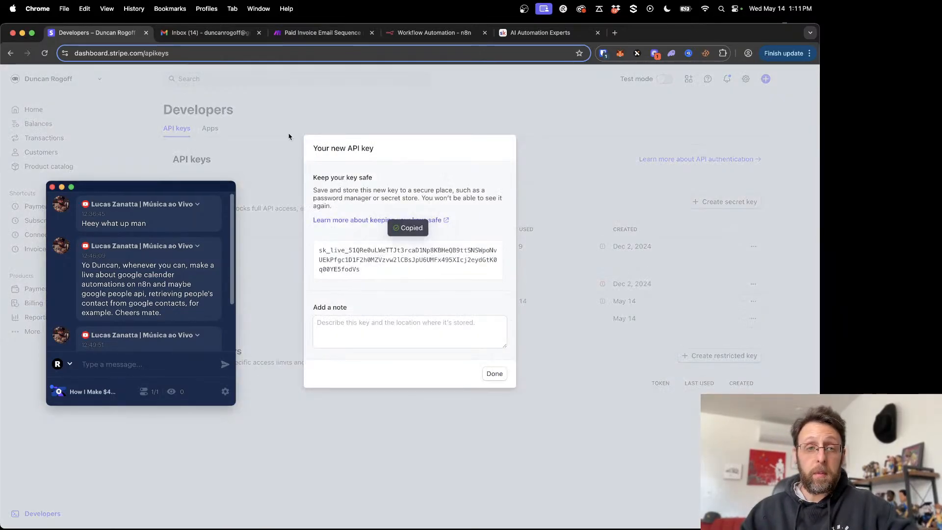
- Return to n8n, paste the copied API key as the Stripe credential's Secret Key, and save the credential
left_click(435, 32)
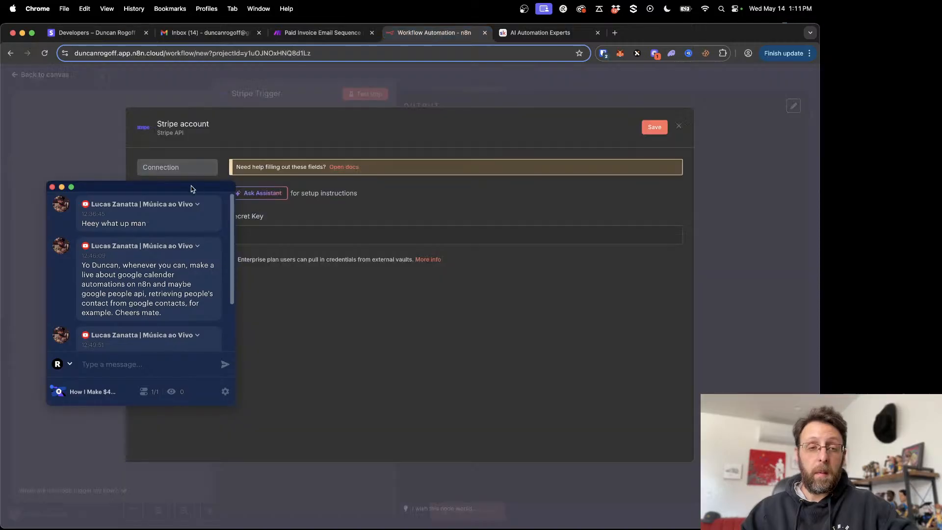
left_click_drag(191, 189, 738, 218)
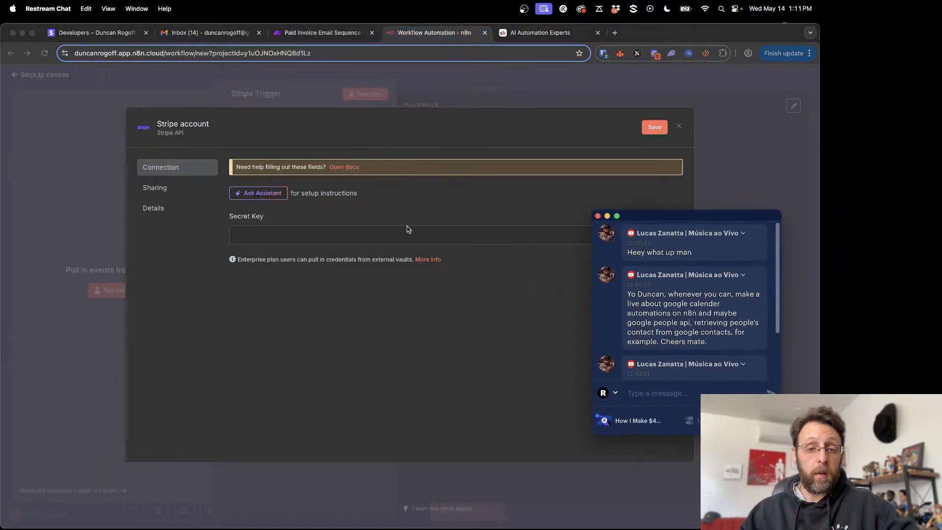
left_click(385, 230)
key("super+v")
left_click(643, 129)
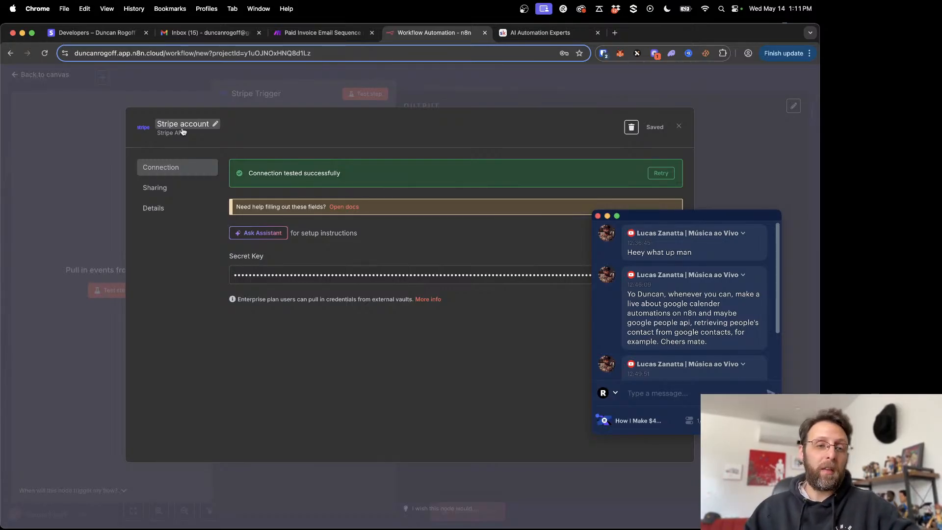
- Rename the Stripe credential to "Stripe YT Demo", save it, and return to the Stripe Trigger's parameters
left_click(182, 128)
left_click_drag(216, 128, 146, 122)
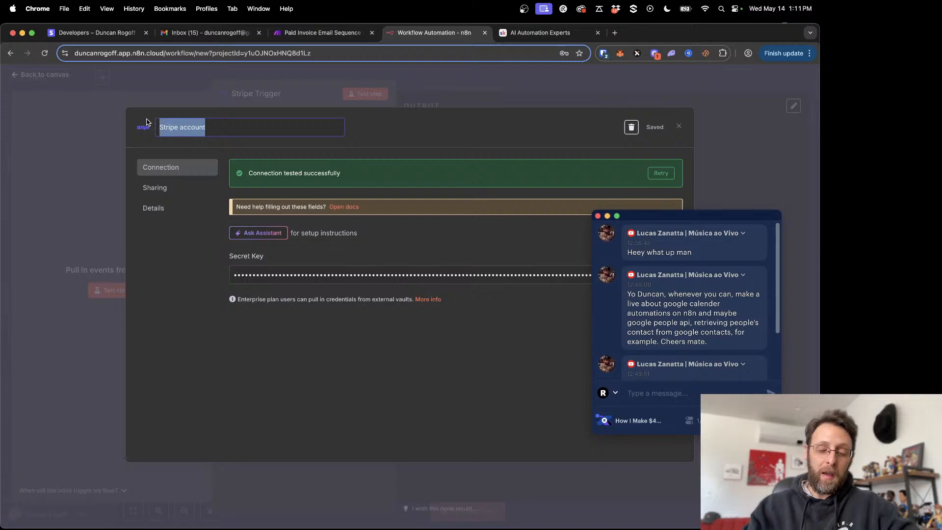
type("S")
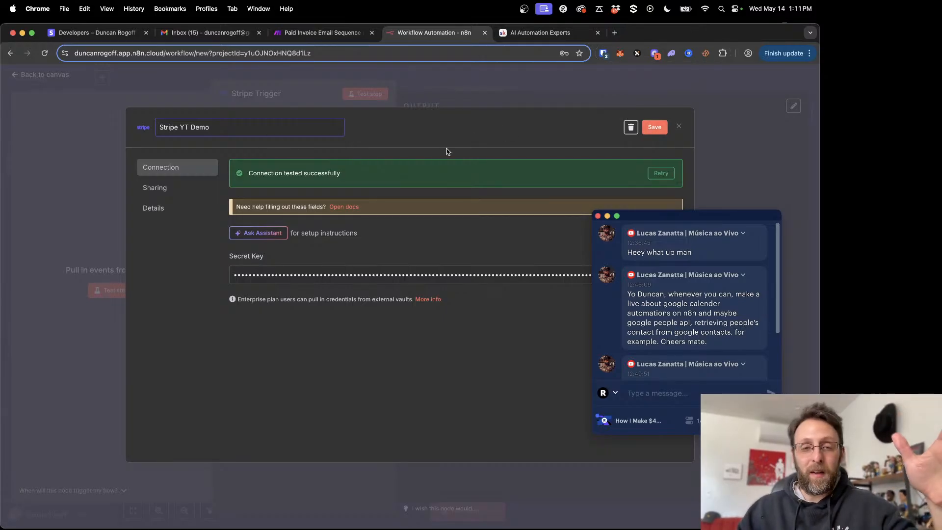
left_click(571, 137)
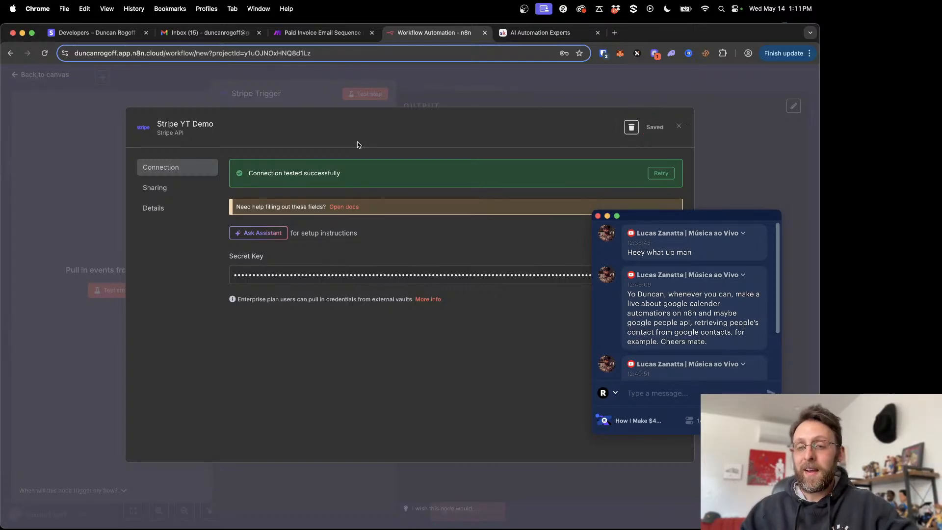
left_click(679, 127)
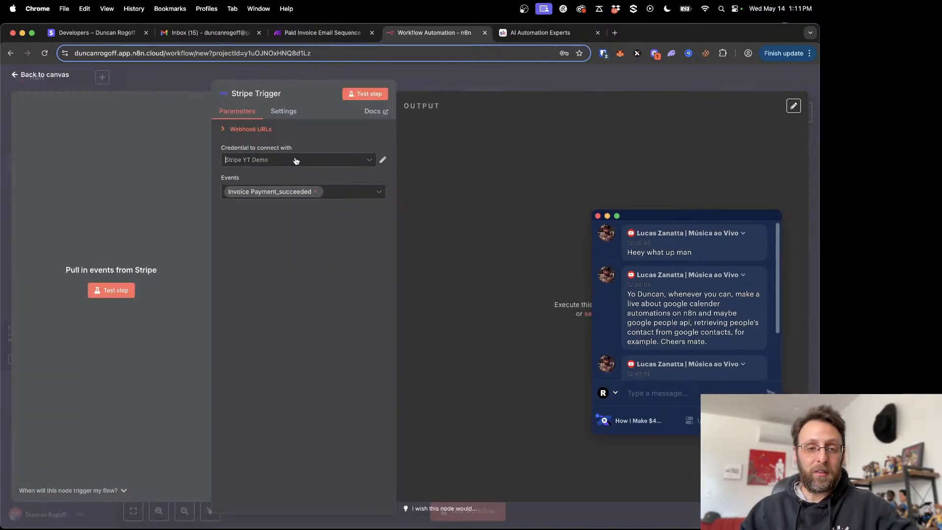
- Look through the credentials available to the Stripe Trigger and return to the workflow canvas
left_click(256, 160)
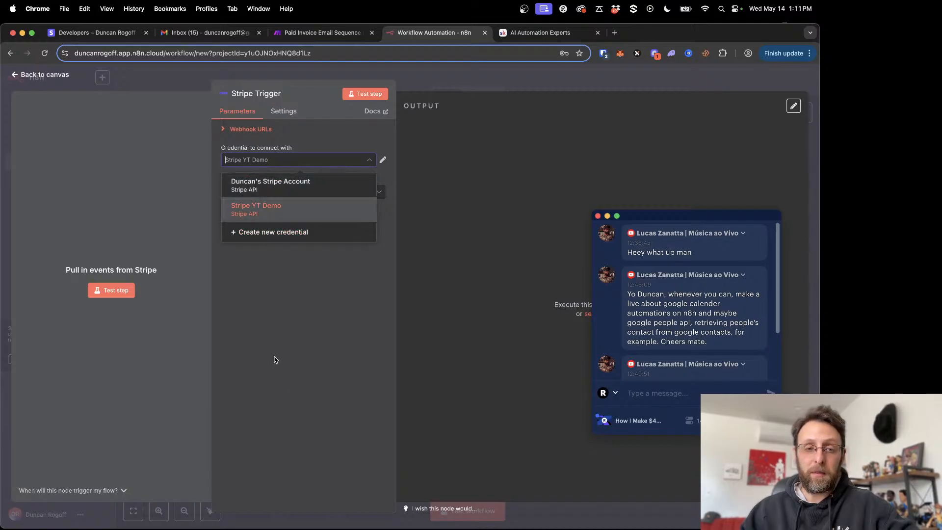
left_click(284, 392)
left_click(495, 79)
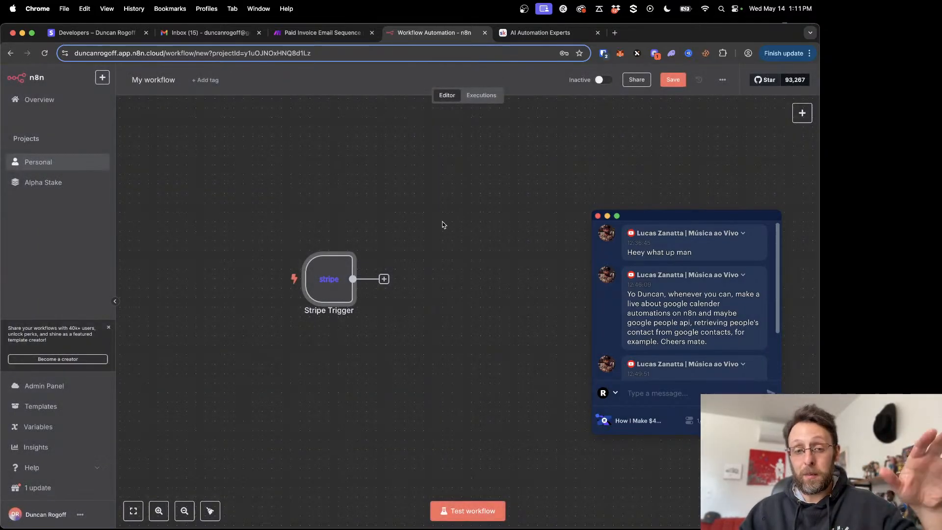
- Switch to OBS to check the running stream, and minimize its window again
left_click_drag(657, 221, 678, 202)
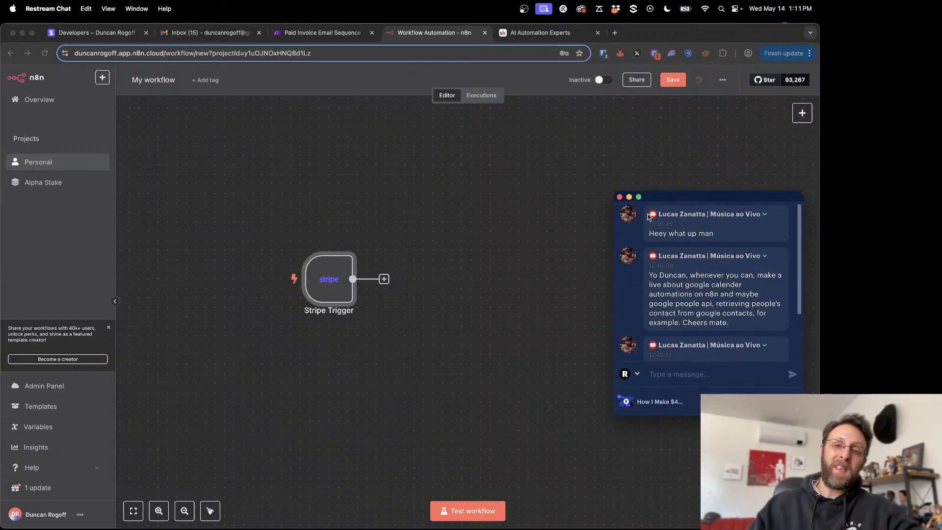
mouse_move(737, 523)
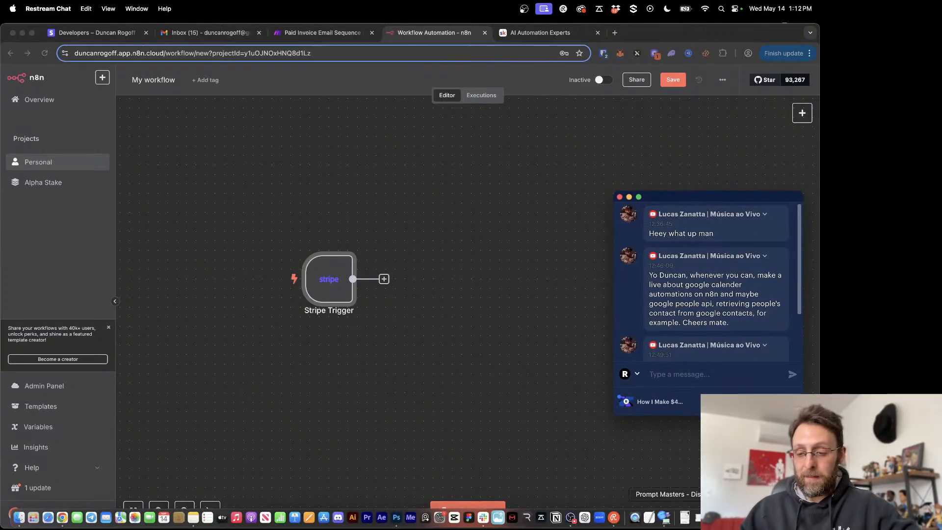
left_click(737, 521)
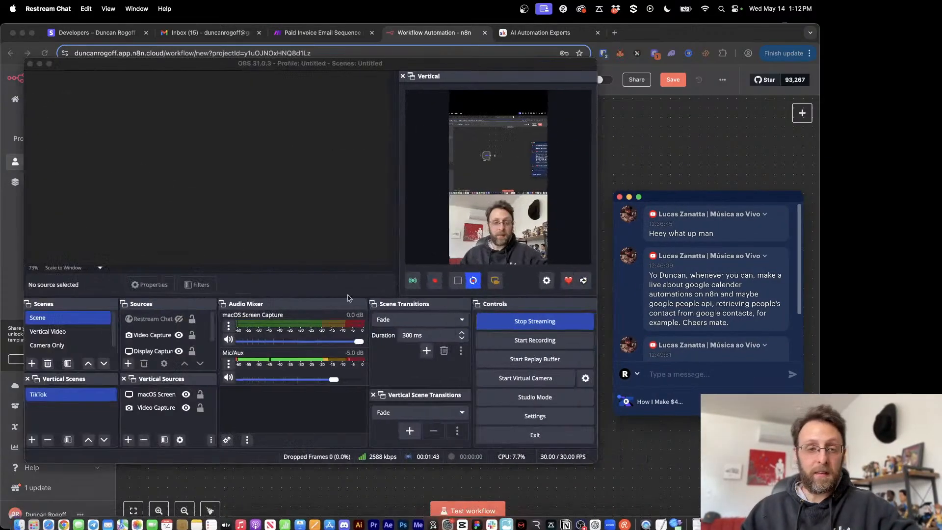
left_click(41, 64)
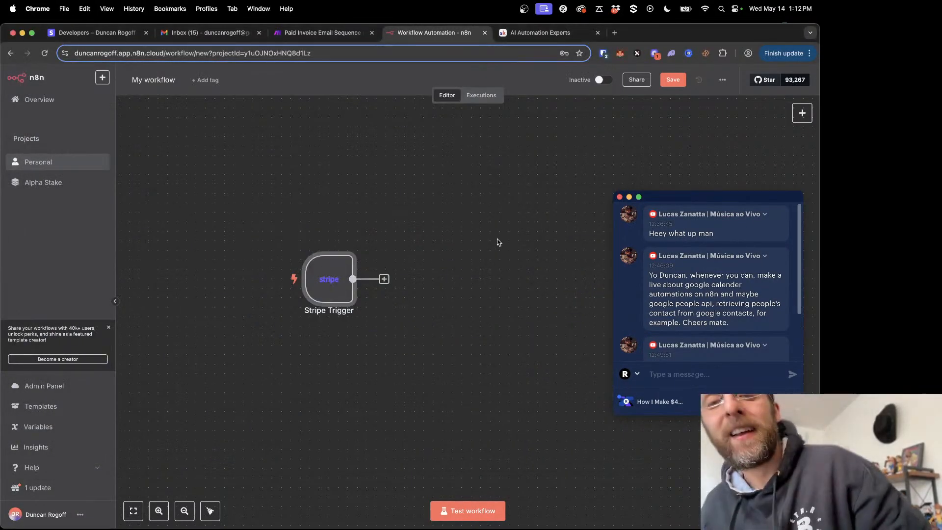
- Shift the Stripe Trigger slightly and add an Edit Fields (Set) node from a node search for "set"
mouse_move(325, 281)
left_click_drag(325, 281, 297, 281)
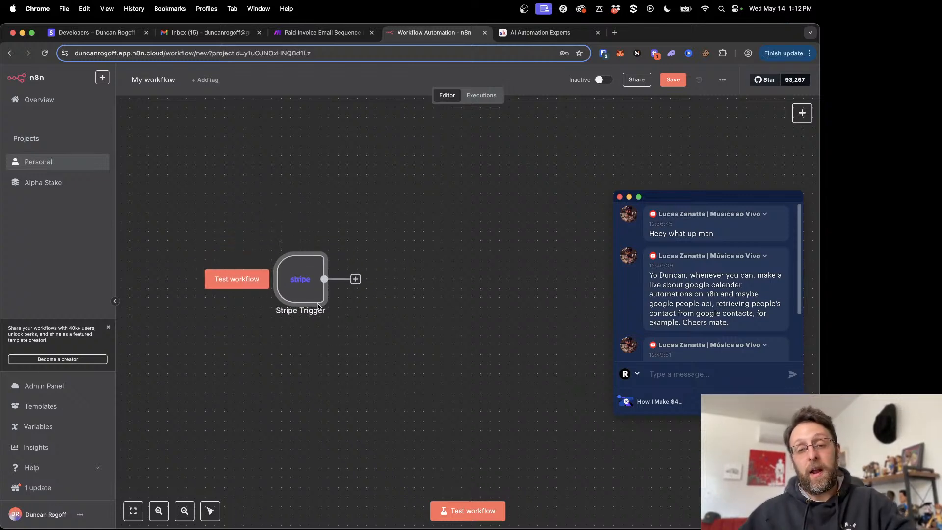
mouse_move(781, 130)
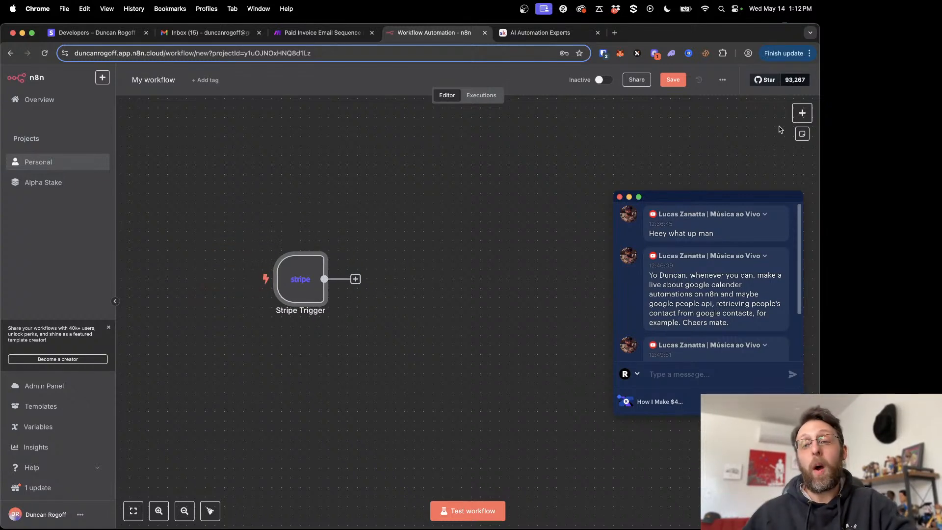
left_click(803, 113)
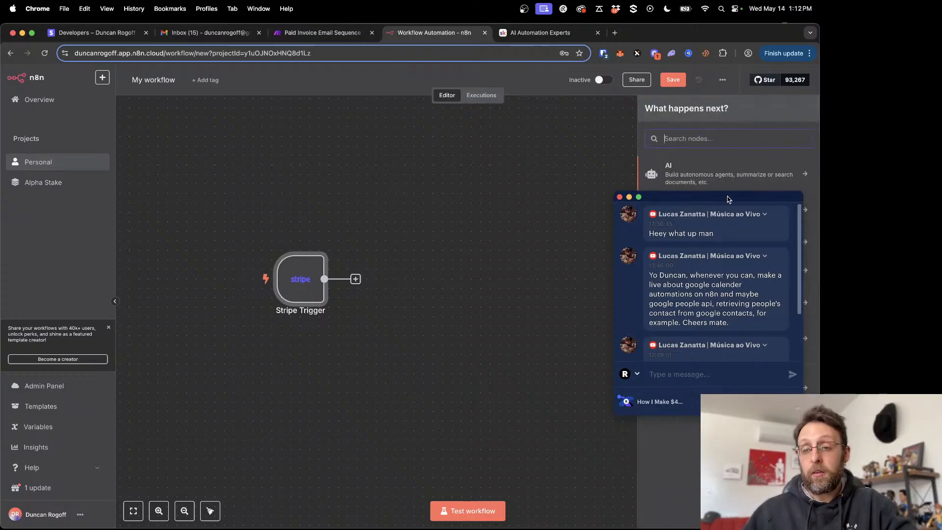
left_click_drag(729, 199, 153, 183)
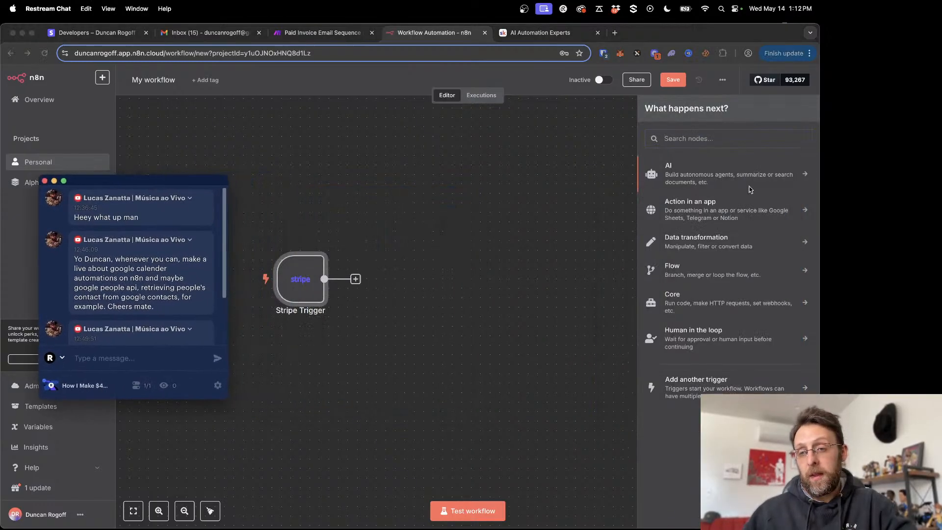
left_click(528, 269)
left_click(551, 225)
key("Tab")
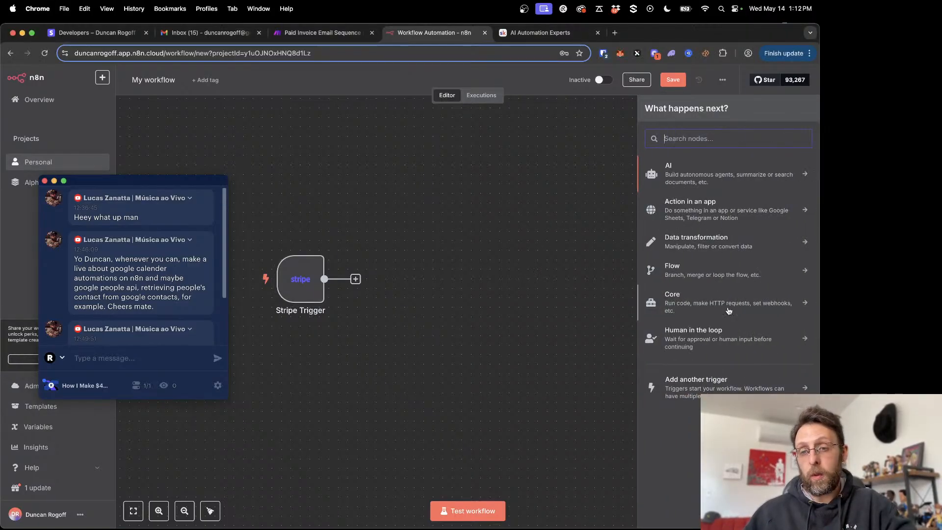
type("set")
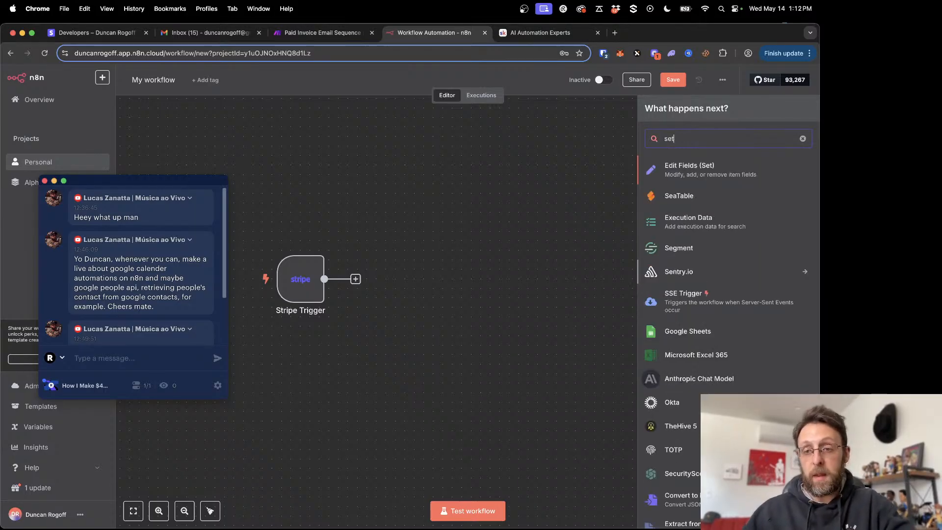
left_click(689, 169)
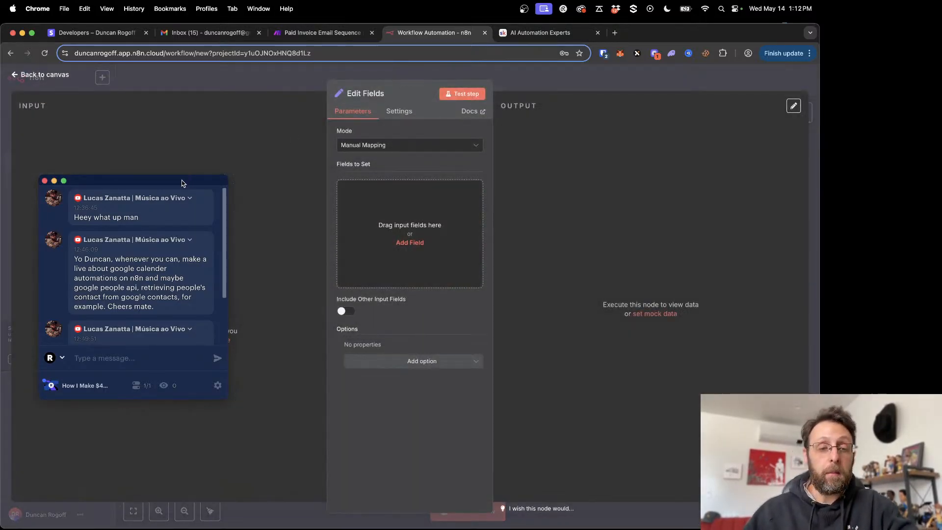
- Add a string field named "Client Full Name" to the Edit Fields node and enter a sample client's full name
left_click_drag(178, 185, 770, 132)
left_click(369, 191)
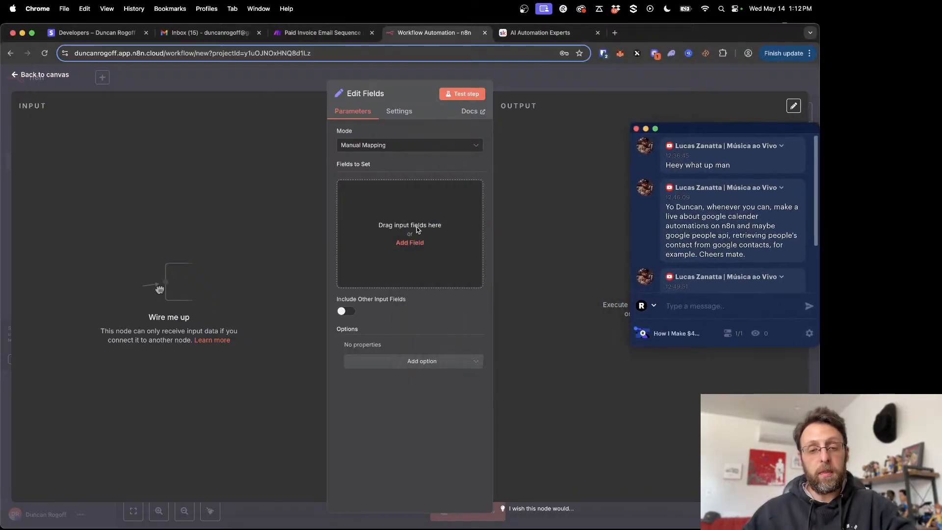
left_click(390, 222)
type("lient")
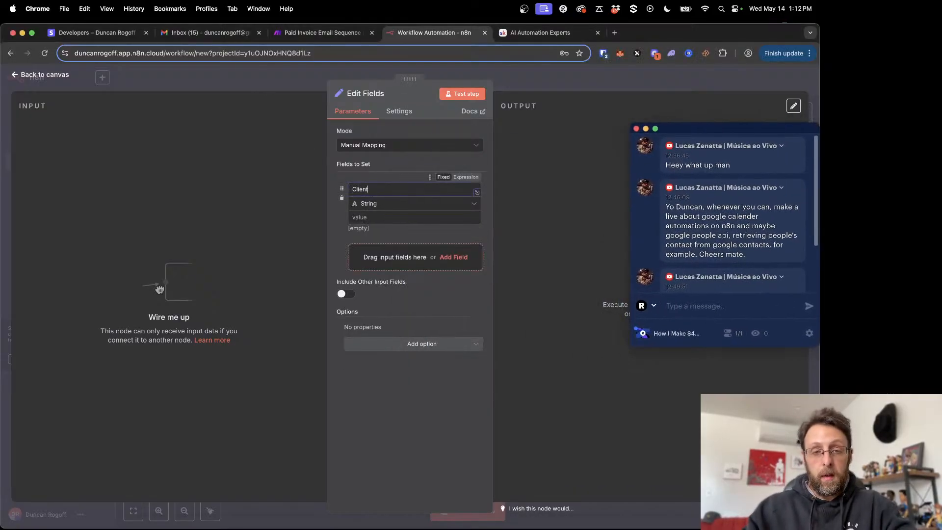
type(" Full N")
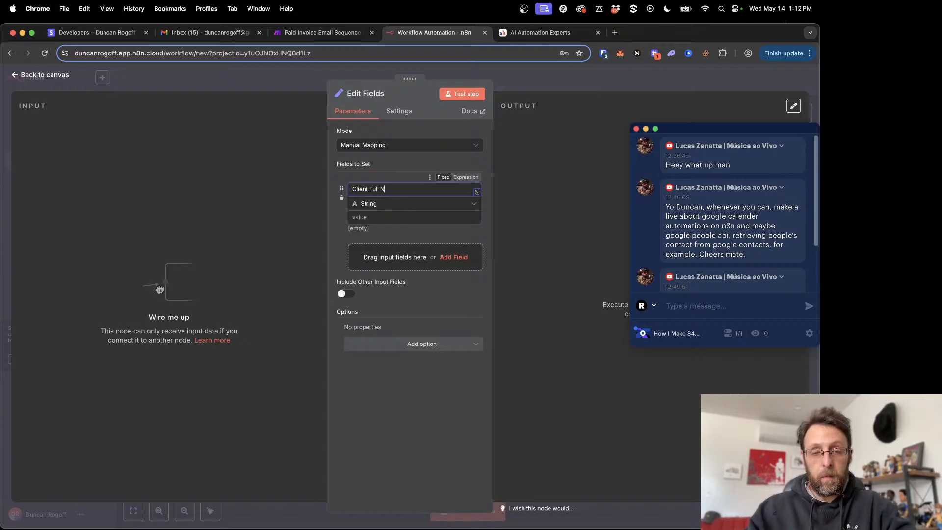
type("ame")
left_click(362, 216)
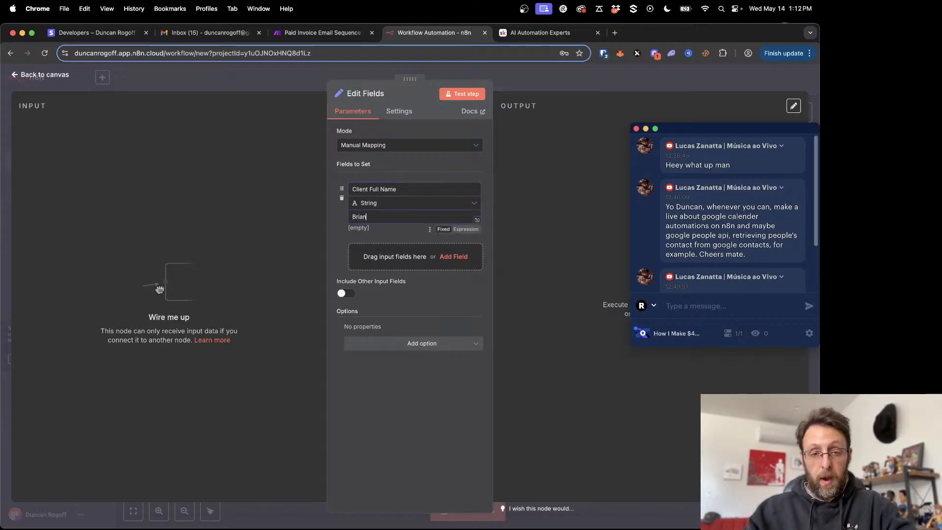
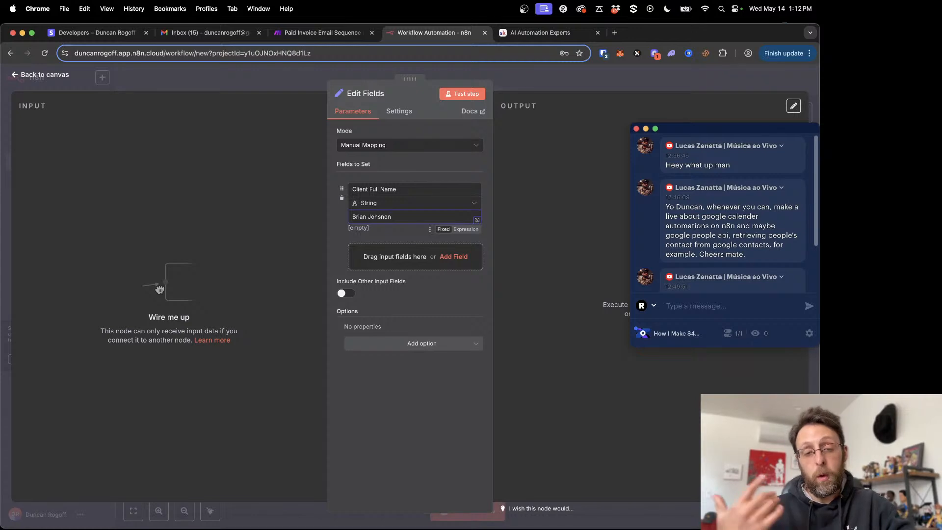
- Add a second string field named "Client Email" to the node
left_click(371, 256)
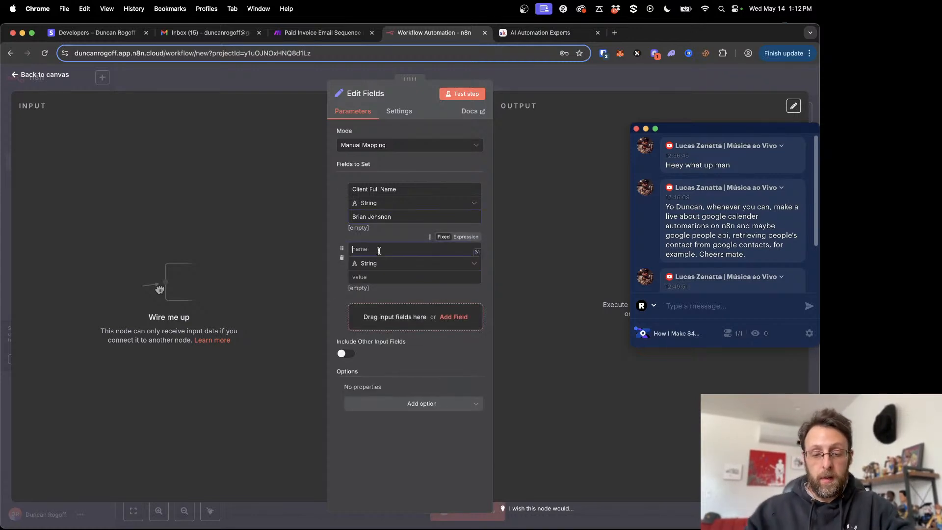
type("Client Email")
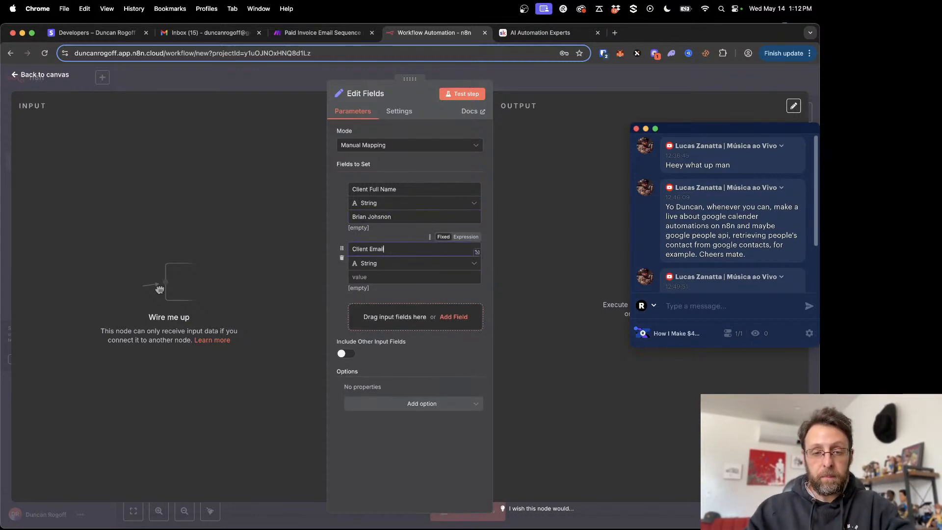
left_click(374, 278)
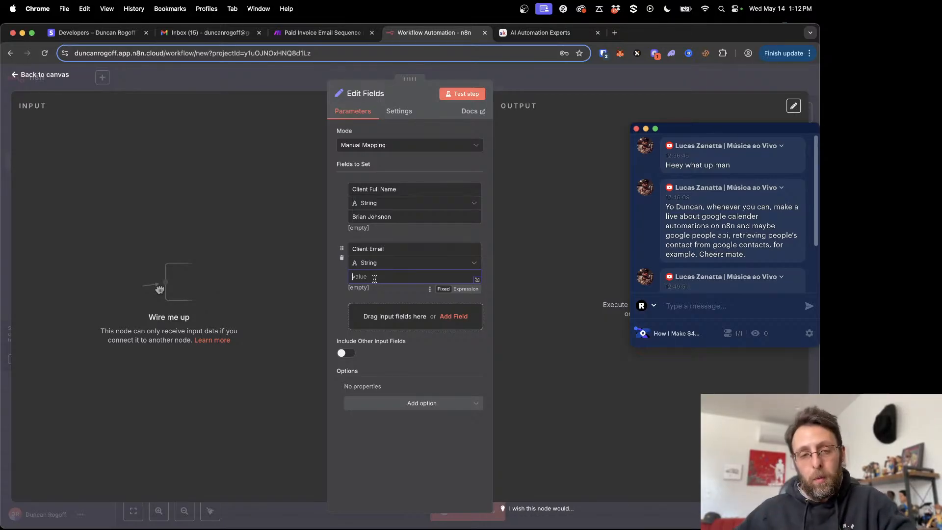
- Correct the spelling of the sample client's surname and fill in a sample e-mail address for Client Email
left_click(385, 214)
key("BackSpace")
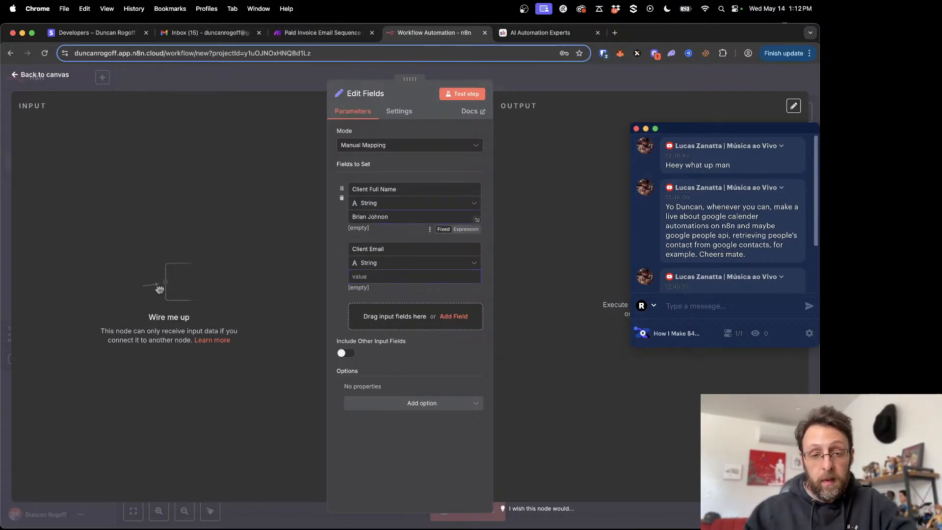
type("n")
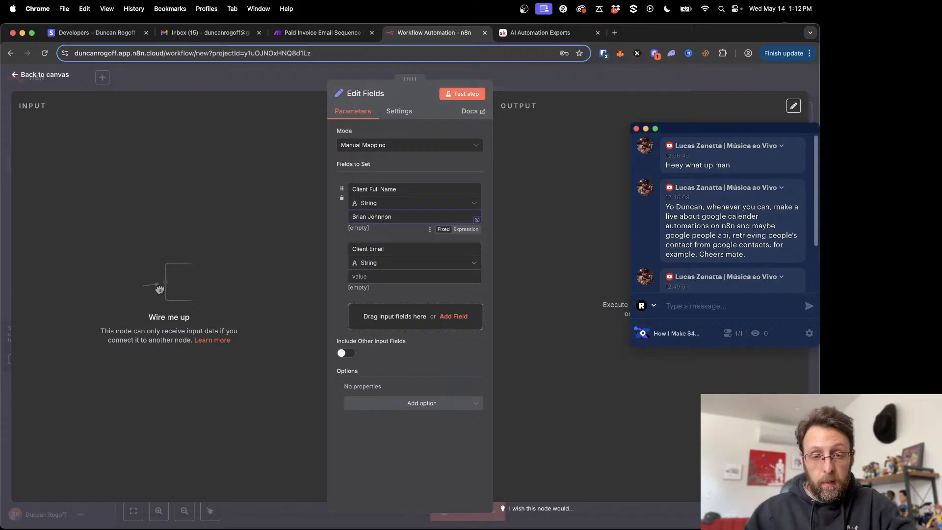
type("s")
key("Tab")
type("br")
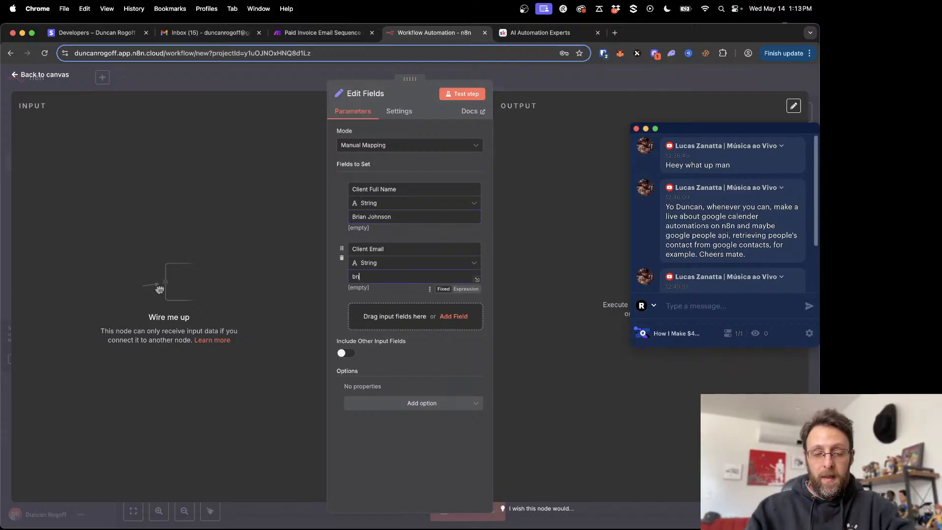
type("johnson@fakeco")
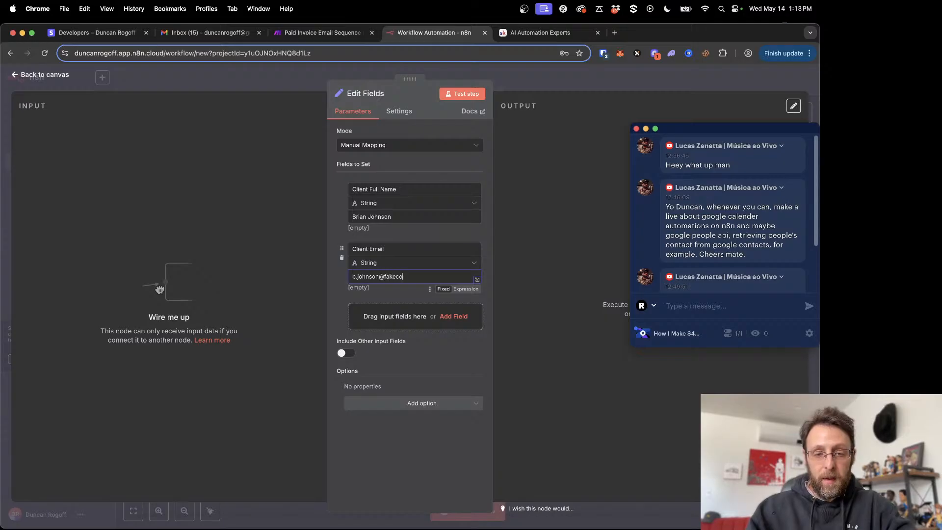
type("mpany.com")
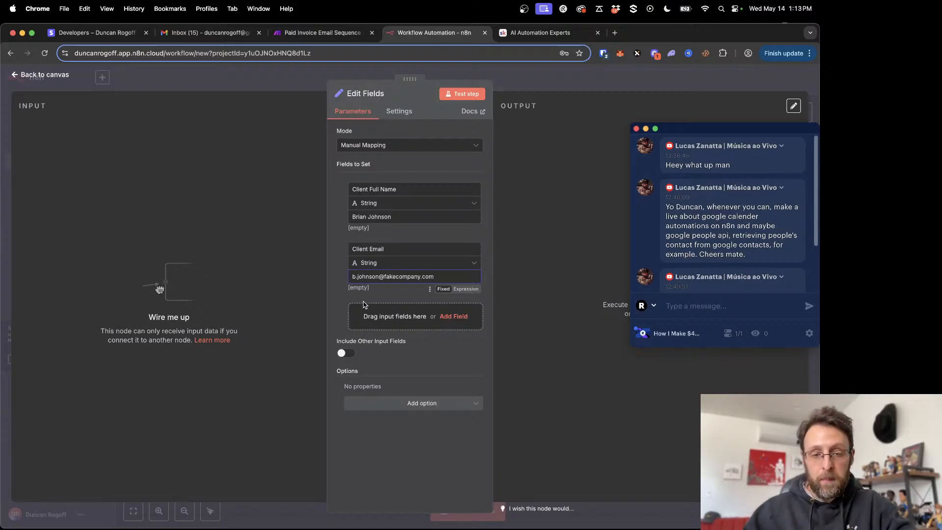
- Add a string field named "invoice number" with the value 5
left_click(366, 307)
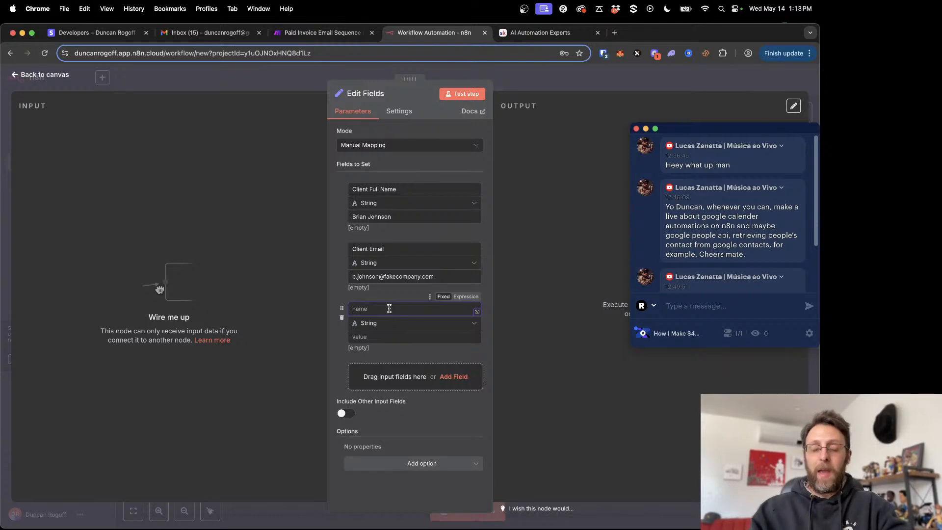
type("invoice numbe")
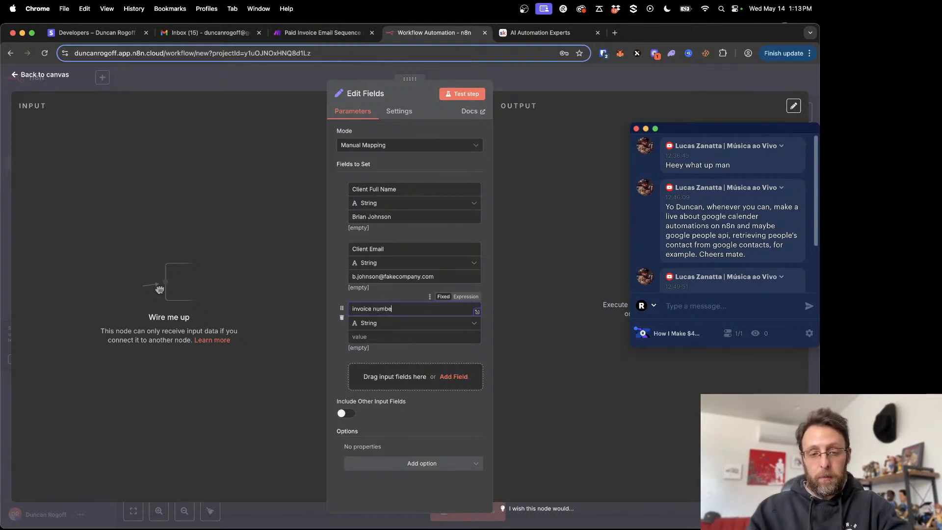
type("r")
key("Tab")
type("5")
- Add a string field named "date" with the expression {{ $now }} and return to the canvas
left_click(382, 373)
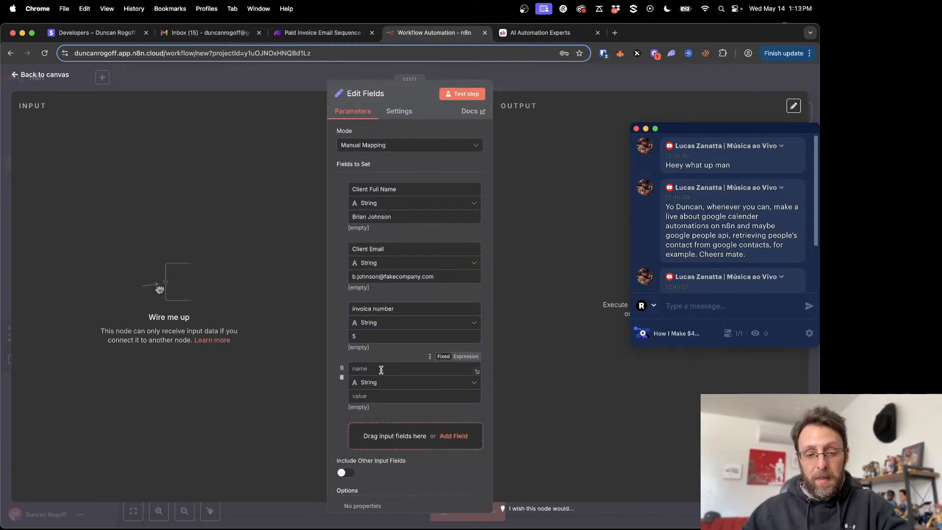
type("date")
left_click(372, 392)
type("{")
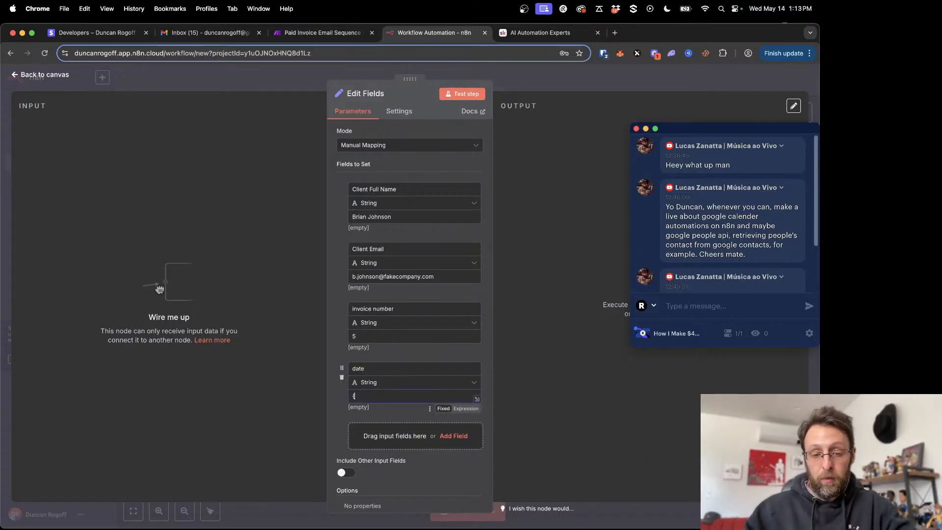
type("{ $now")
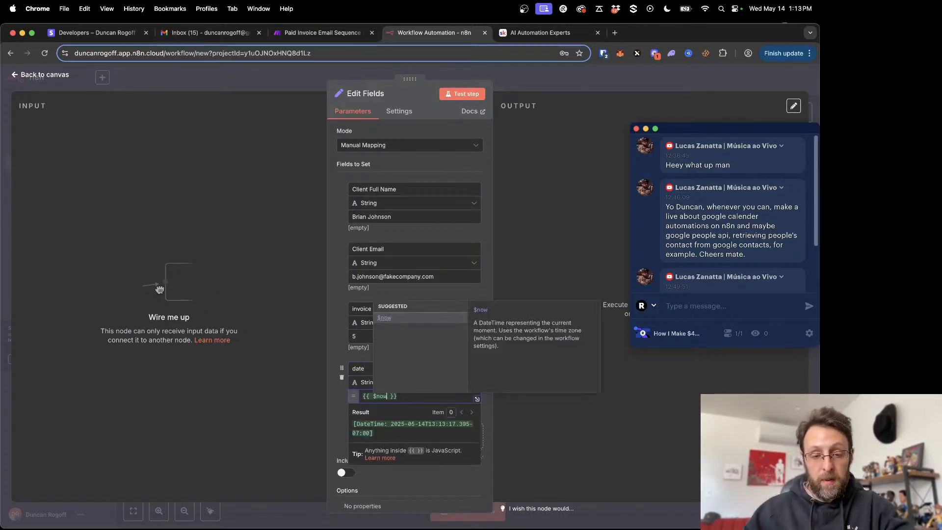
left_click(423, 398)
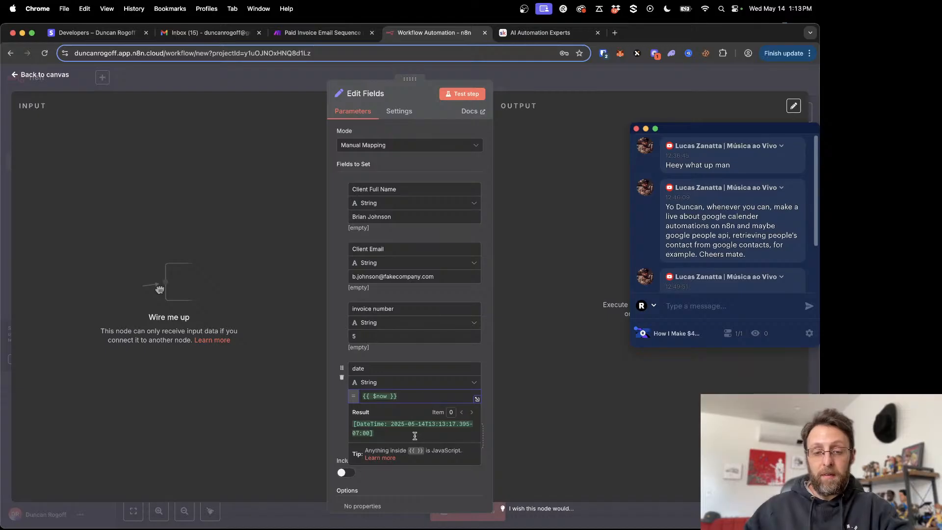
left_click(270, 77)
- Delete the Stripe Trigger node and position the Edit Fields node in the middle of the canvas
left_click_drag(574, 248, 411, 179)
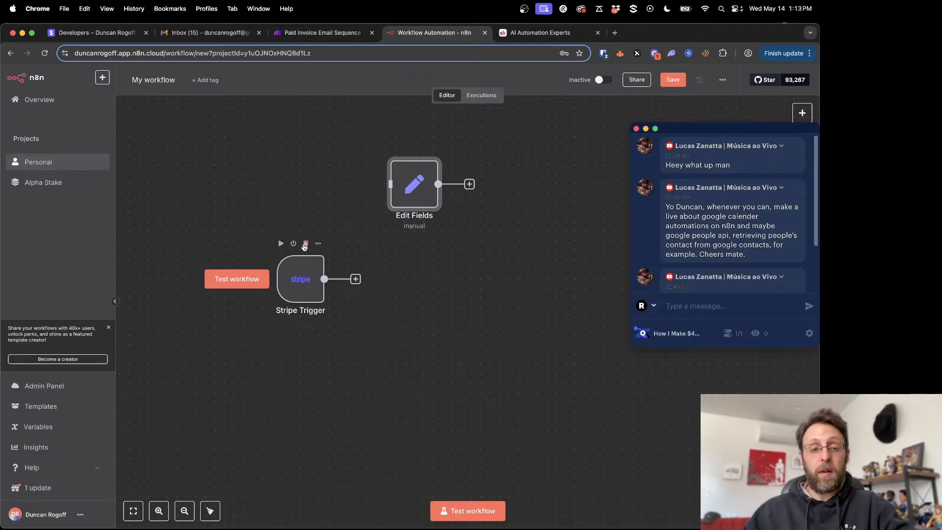
left_click(305, 245)
left_click_drag(514, 275, 420, 283)
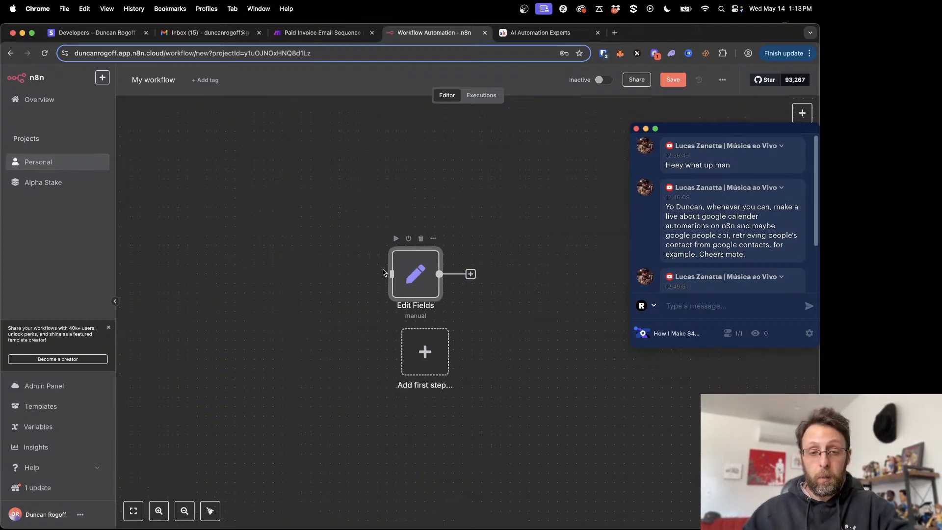
- Search the trigger list for "man" and add a Manual Trigger node to the workflow
left_click_drag(765, 129, 697, 130)
left_click(313, 234)
key("Tab")
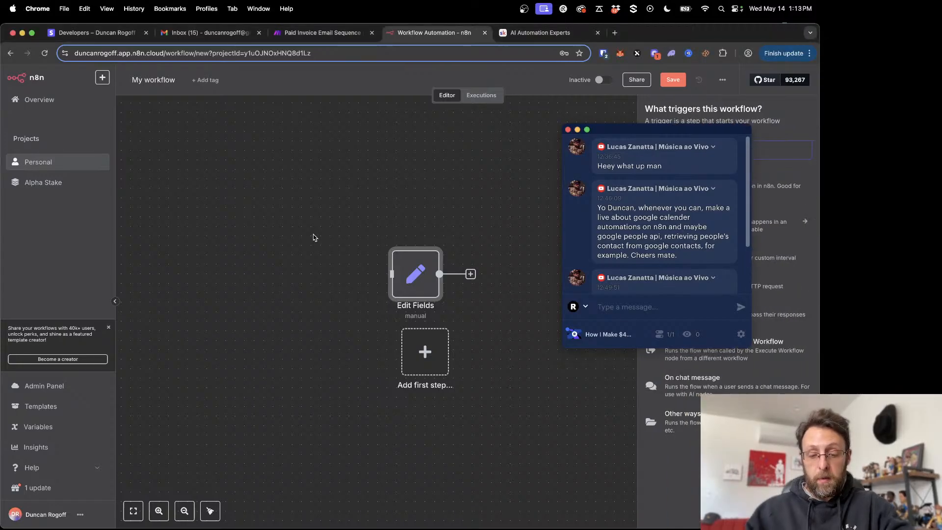
type("man")
left_click_drag(619, 129, 455, 133)
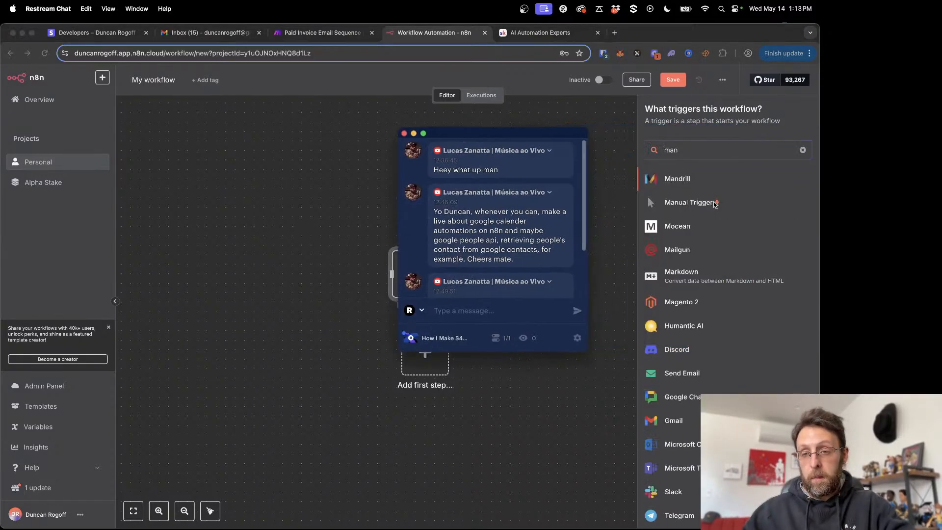
left_click(715, 205)
left_click(683, 203)
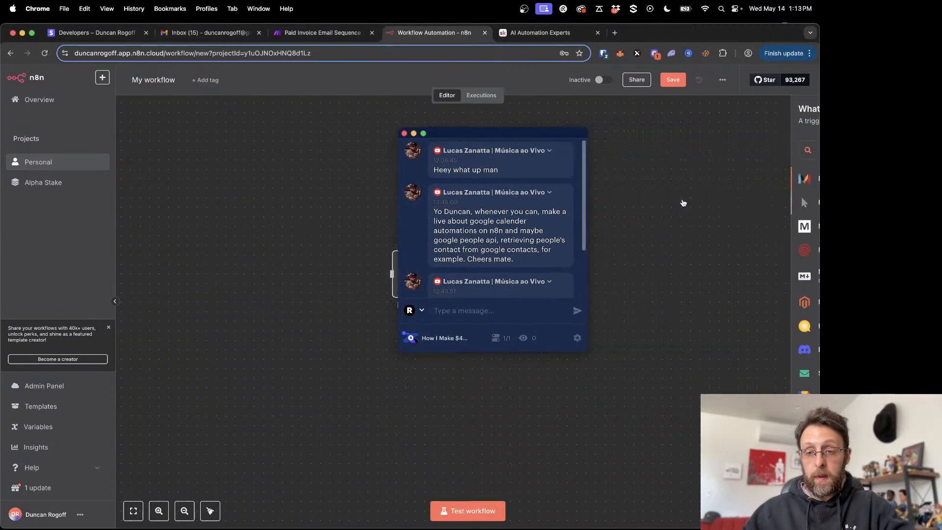
- Place the manual trigger before the Edit Fields node and connect its output to the Edit Fields input
left_click_drag(511, 143, 692, 153)
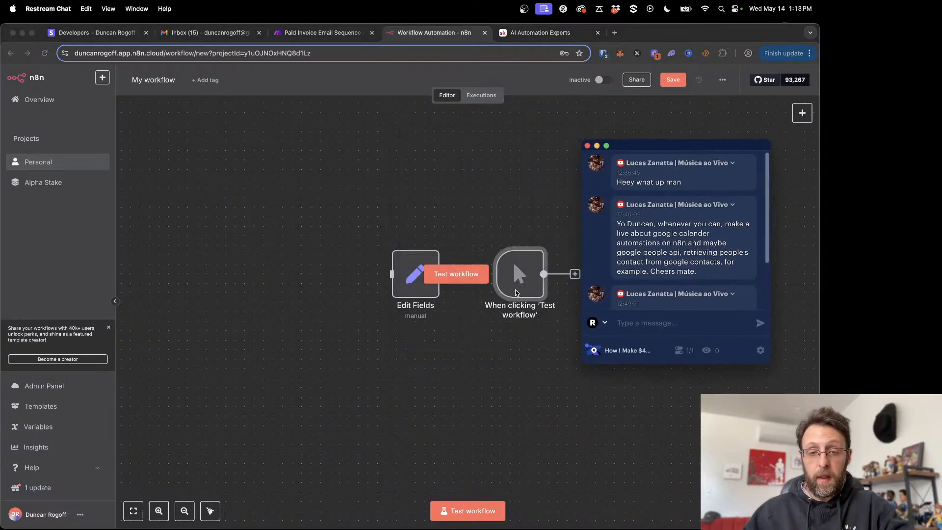
left_click_drag(516, 293, 267, 272)
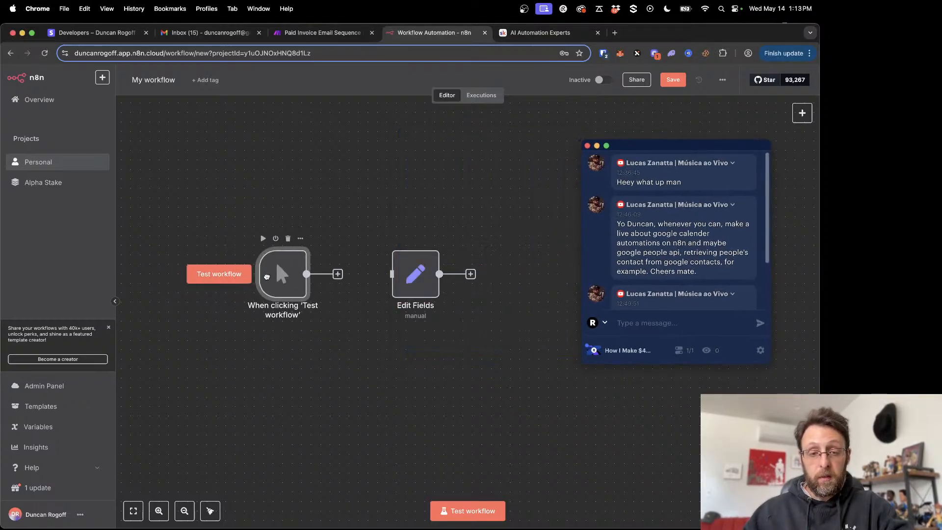
left_click_drag(307, 274, 392, 274)
- Rename the Edit Fields node to "Stripe Trigger" and move it closer to the manual trigger
right_click(413, 285)
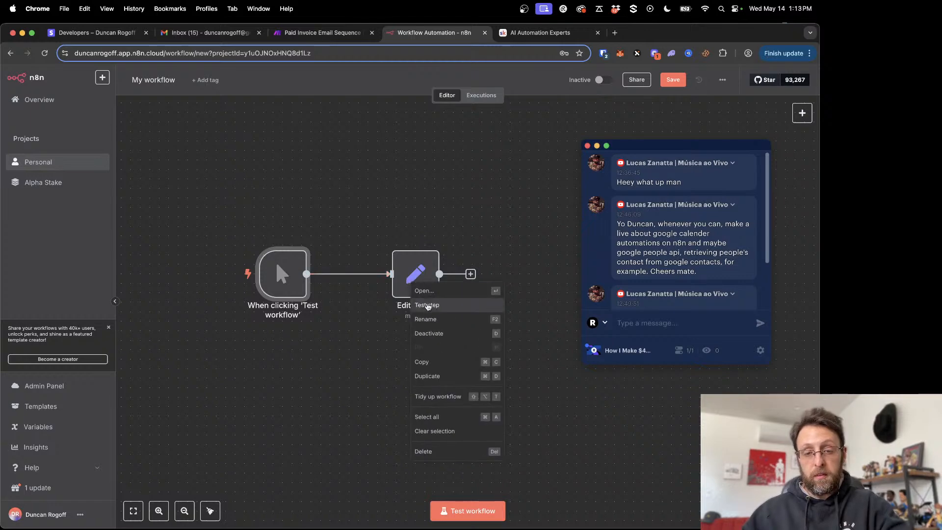
left_click(426, 319)
type("Str")
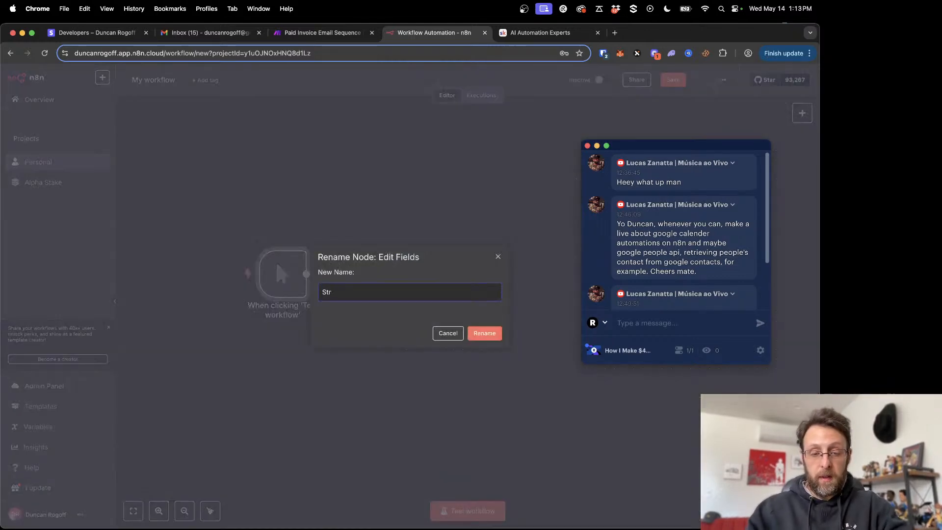
type("ipe Trigger")
key("Return")
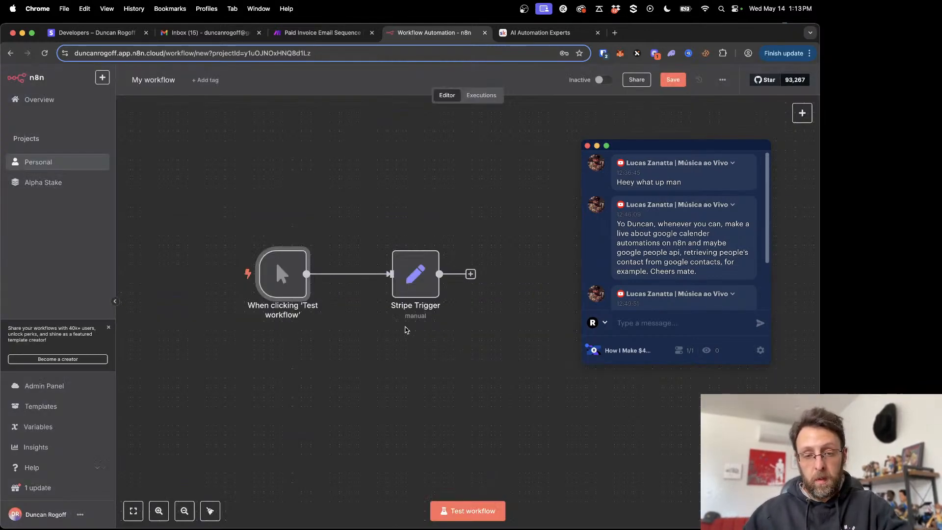
left_click_drag(411, 283, 373, 282)
- Save and test the workflow, and examine the Stripe Trigger node's JSON output before returning to the canvas
key("super+s")
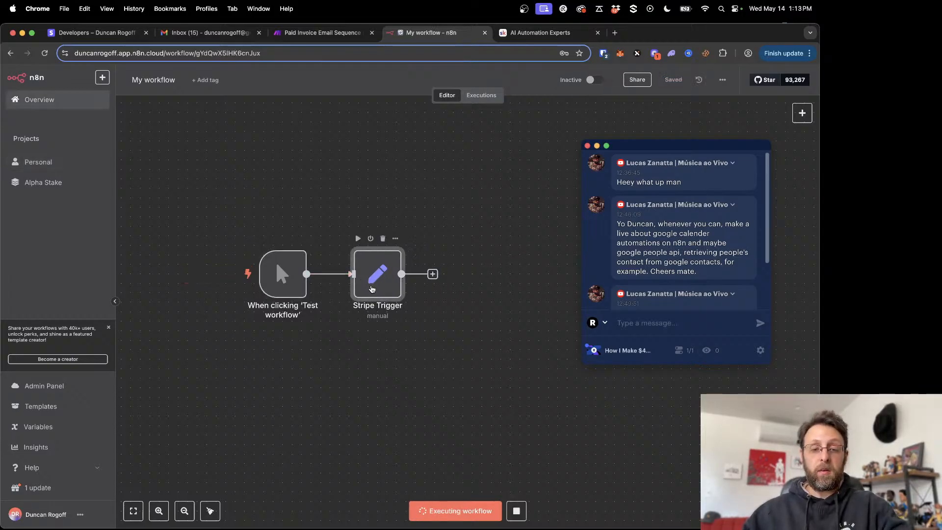
double_click(372, 288)
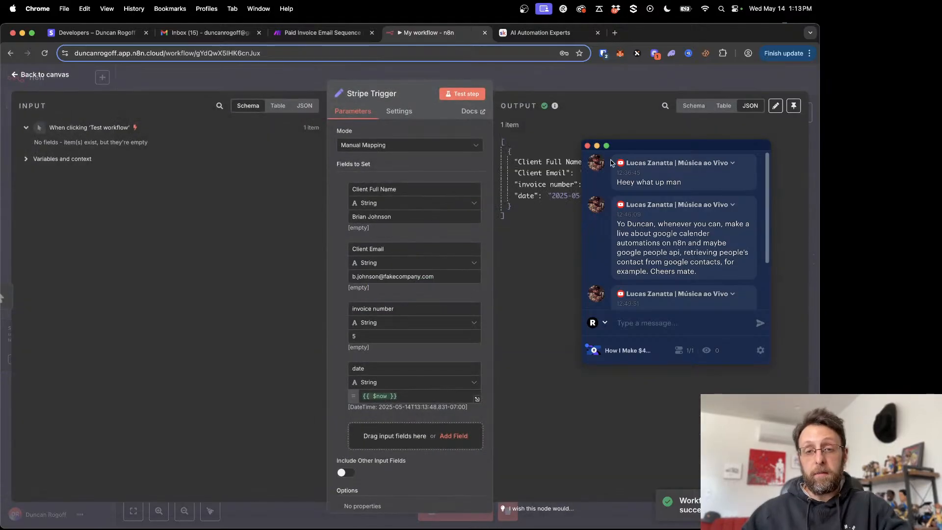
left_click_drag(651, 148, 704, 264)
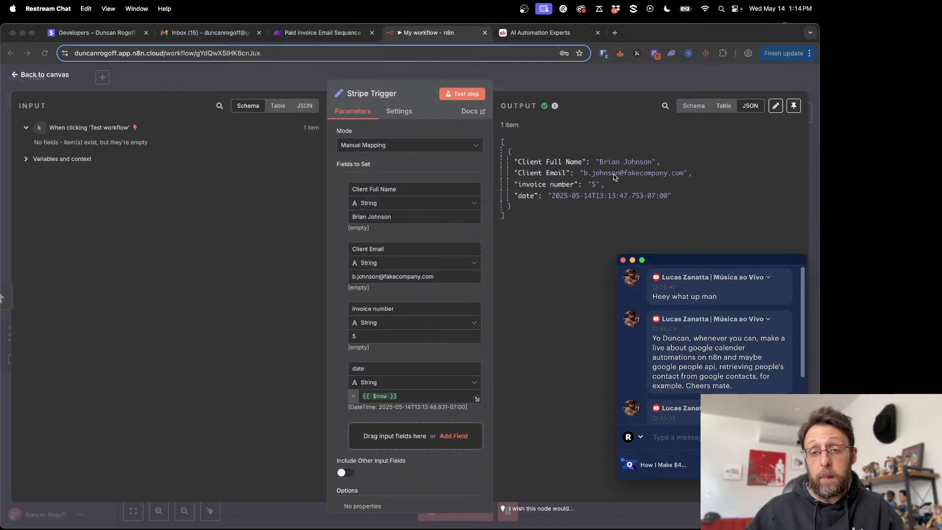
left_click(531, 162)
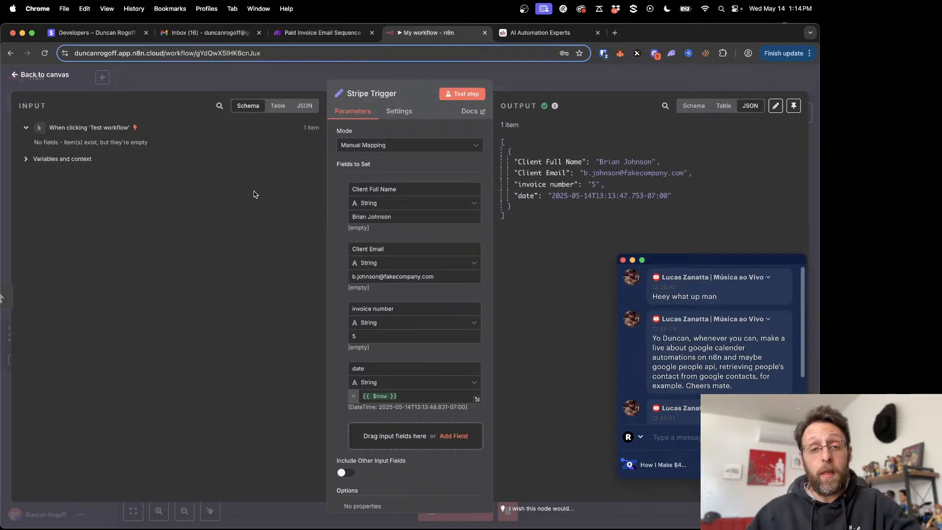
left_click(253, 75)
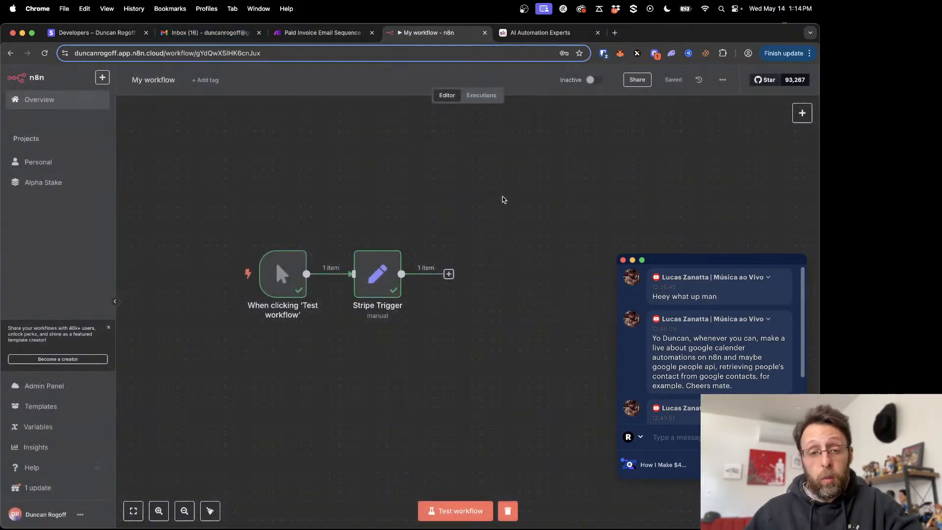
- Add an Edit Fields (Set) node after the Stripe Trigger node
scroll(330, 199, "right", 5)
scroll(330, 240, "left", 2)
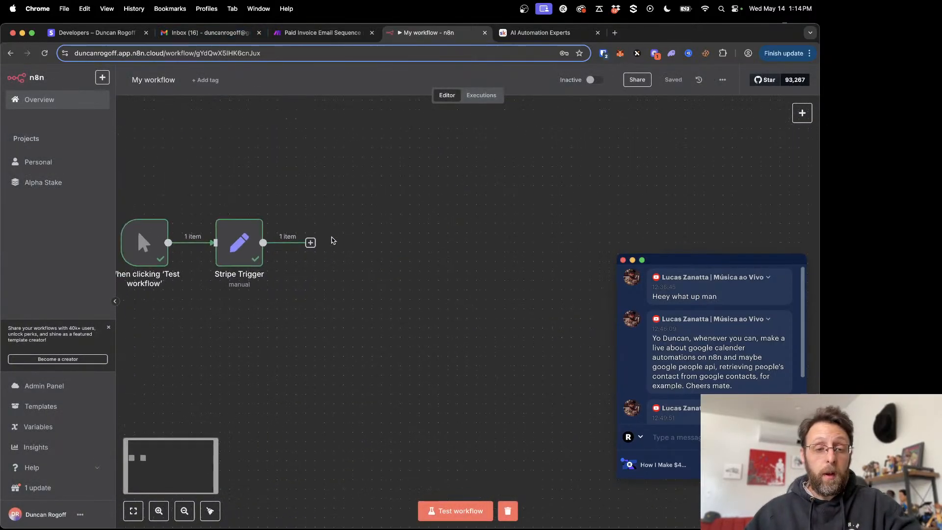
left_click(310, 243)
type("edit")
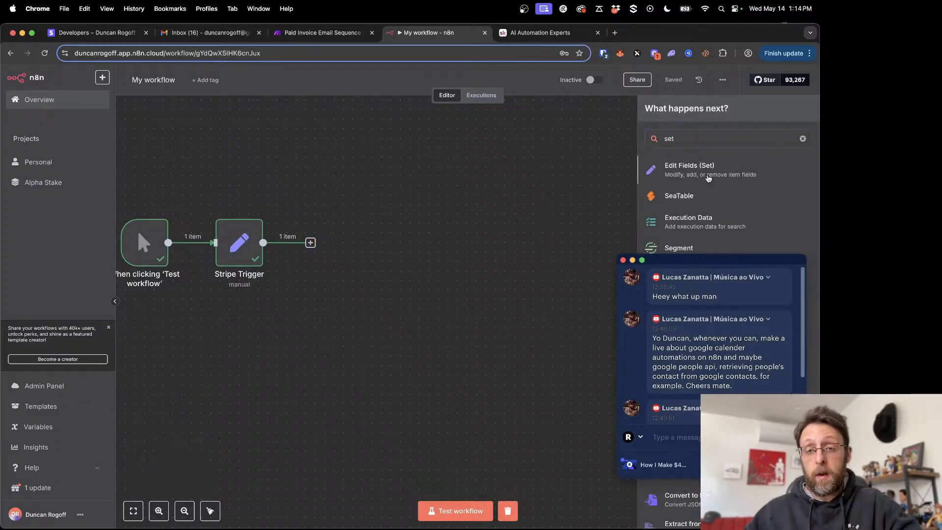
left_click(709, 179)
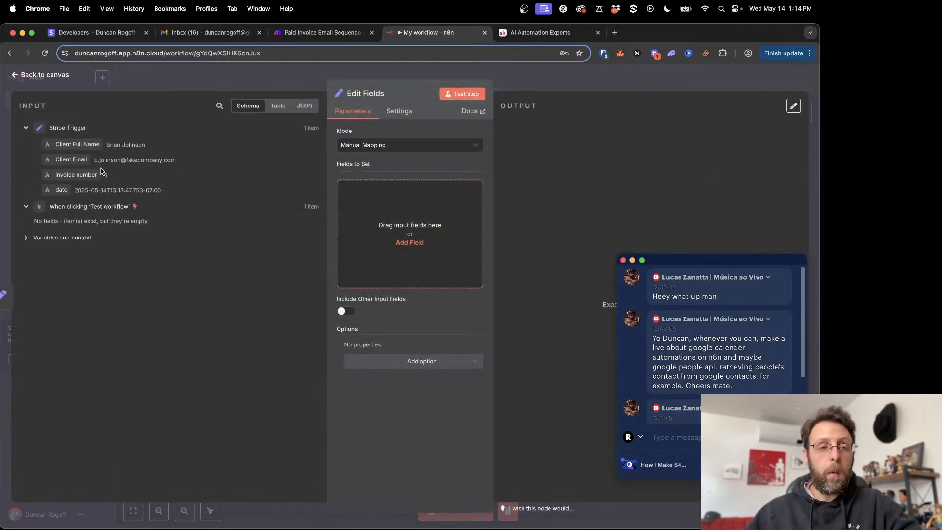
- Map Client Full Name and Client Email from the Stripe Trigger output into Fields to Set and test the step
left_click_drag(77, 144, 388, 228)
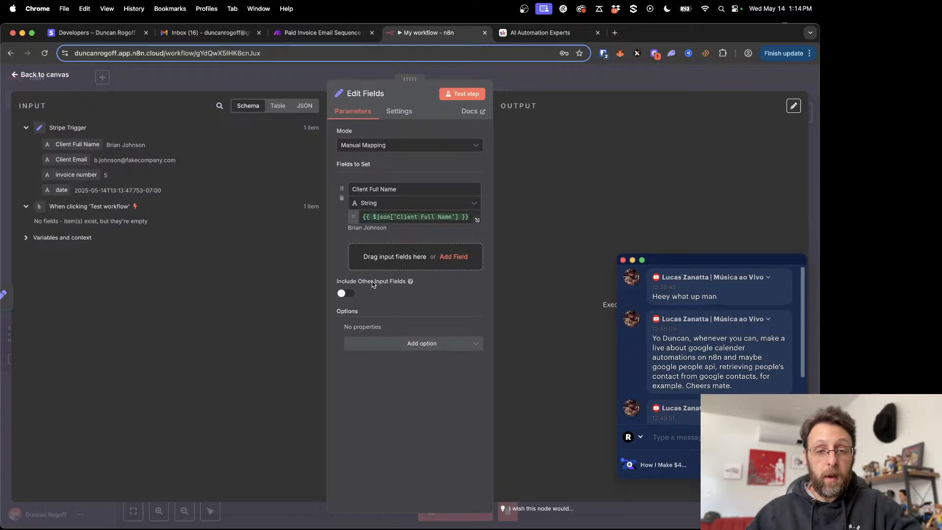
left_click_drag(73, 159, 401, 259)
left_click(480, 94)
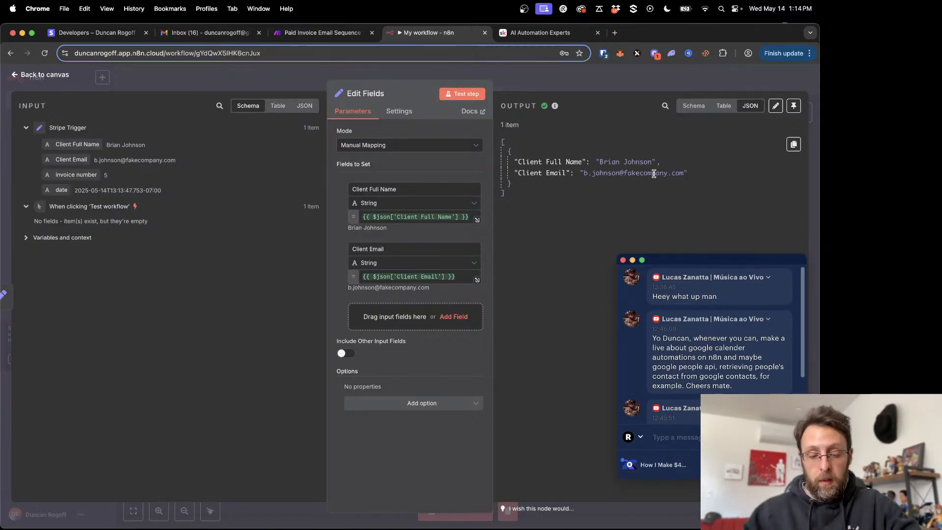
- Open ChatGPT in a new browser tab
key("super+t")
type("chat.openai.com")
key("Return")
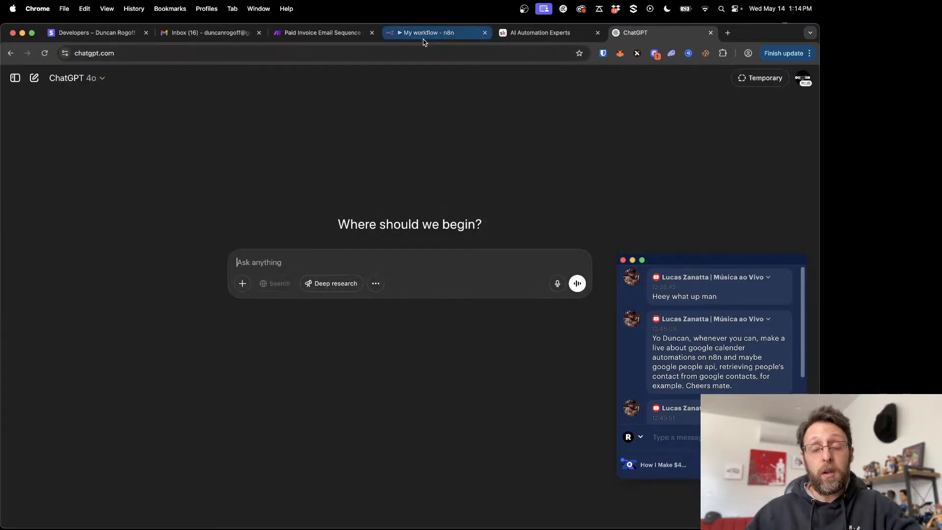
- Back in n8n, copy the Client Full Name expression and rename that field to "Client First Name"
left_click(424, 39)
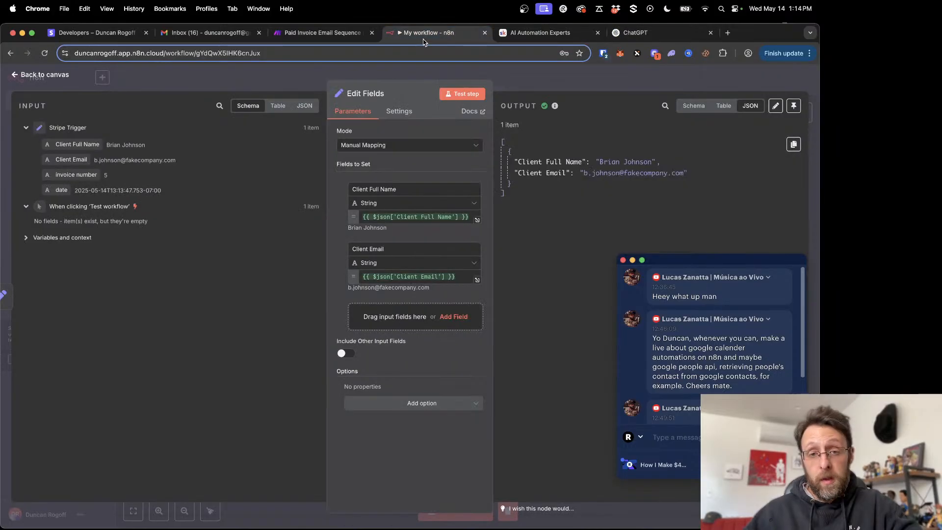
triple_click(394, 216)
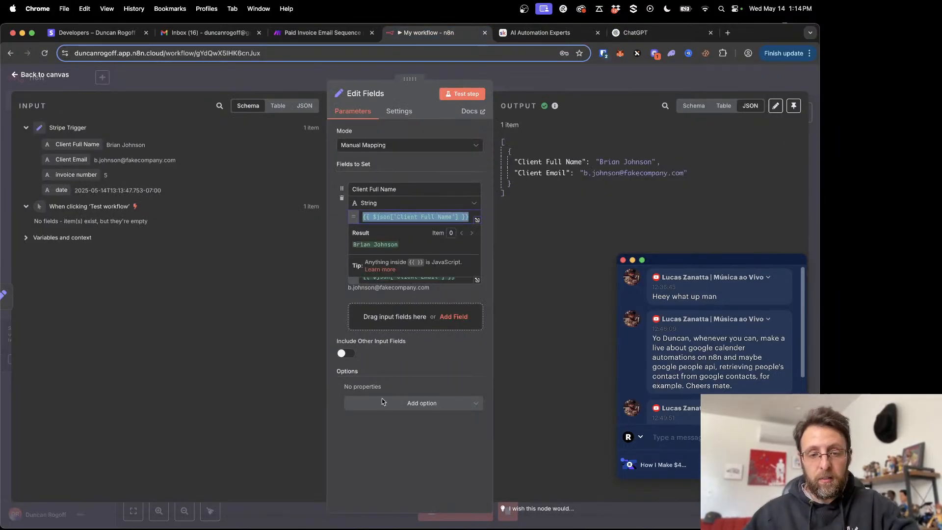
left_click(385, 469)
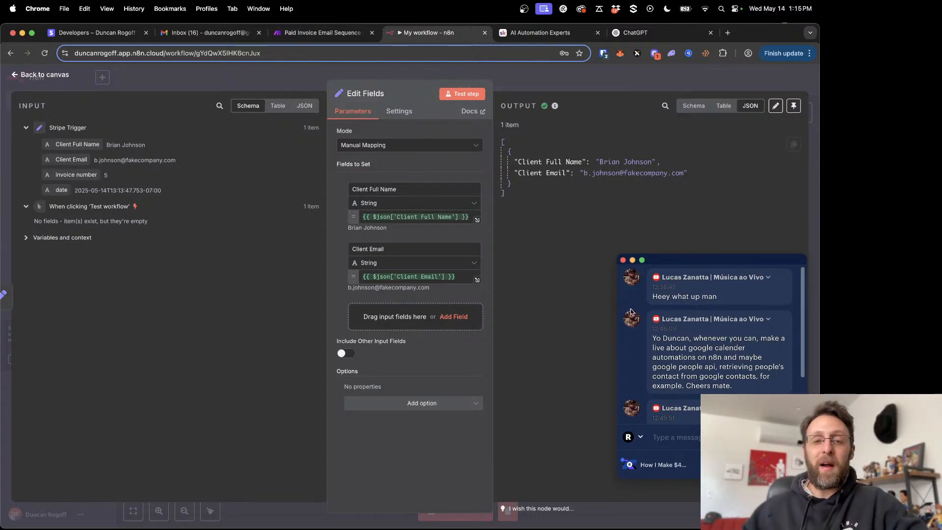
double_click(374, 189)
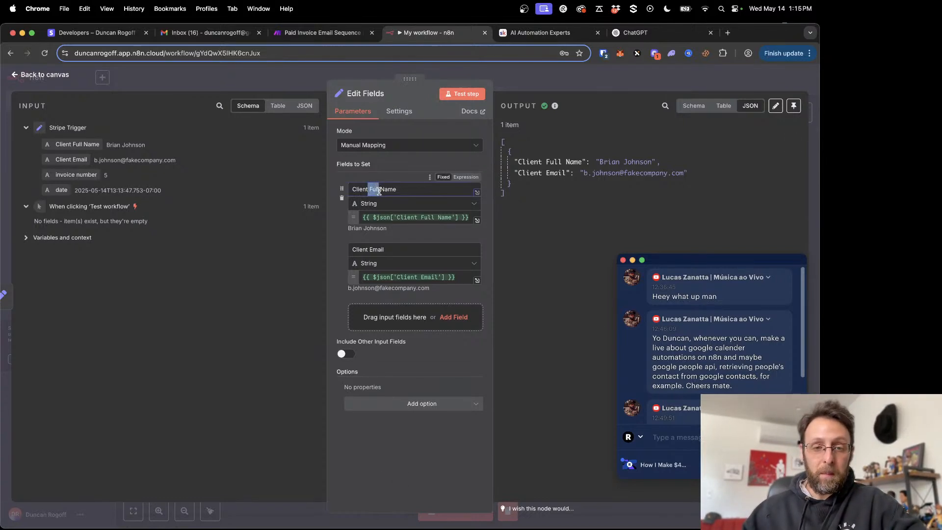
type("First")
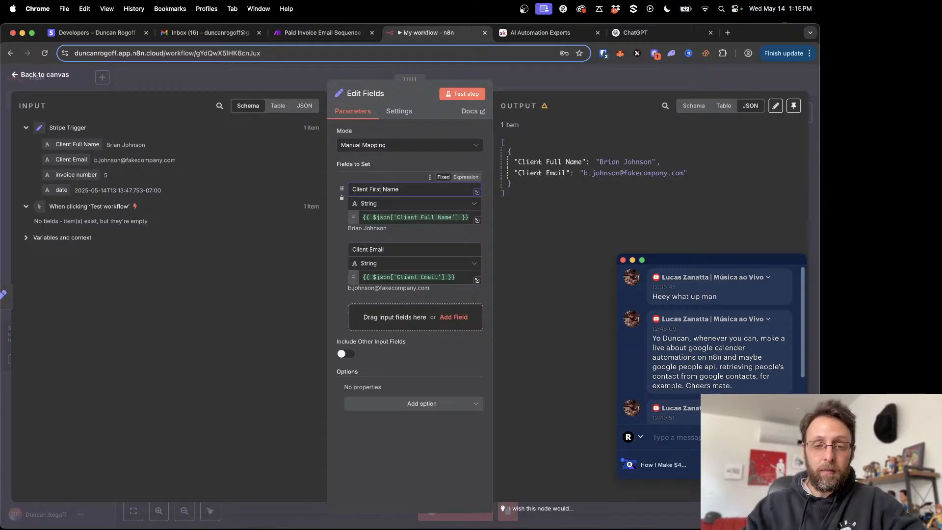
- Ask ChatGPT how to extract just the client's first name from the n8n expression {{ $json['Client Full Name'] }}
left_click(636, 34)
type("i have this n98")
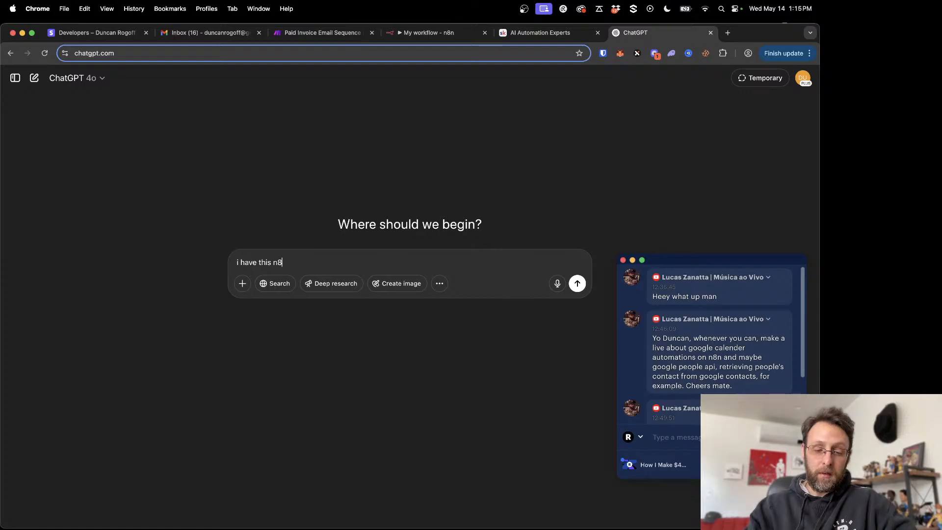
type(" expression, and i ne")
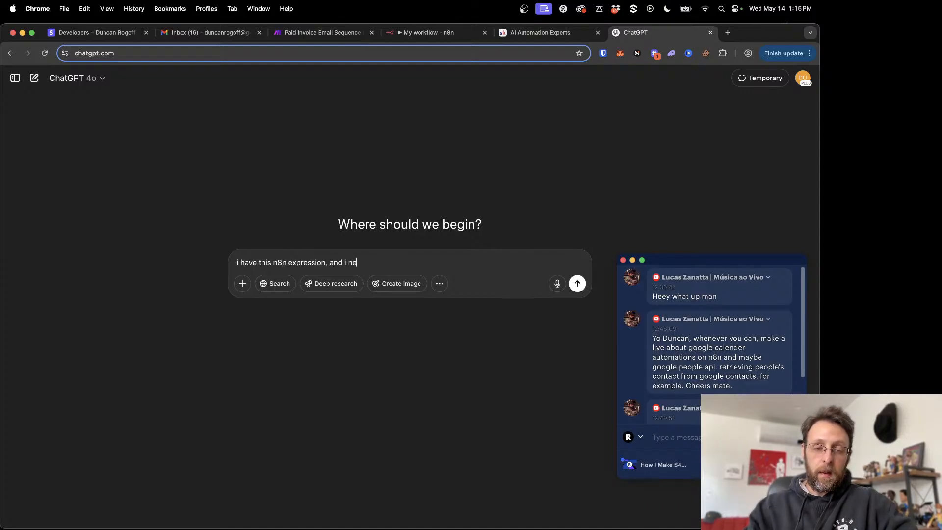
type("ed to extras")
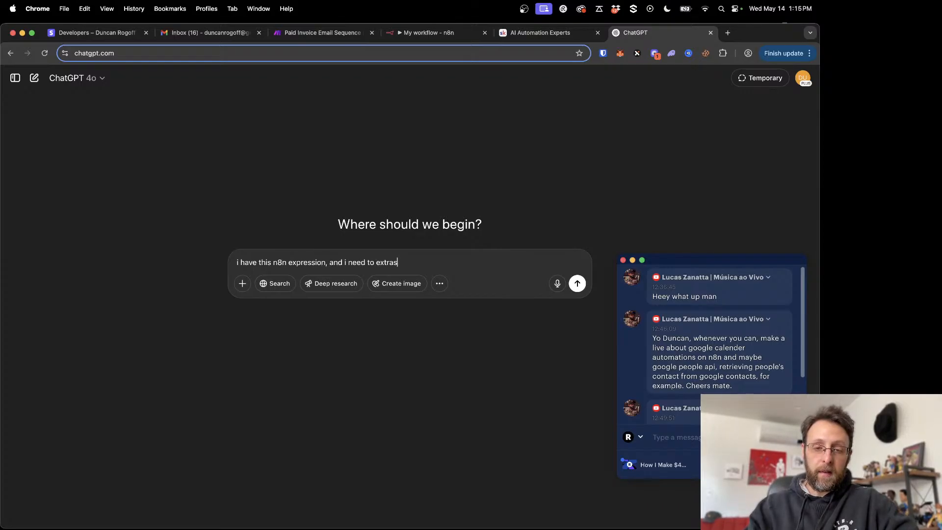
type("act ")
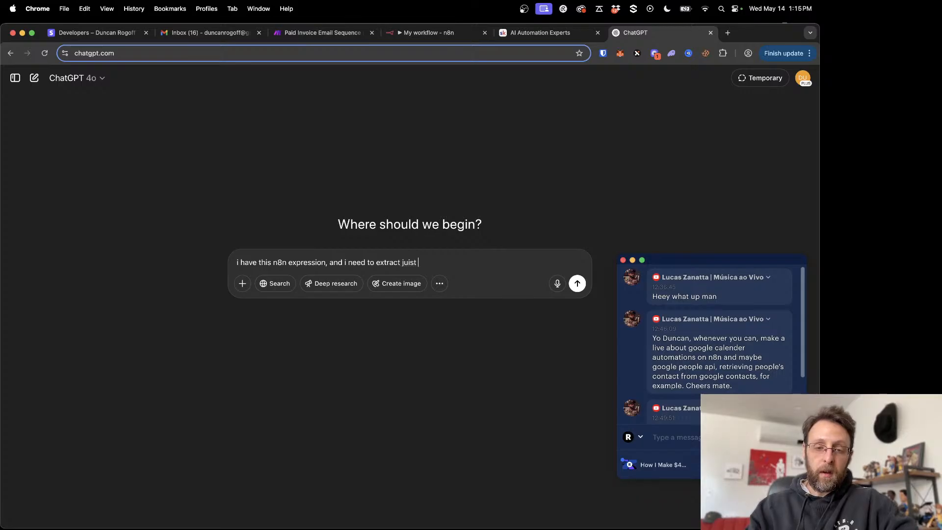
type("juist")
key("BackSpace")
key("BackSpace")
key("BackSpace")
type("st the client")
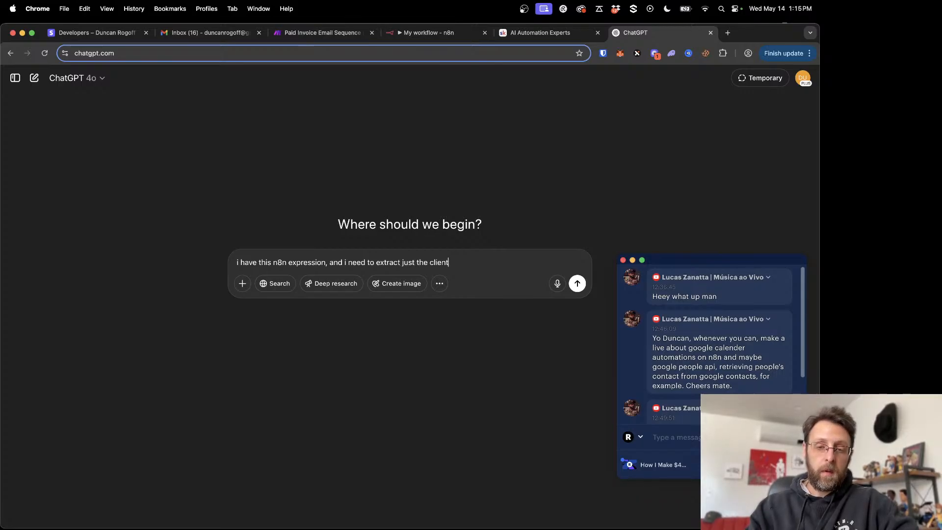
type("s first name")
key("super+v")
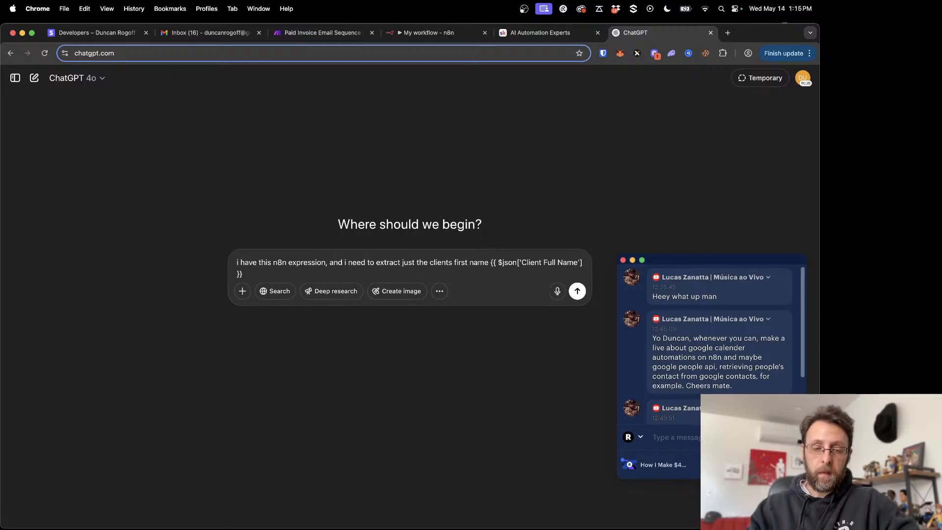
key("Return")
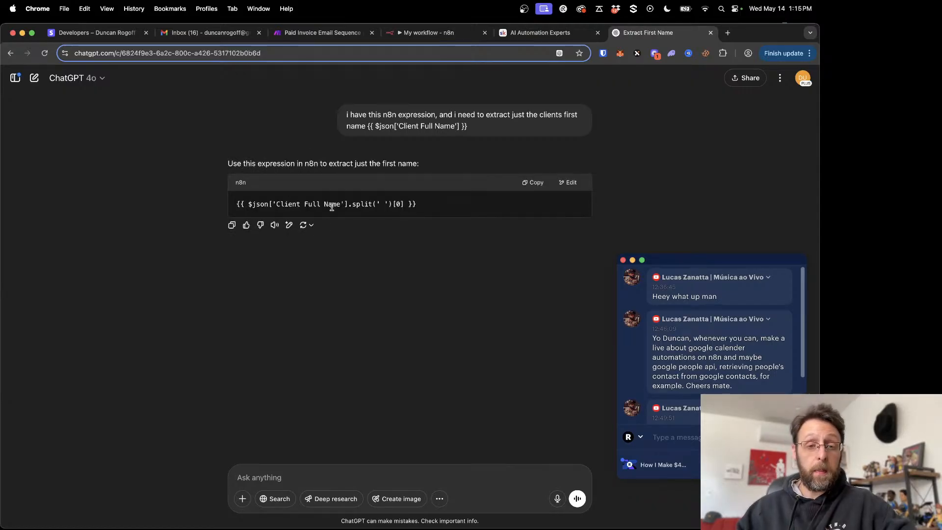
- Copy ChatGPT's expression and set Client First Name in n8n to {{ $json['Client Full Name'].split(' ')[0] }}
left_click_drag(352, 204, 389, 204)
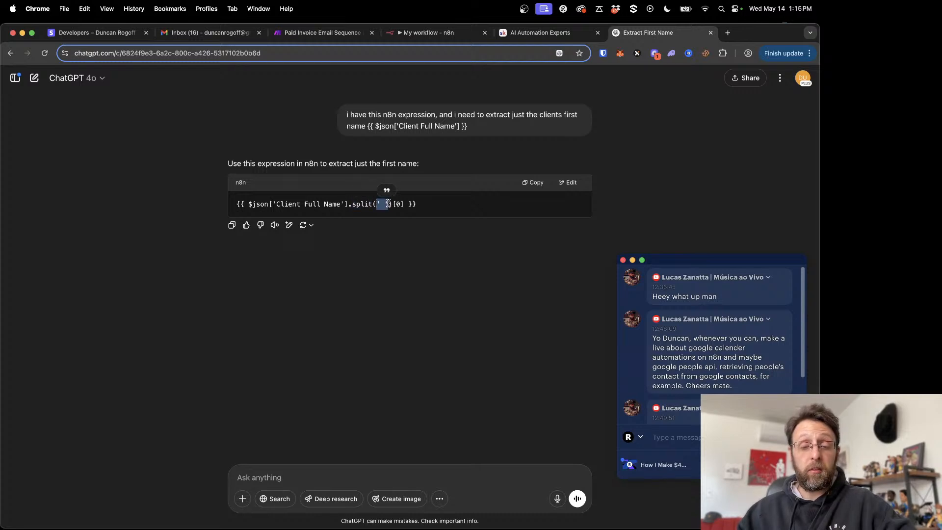
left_click(444, 199)
left_click(532, 183)
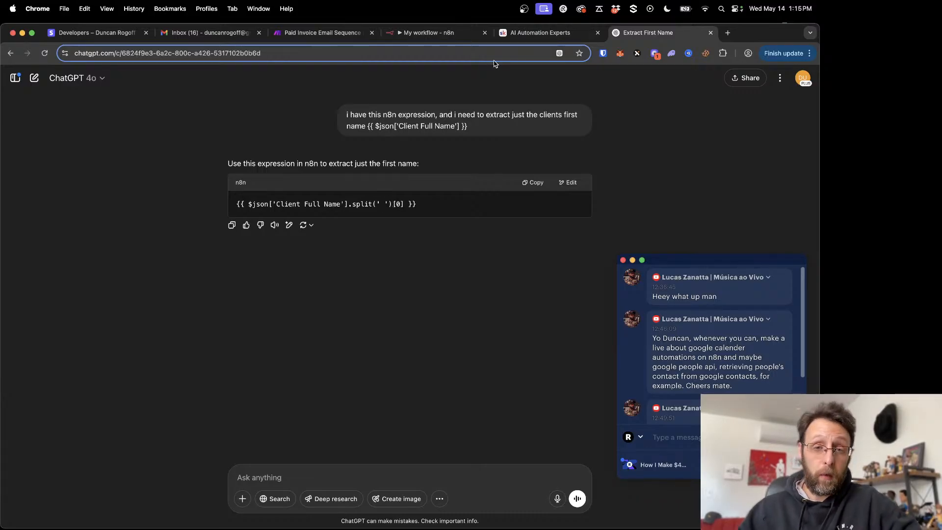
left_click(448, 33)
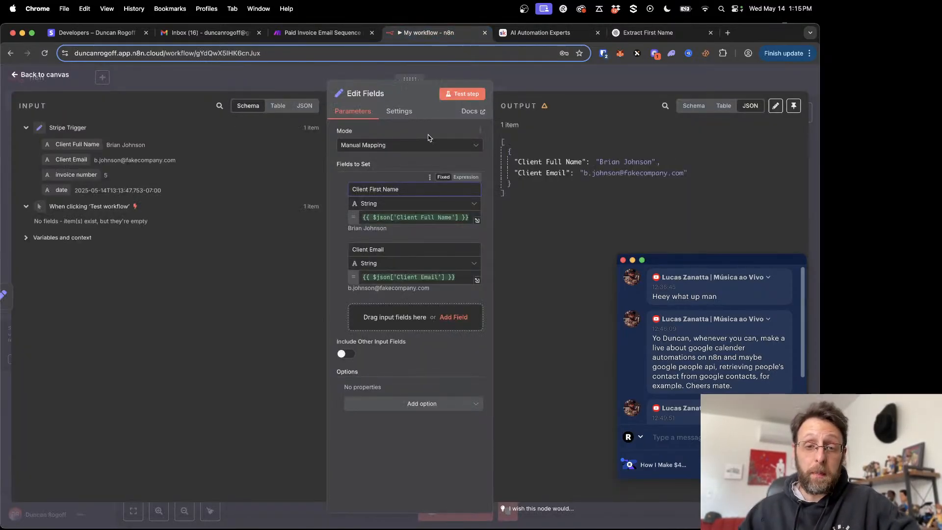
left_click(419, 214)
key("ctrl+a")
key("ctrl+v")
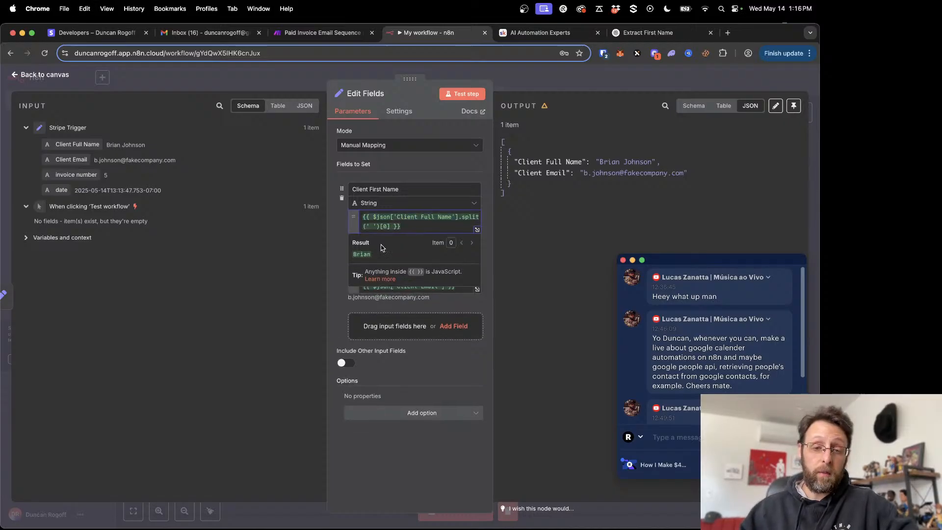
- Try index 1 in the Client First Name split expression, and restore it to index 0
key("BackSpace")
type("1")
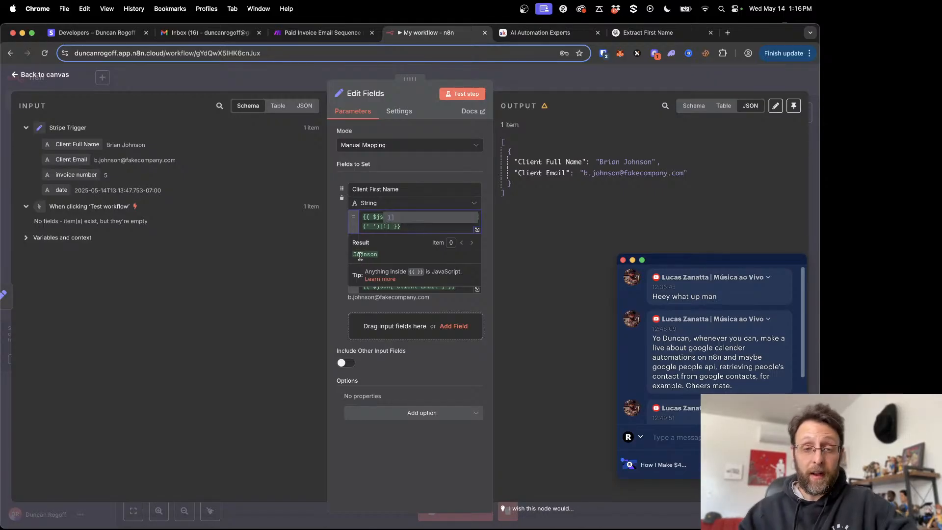
key("BackSpace")
type("0")
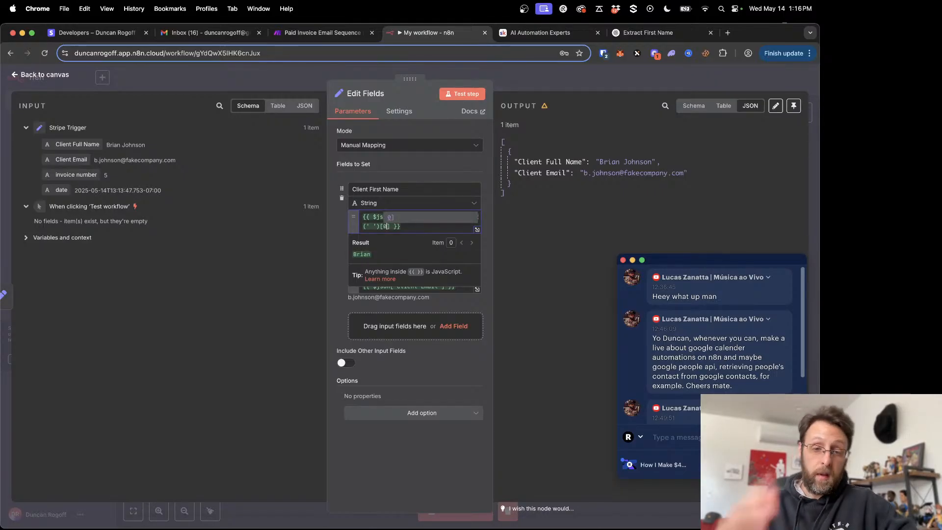
- Close the Edit Fields node and save the workflow
left_click(278, 79)
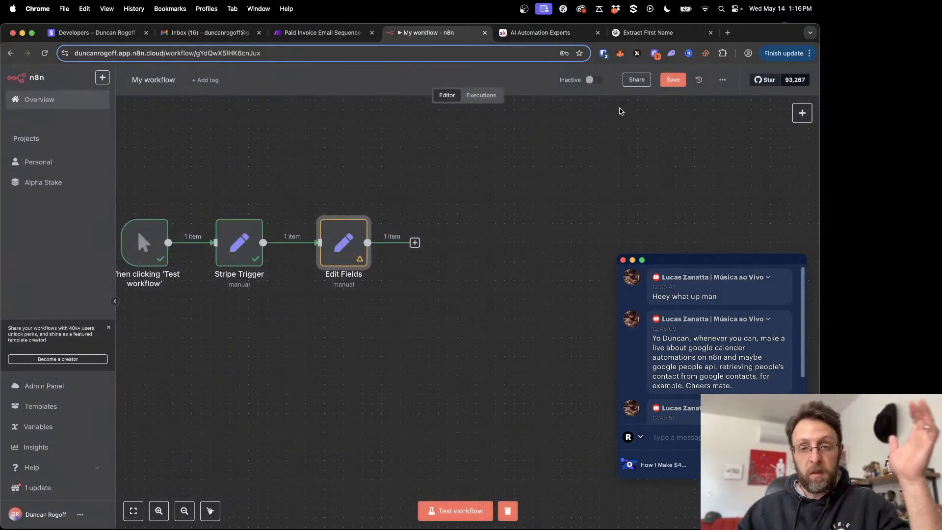
left_click(671, 81)
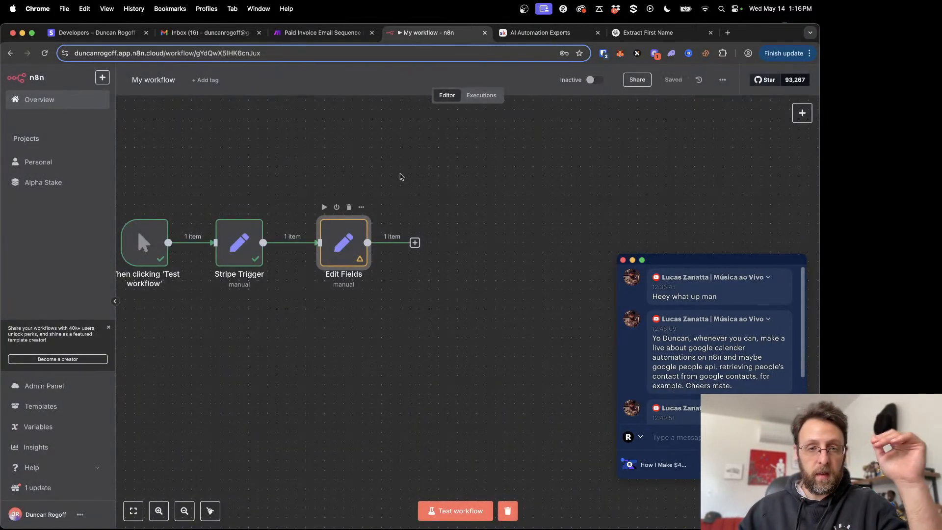
- Check the Paid Invoice Email Sequence scenario in Make, and back in n8n add a Wait node after Edit Fields
left_click(314, 32)
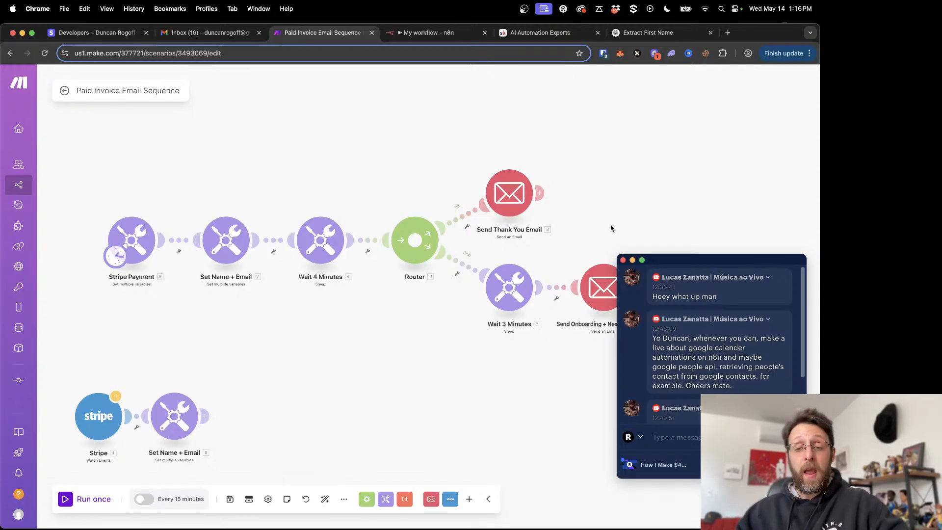
left_click_drag(720, 266, 718, 202)
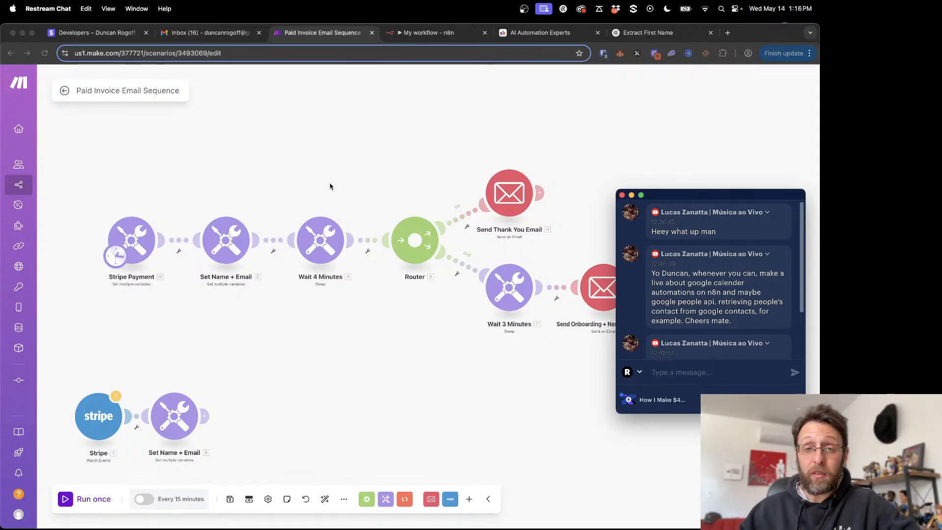
left_click(427, 33)
left_click(333, 33)
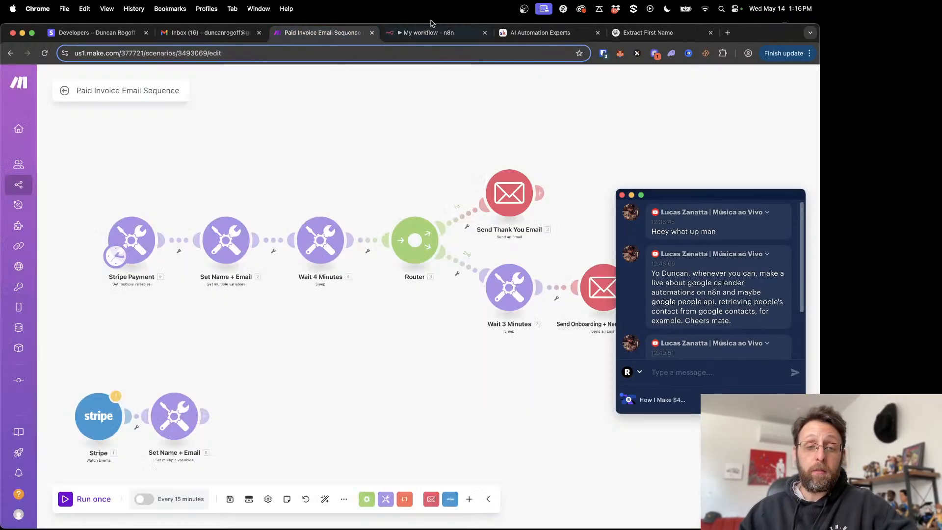
left_click(427, 33)
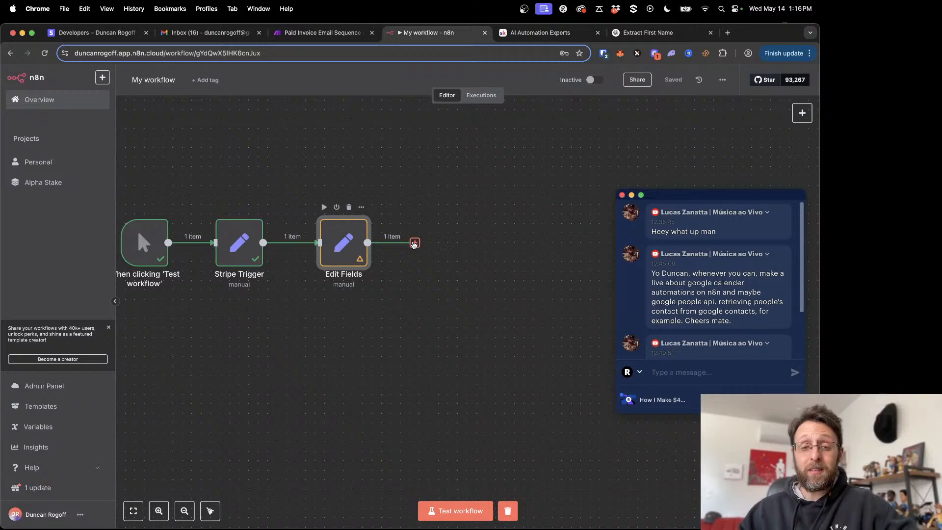
left_click(415, 243)
type("wait")
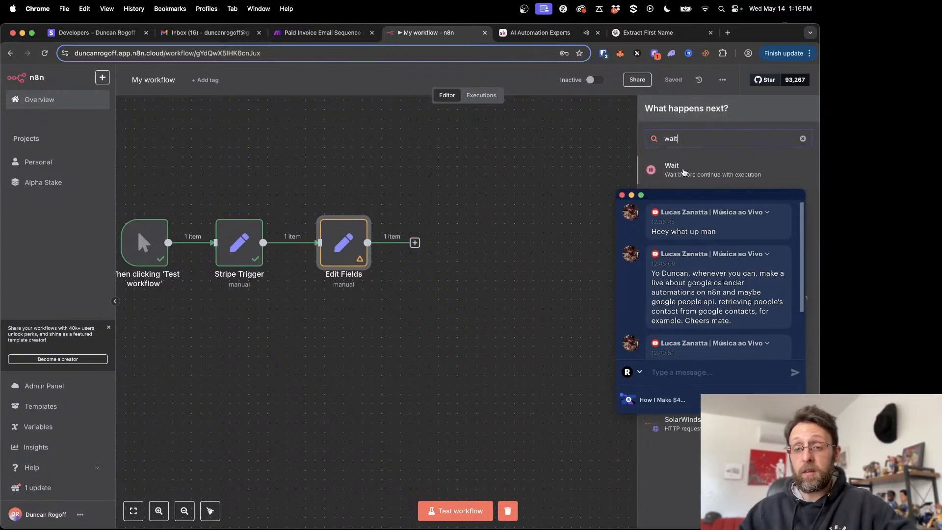
left_click(684, 171)
left_click(540, 32)
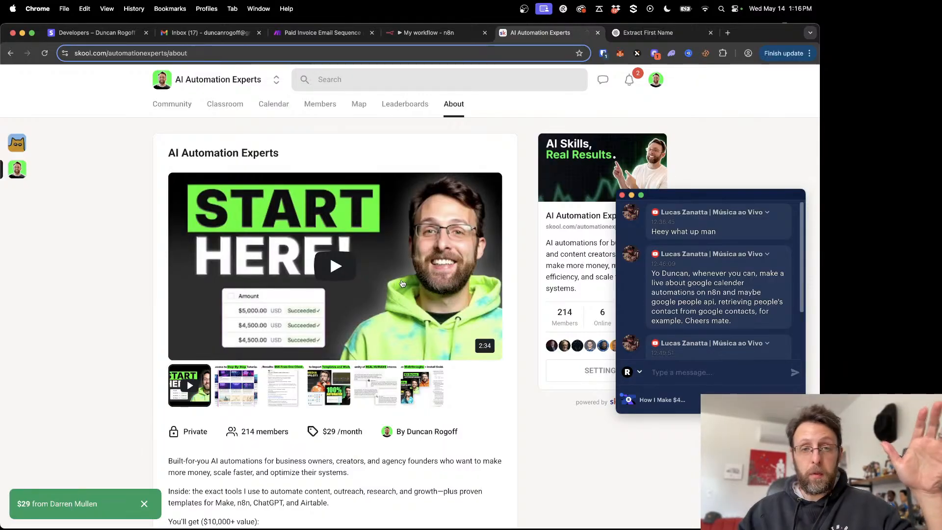
left_click(426, 32)
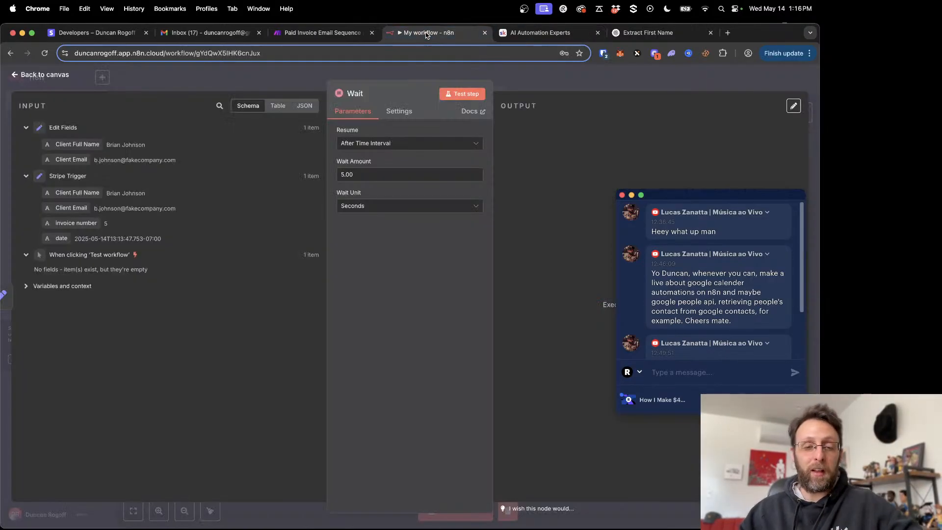
left_click(249, 77)
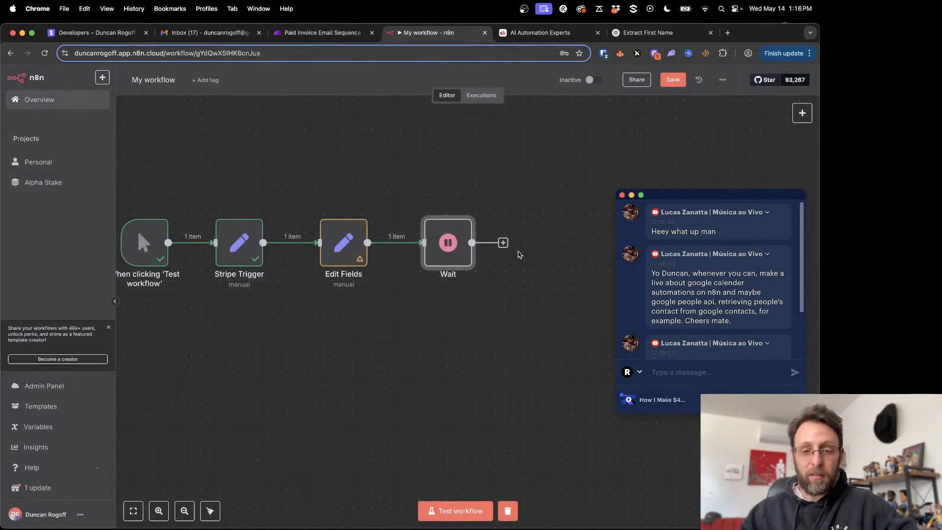
- Open the Wait node and set its wait time to 4 minutes
double_click(449, 250)
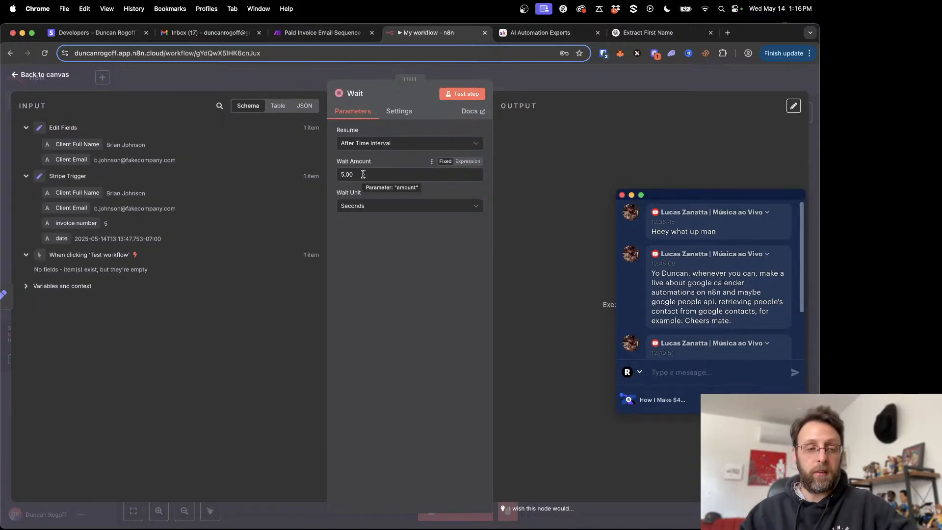
left_click(351, 206)
left_click(359, 246)
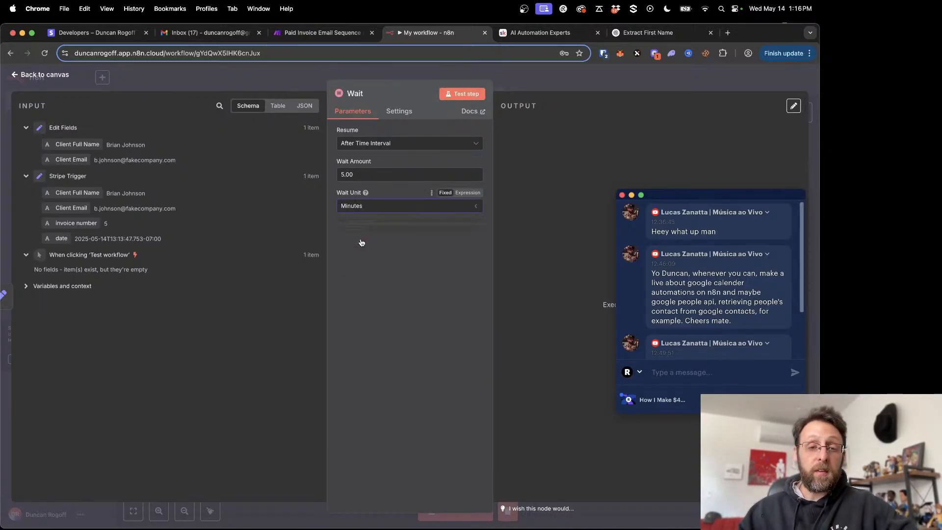
double_click(365, 174)
type("4")
left_click(378, 281)
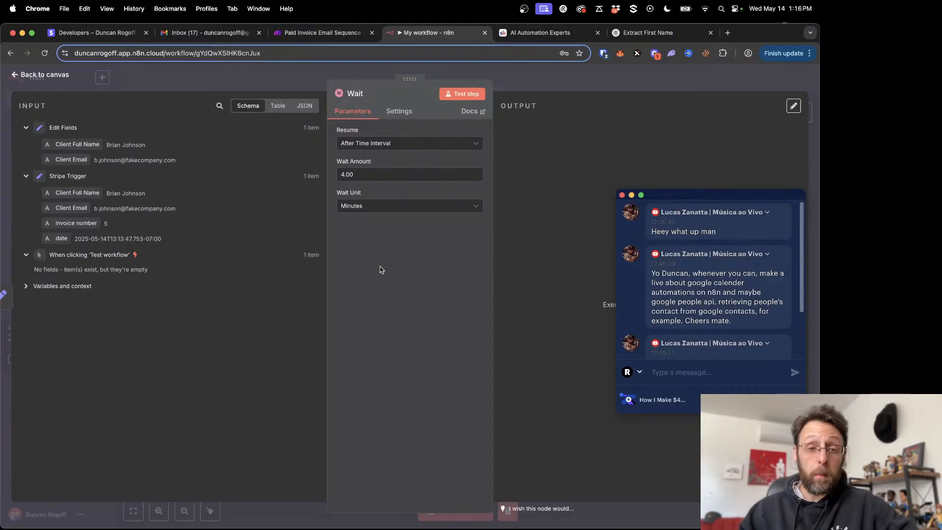
- Set the Wait node's unit to Seconds and its wait amount to 5
left_click(368, 209)
left_click(358, 233)
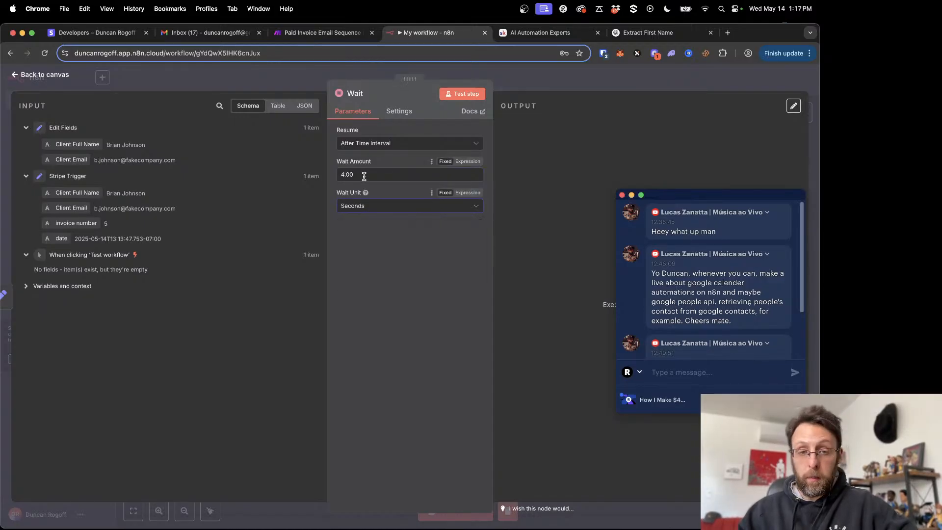
double_click(362, 174)
type("5")
left_click(396, 319)
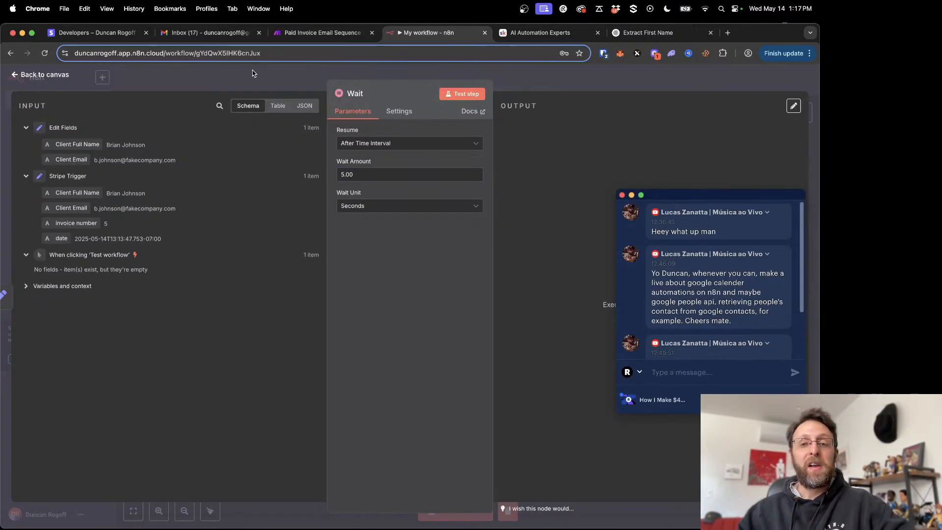
- Return to the canvas, save the workflow and run it as a test from the manual trigger
left_click(253, 73)
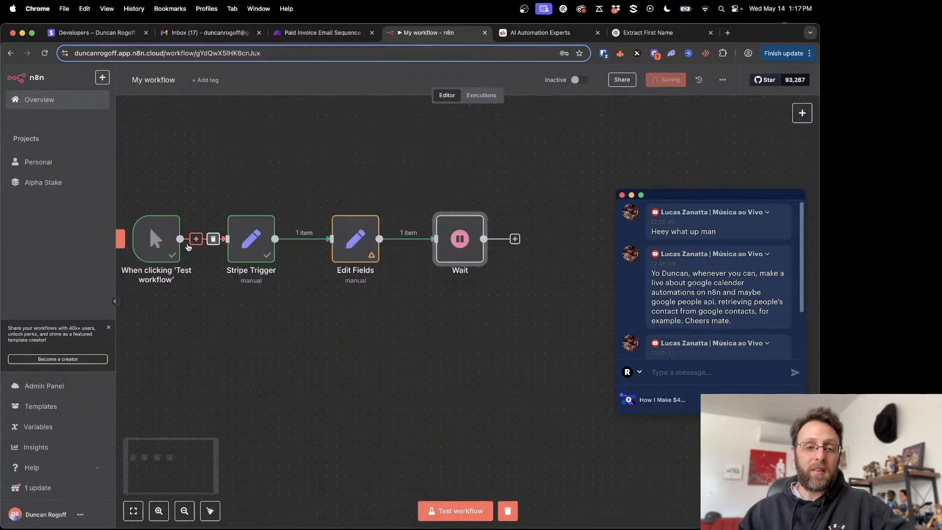
scroll(189, 248, "left", 1)
left_click(139, 238)
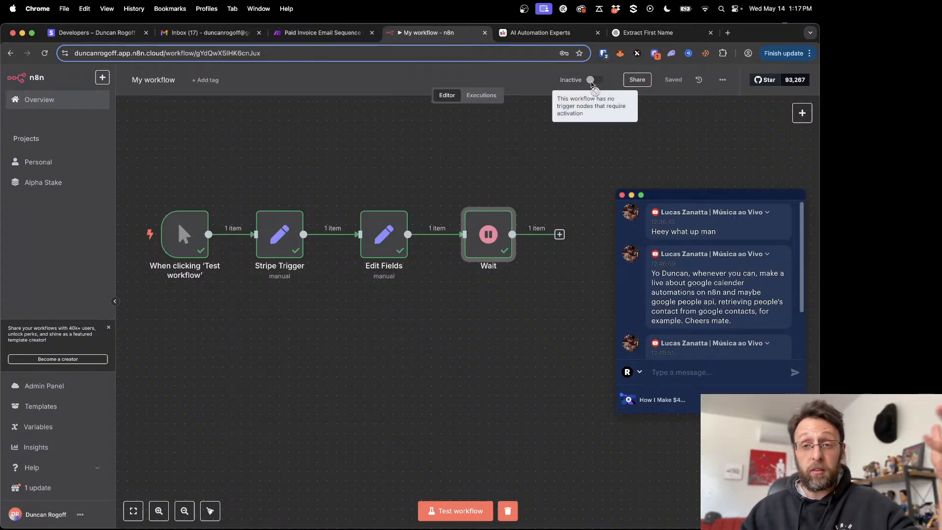
- Rename the Edit Fields node to "setClientData" and save the workflow
scroll(441, 150, "down", 2)
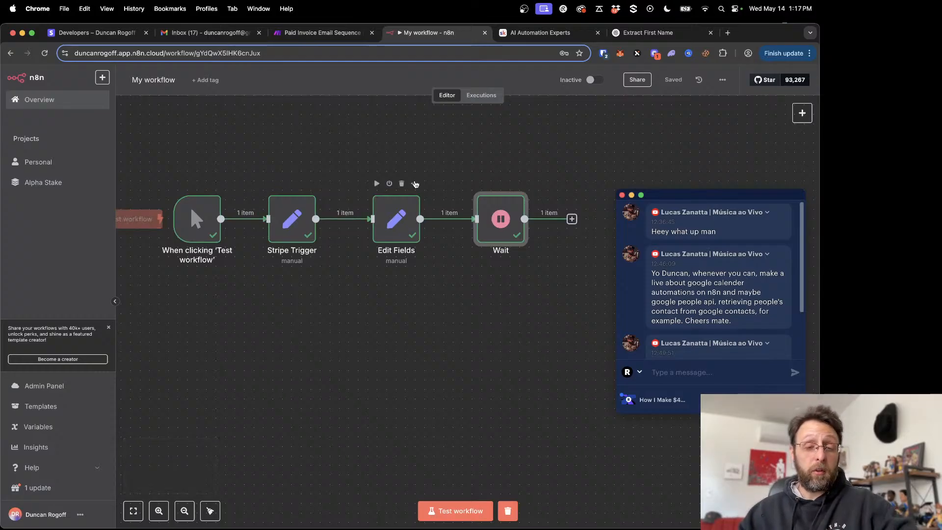
scroll(388, 221, "right", 2)
right_click(369, 240)
left_click(382, 272)
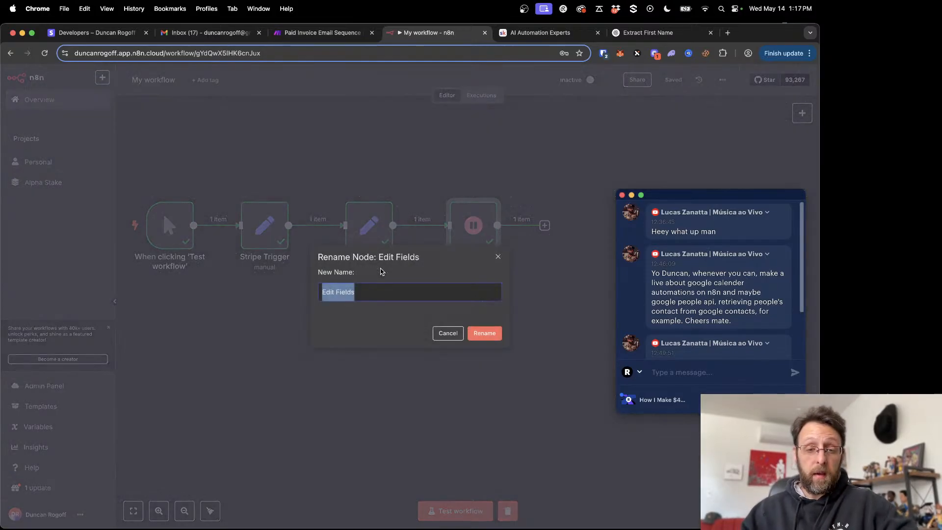
type("setClientData")
key("Return")
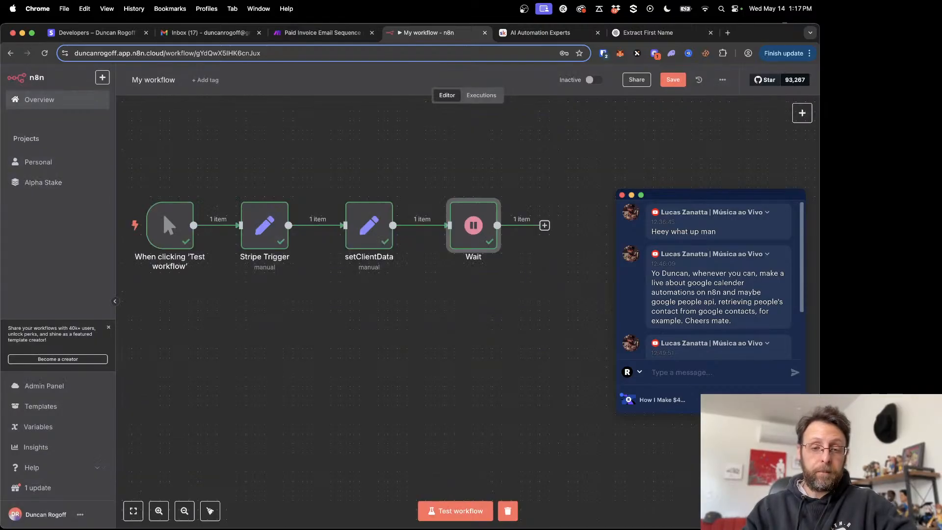
left_click(665, 85)
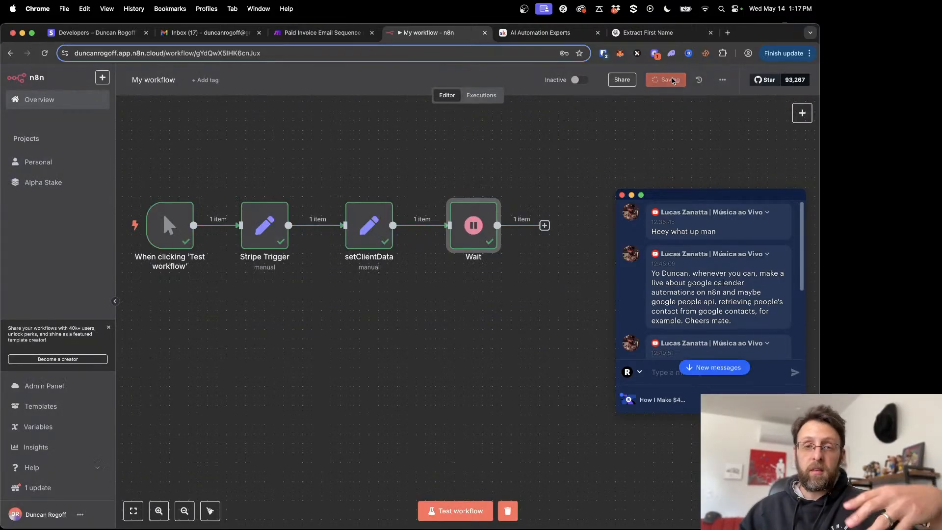
- Add a Gmail node with the "Create a draft" action after the Wait node
scroll(524, 201, "right", 3)
scroll(524, 201, "right", 2)
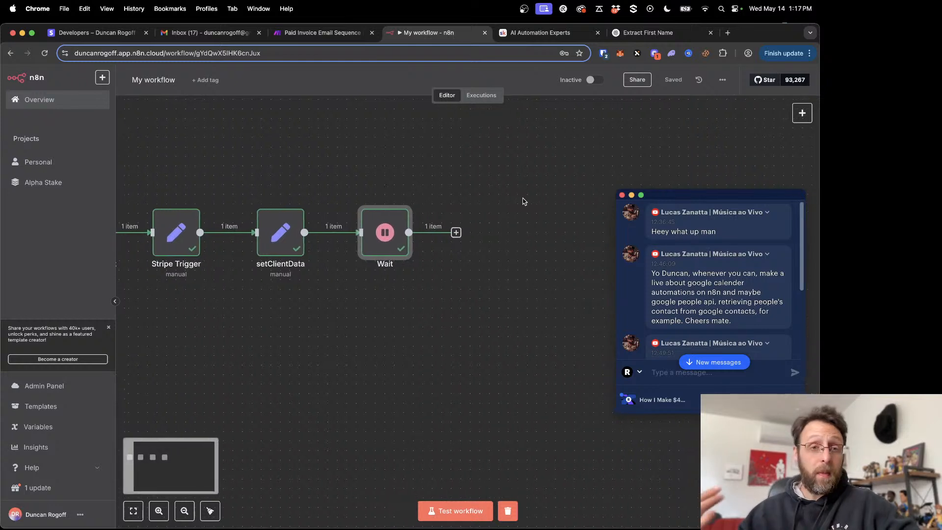
left_click(454, 237)
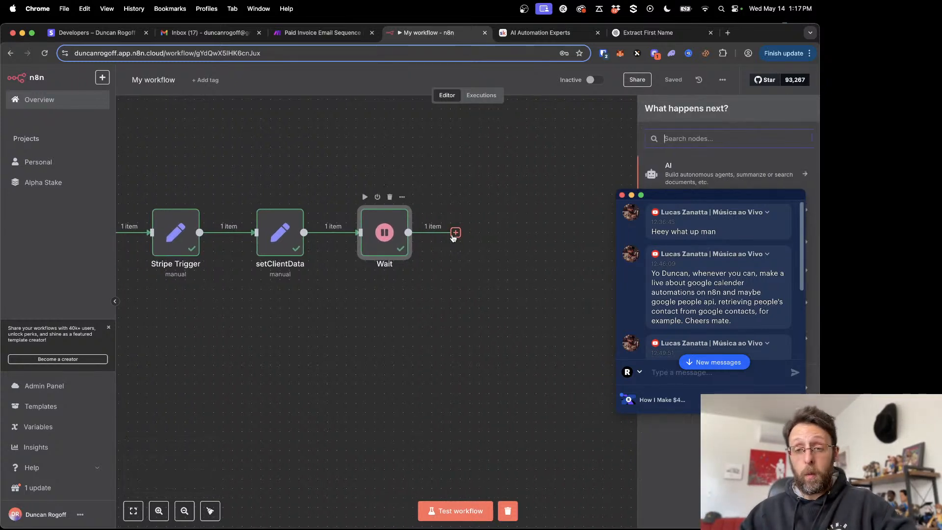
type("gmail")
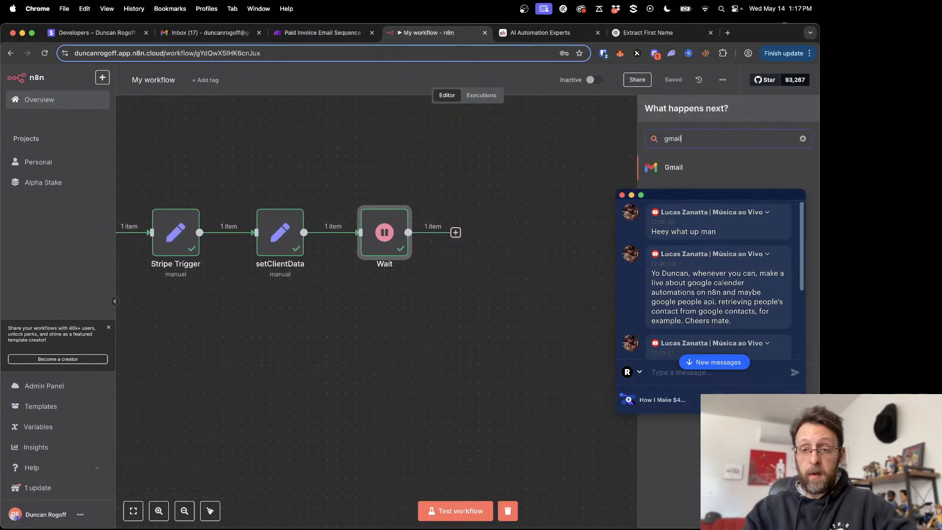
left_click(677, 168)
left_click_drag(689, 196, 97, 147)
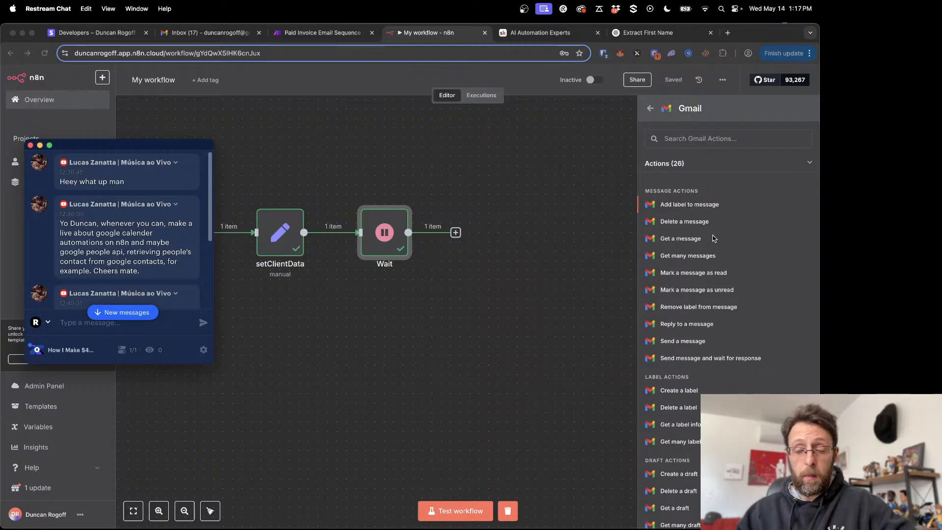
scroll(714, 238, "down", 1)
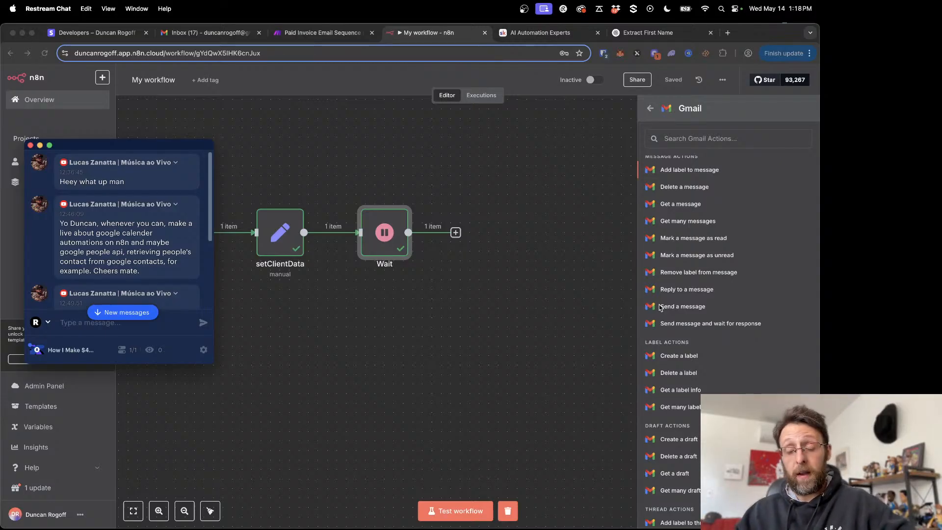
left_click(674, 440)
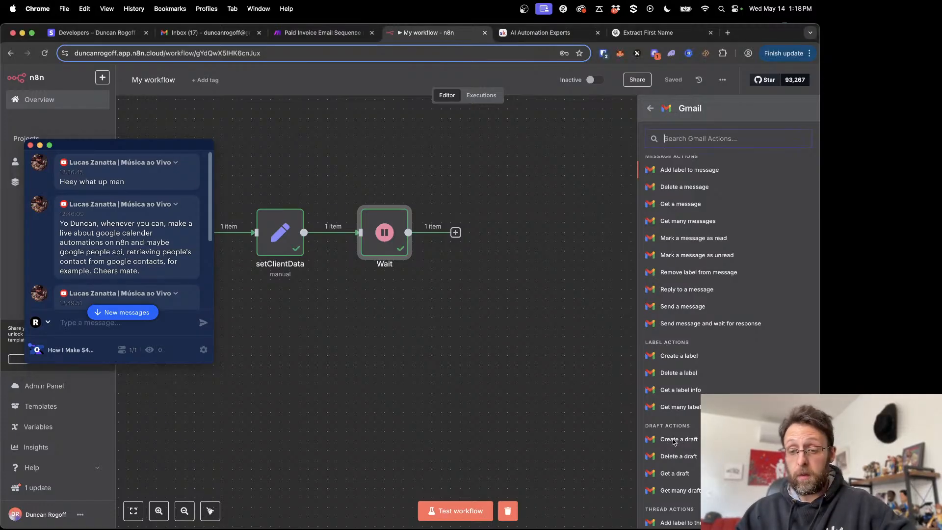
left_click(678, 441)
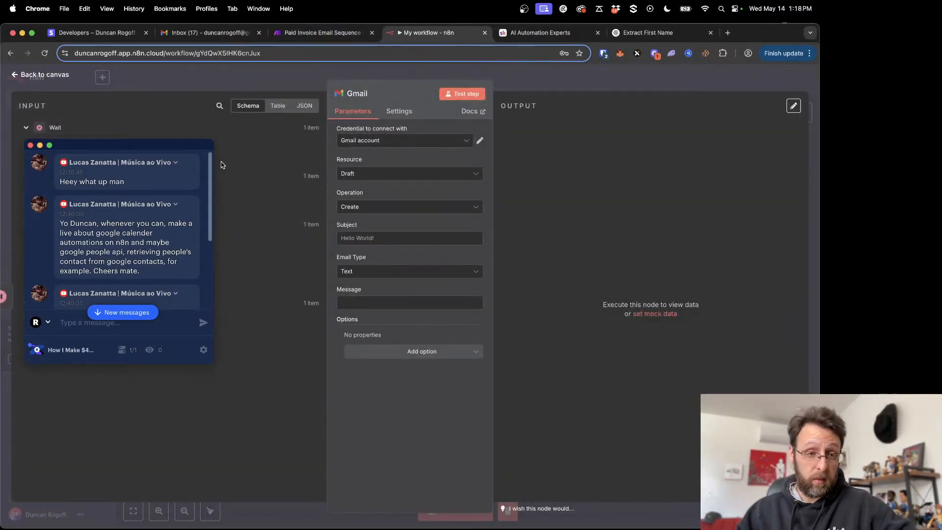
- Switch to the Make scenario, open the Send Thank You Email module and copy its subject line
left_click(154, 150)
left_click_drag(154, 150, 735, 183)
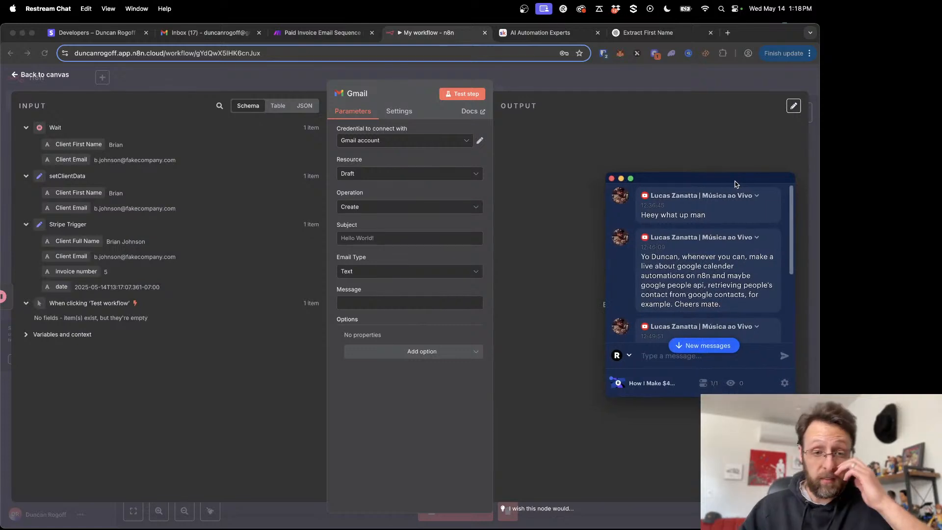
left_click(314, 35)
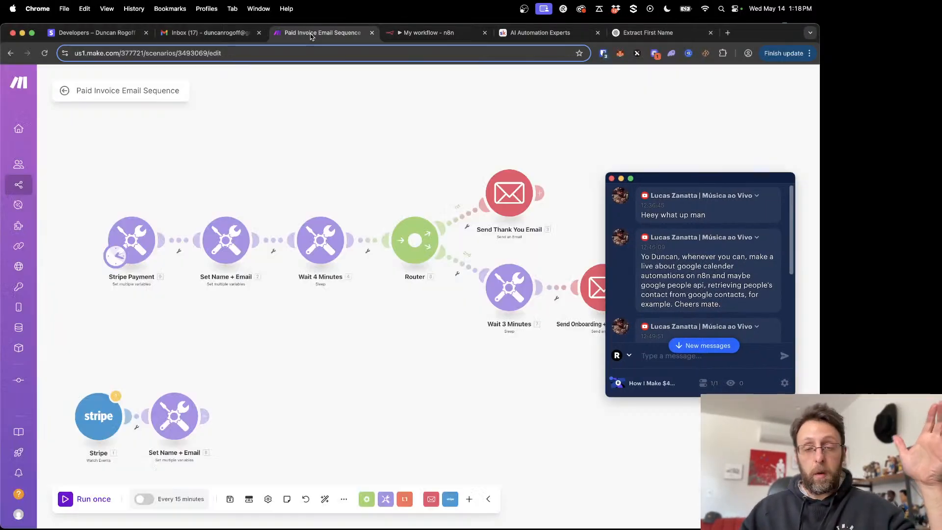
left_click(521, 187)
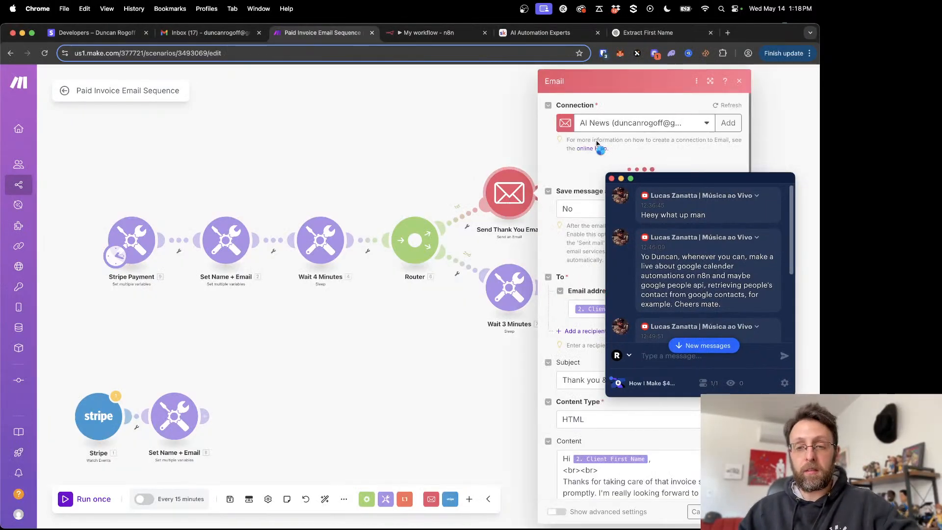
left_click_drag(675, 176, 223, 196)
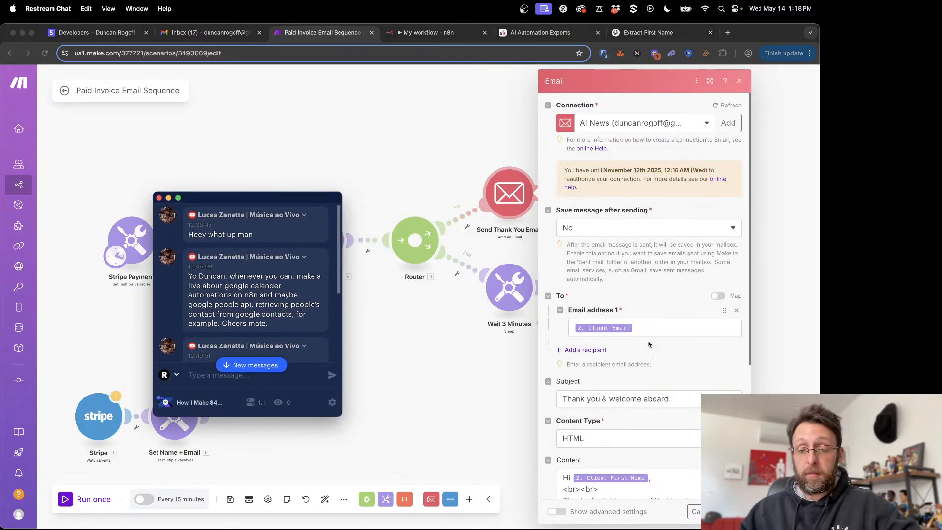
triple_click(632, 400)
key("super+c")
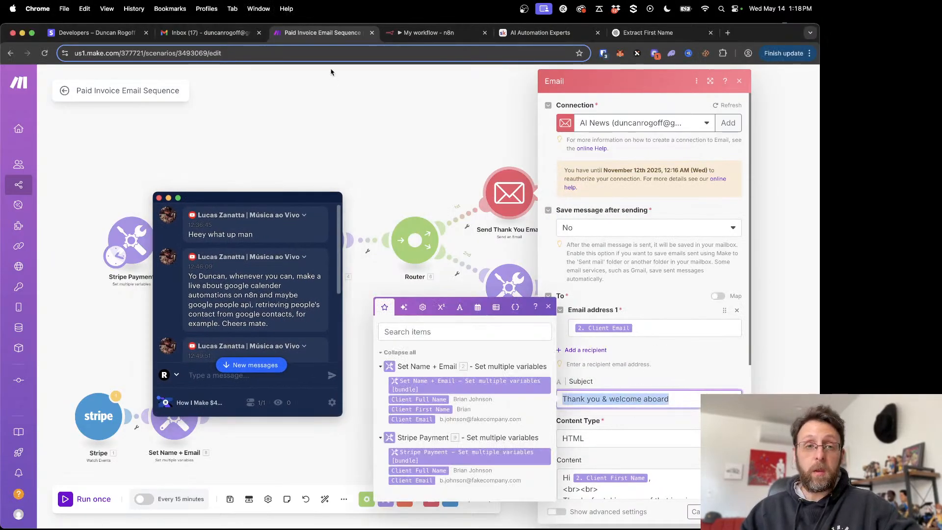
- In the n8n Gmail draft node, set the subject to "Thank you & welcome aboard" and the email type to HTML
left_click(423, 33)
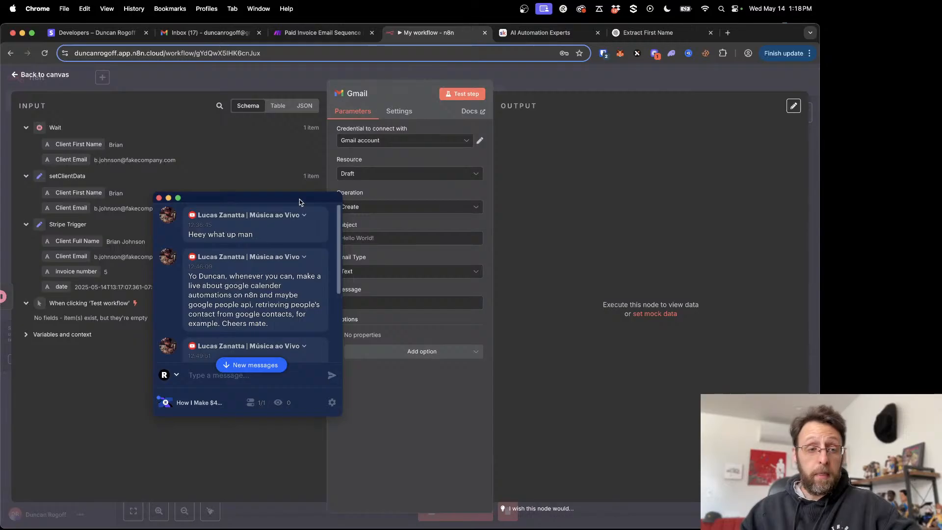
left_click_drag(300, 199, 178, 252)
left_click(388, 241)
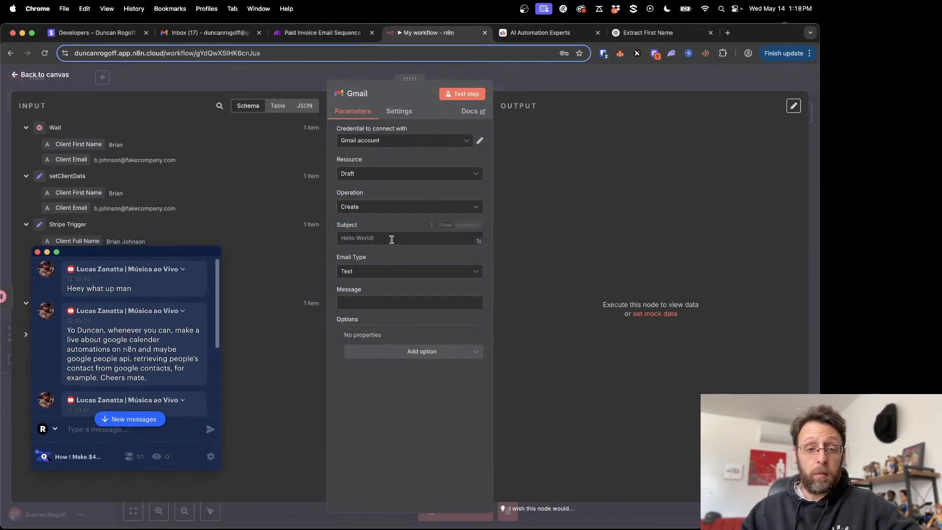
key("super+v")
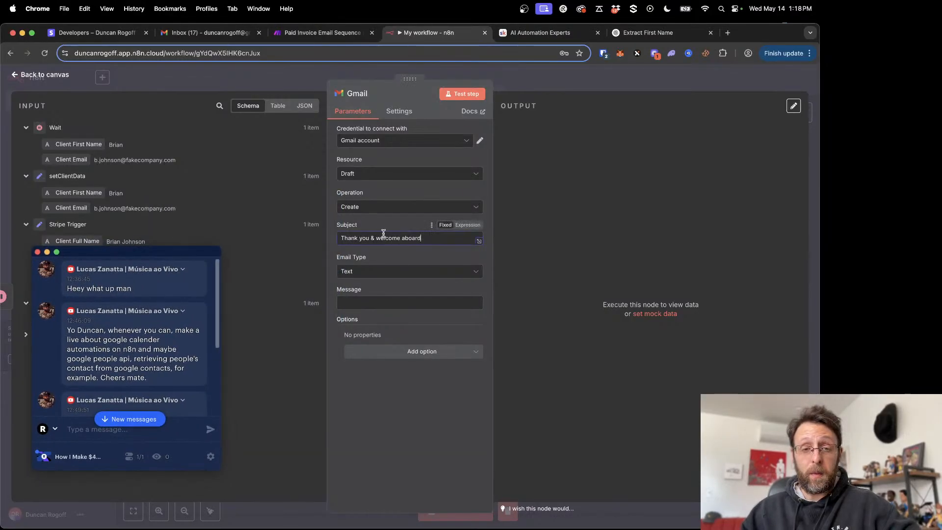
left_click(349, 270)
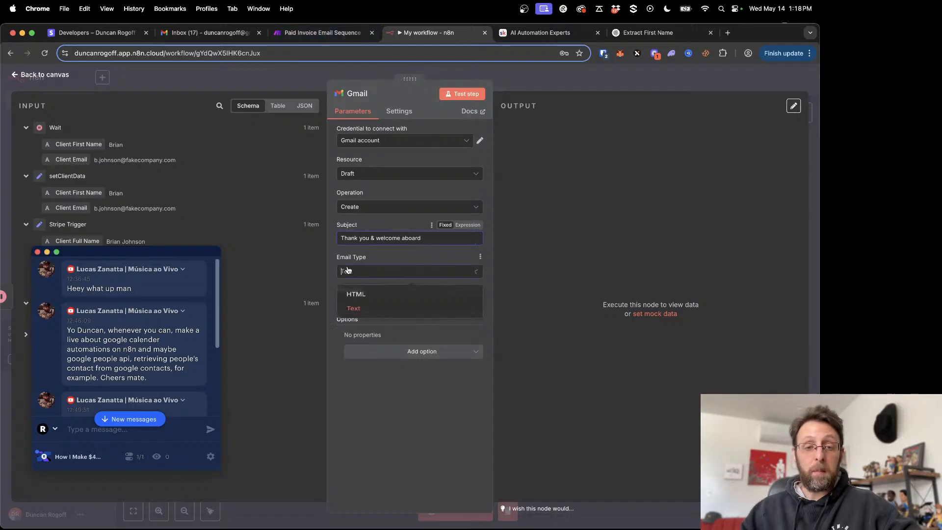
left_click(351, 294)
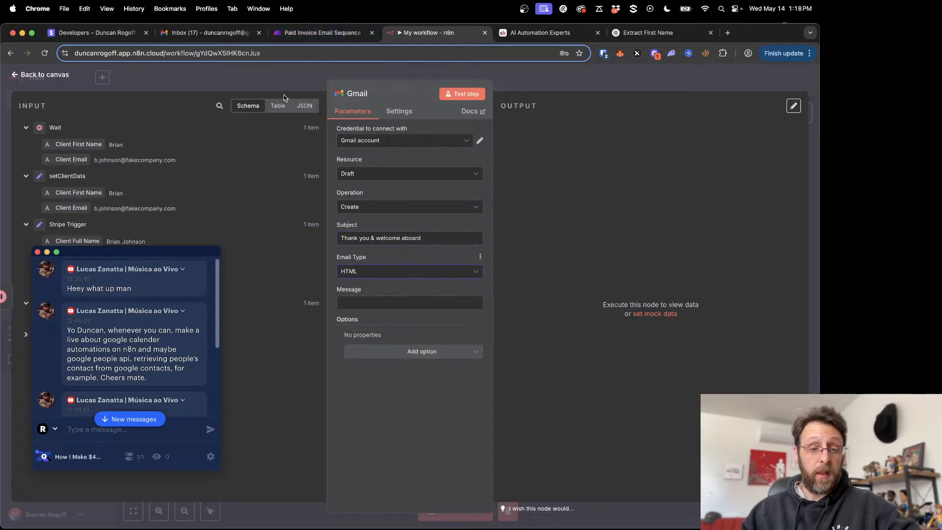
- Copy the full HTML content of Make's thank-you email into the n8n Gmail node's Message as an expression
left_click(299, 34)
left_click(591, 404)
key("super+a")
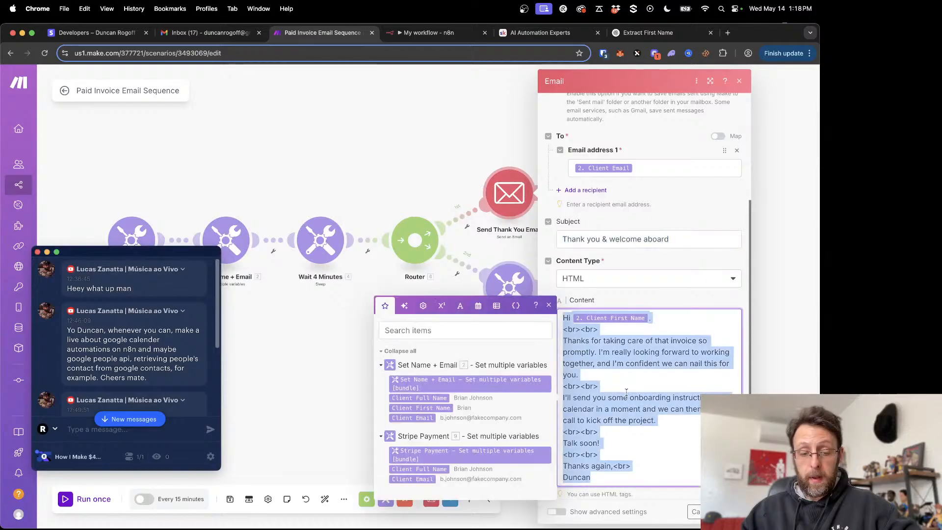
left_click(414, 34)
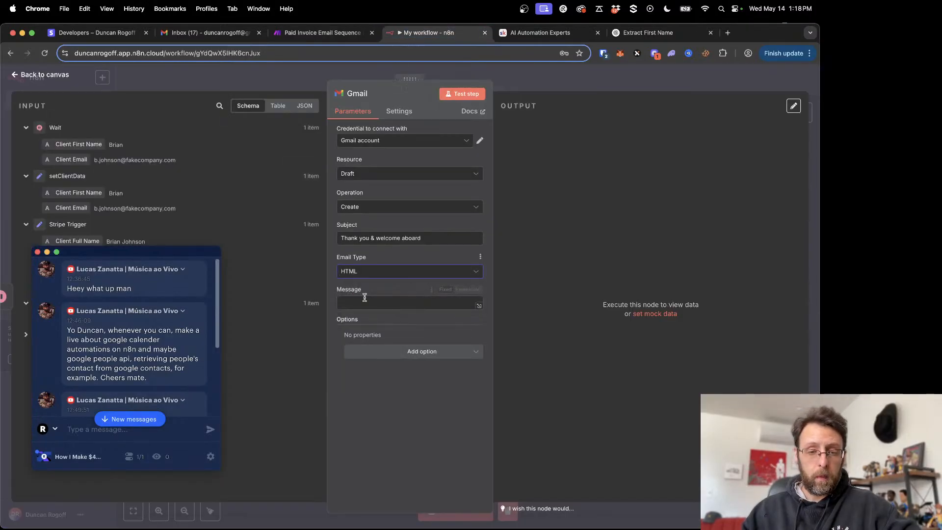
left_click(468, 289)
left_click(480, 305)
type("Hi {{2.`Client First Name`}}, <br><br> Thanks for taking care of that invoice so promptly. I'm really looking forward to working together, and I'm confident we can nail this for you. <br><br> I'll send you some onboarding instructions + a calendar in a moment and we can then book a call to kick off the project. <br><br> Talk soon! <br><br> Thanks again,<br> Duncan")
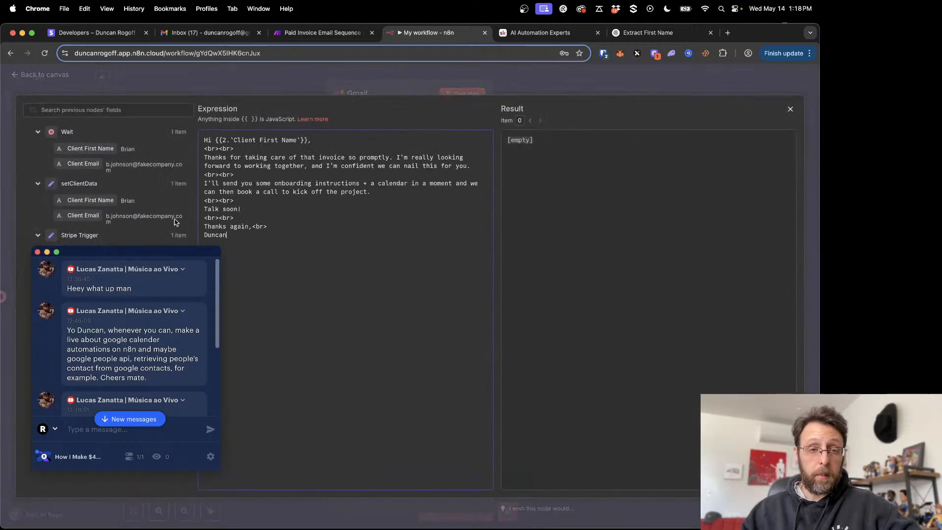
- Replace the Make variable in the message greeting with the Client First Name field from setClientData
left_click_drag(135, 252, 682, 254)
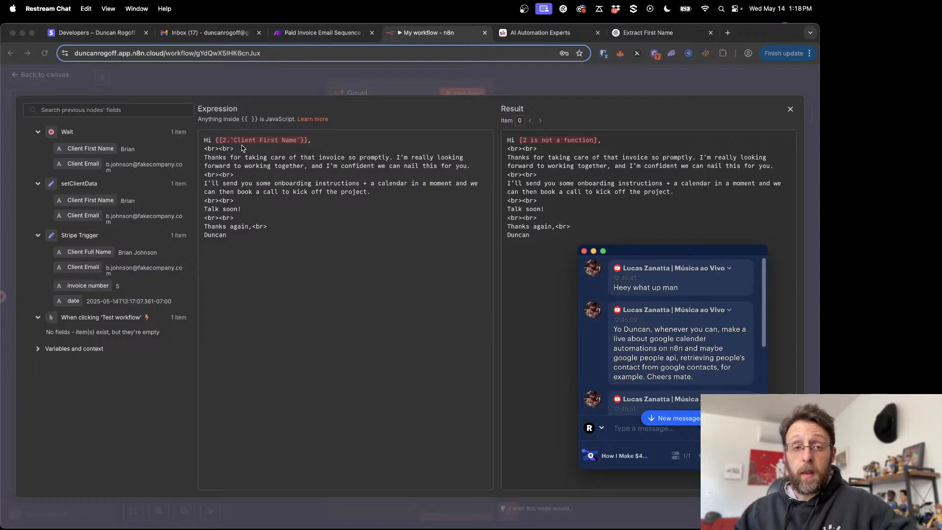
left_click(283, 144)
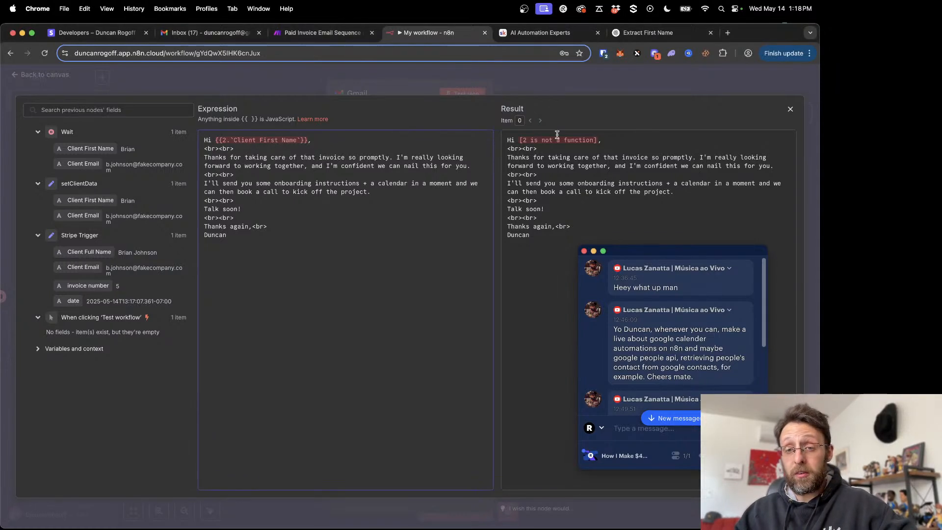
left_click_drag(216, 140, 307, 139)
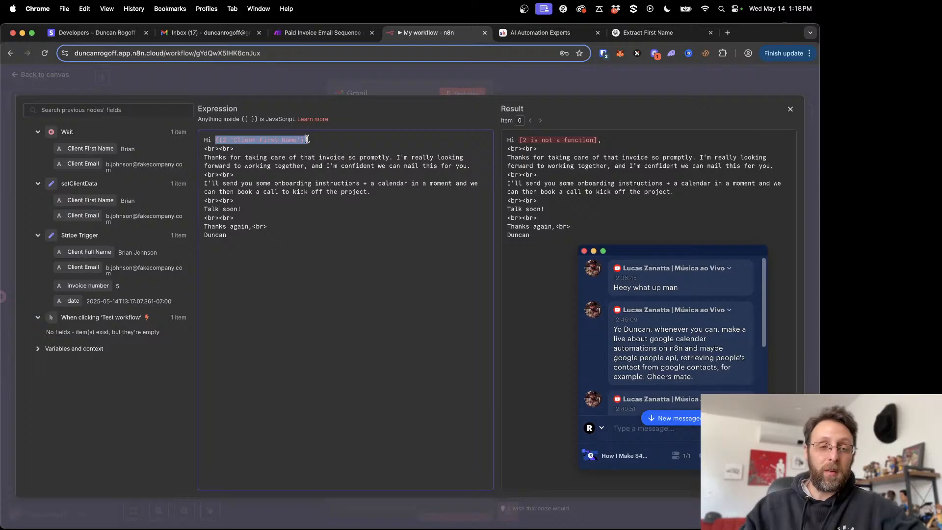
key("BackSpace")
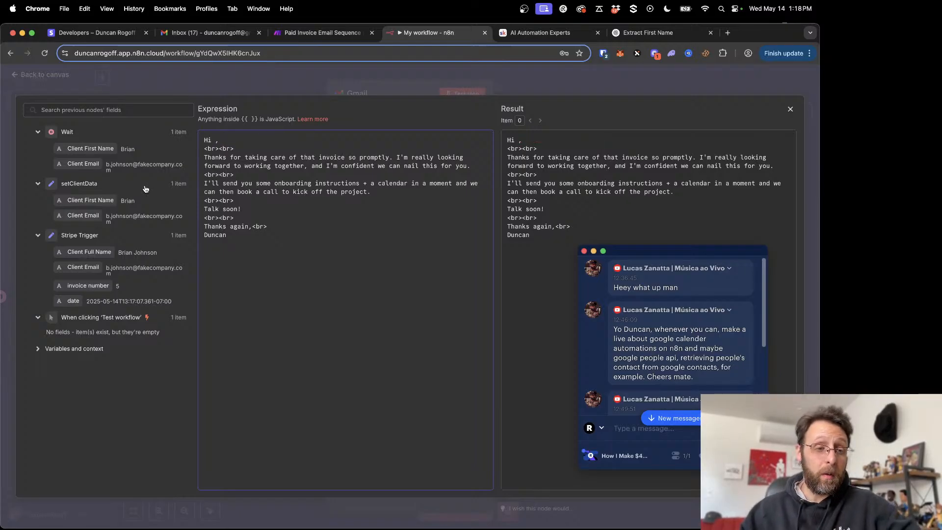
left_click_drag(109, 199, 214, 142)
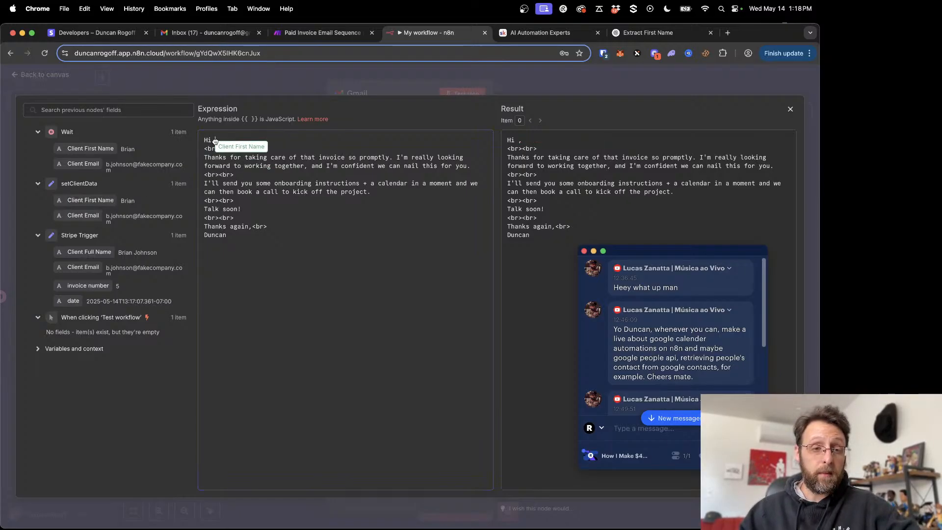
left_click(358, 260)
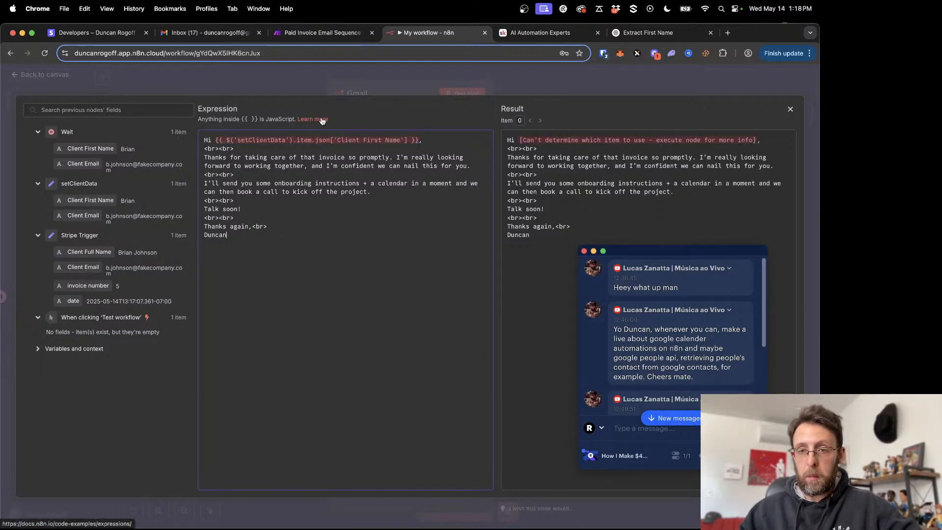
- Close the Gmail node and run the workflow from the manual trigger to test the draft
left_click(276, 84)
left_click(274, 81)
scroll(240, 256, "left", 3)
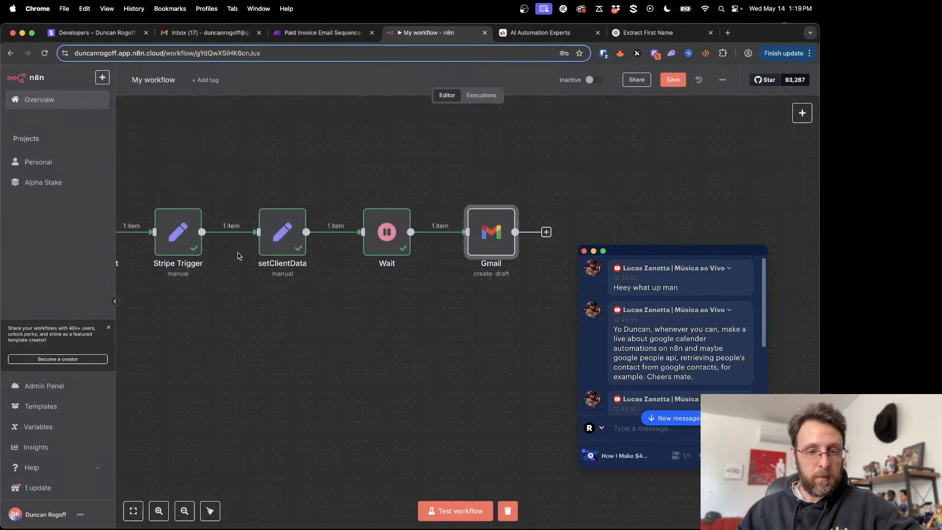
left_click(148, 239)
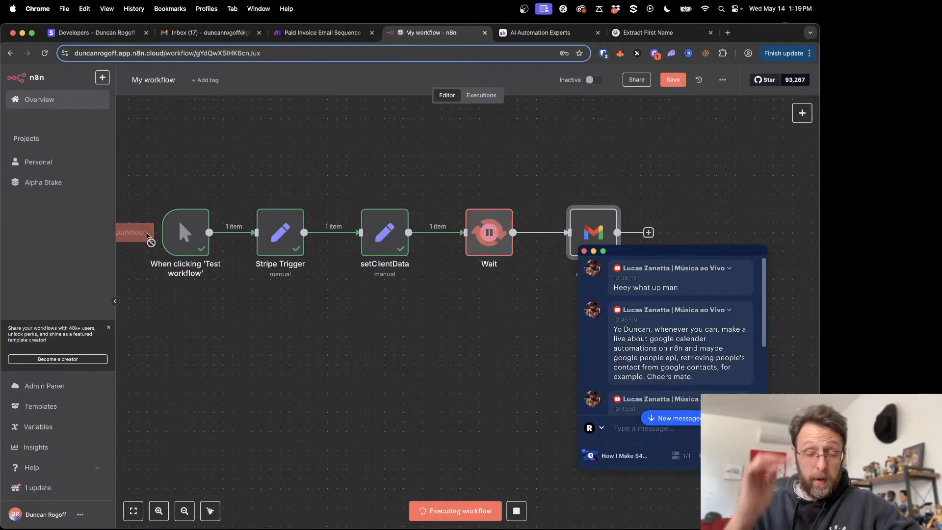
left_click_drag(688, 263, 511, 298)
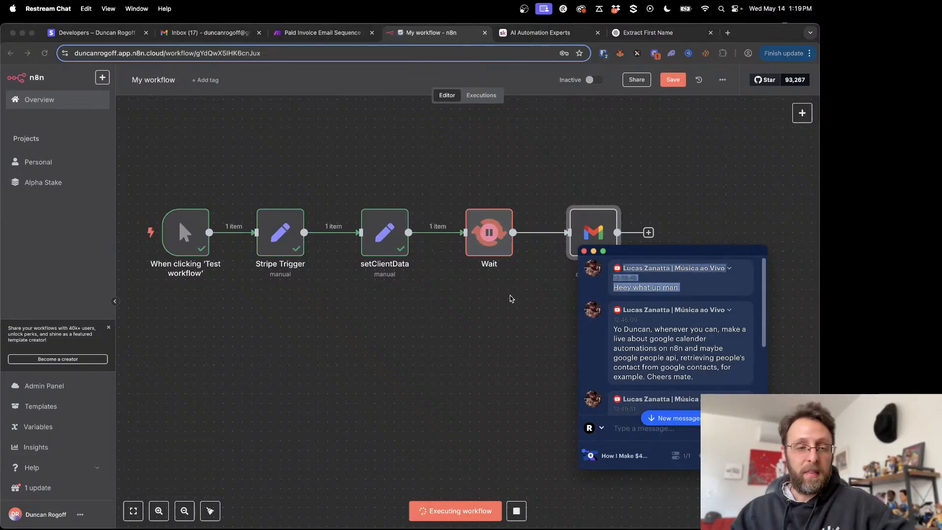
left_click_drag(687, 262, 107, 180)
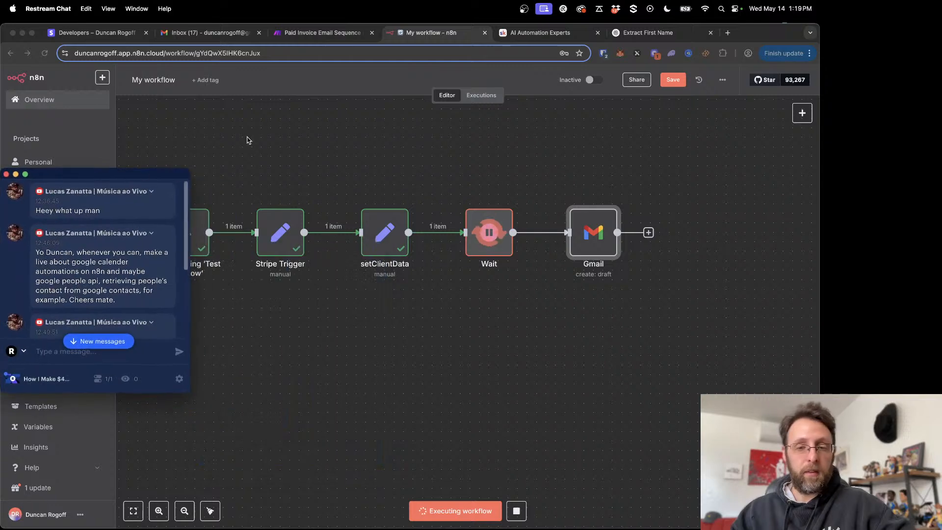
- Reopen the Gmail node's message expression and review the first-name mapping, the HTML line breaks and the rendered result
double_click(585, 244)
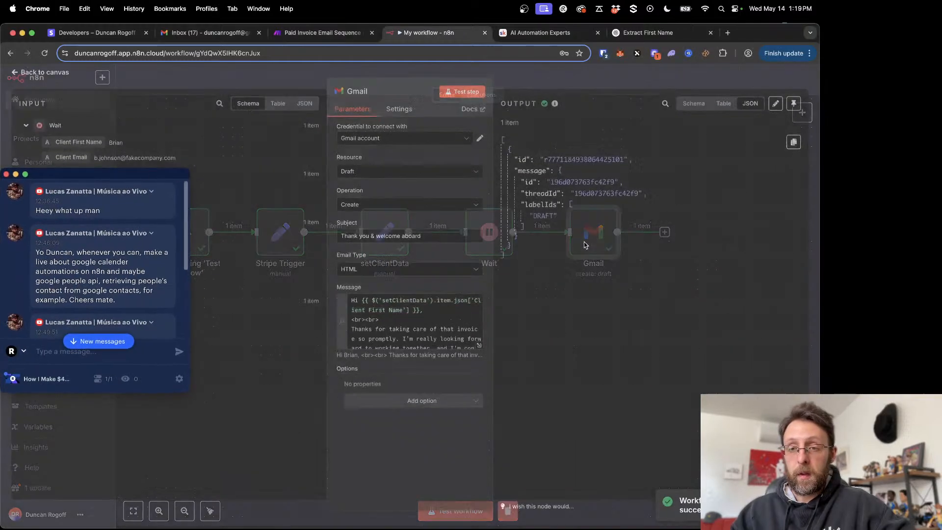
left_click(477, 348)
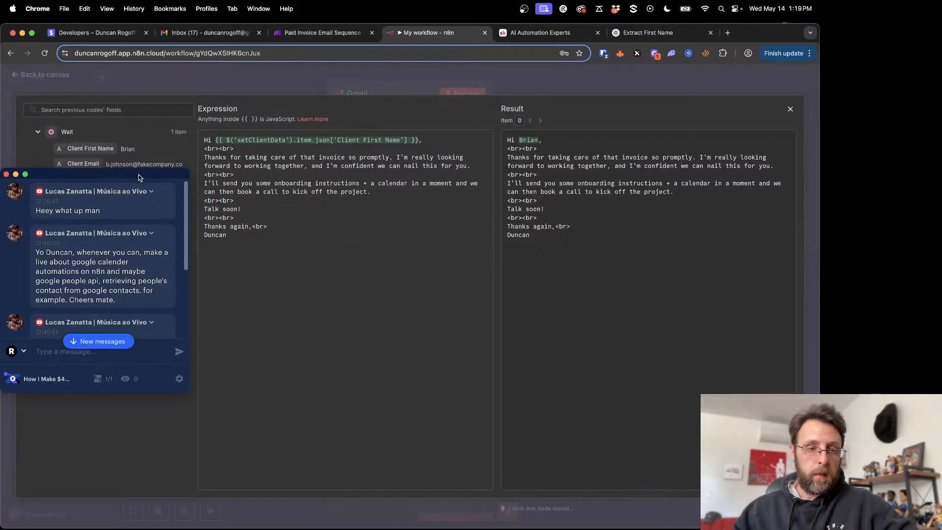
left_click_drag(138, 174, 727, 263)
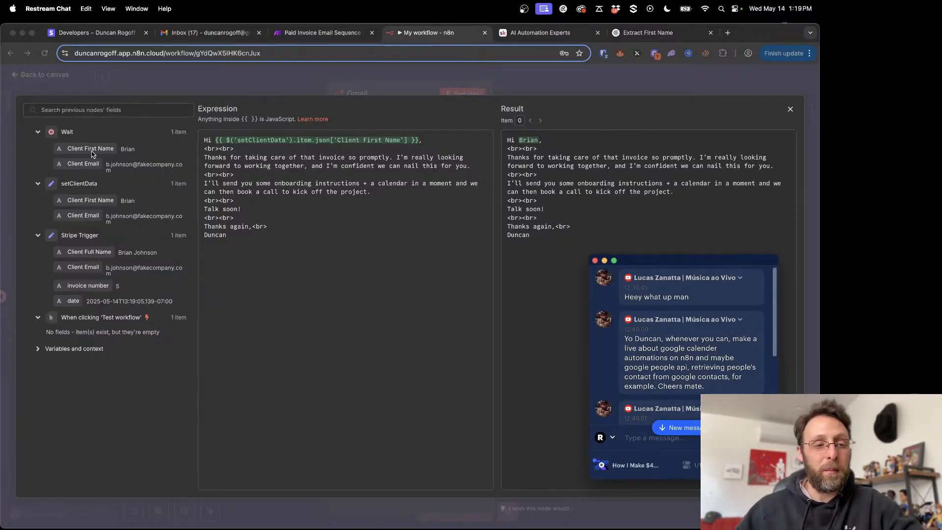
left_click(220, 142)
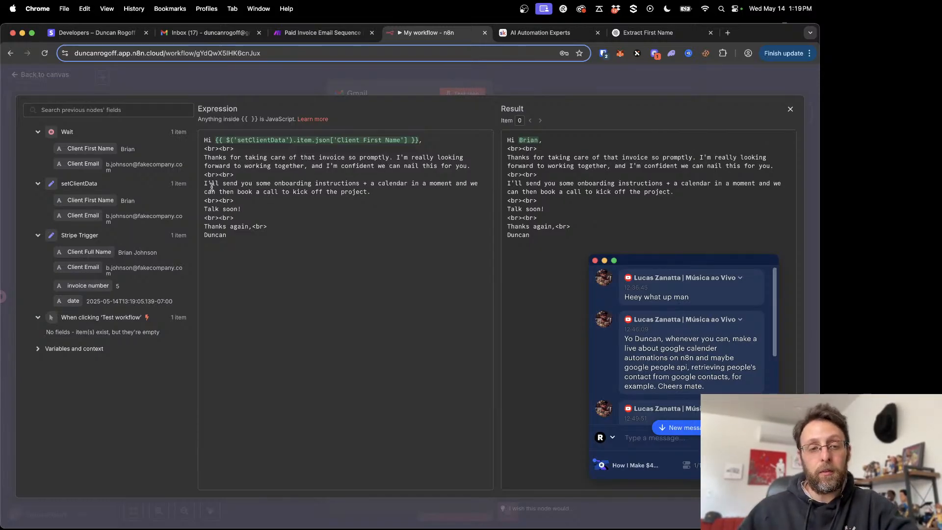
left_click_drag(243, 177, 207, 176)
left_click(341, 230)
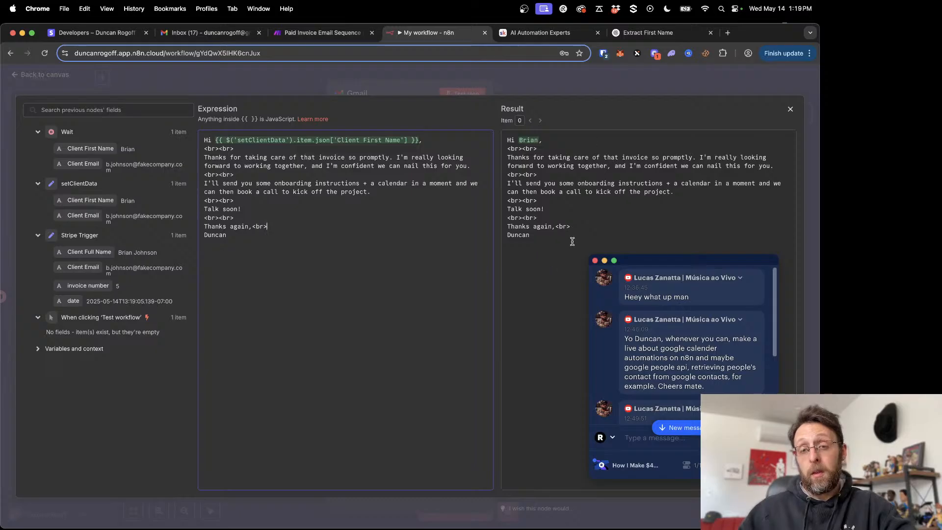
left_click(258, 78)
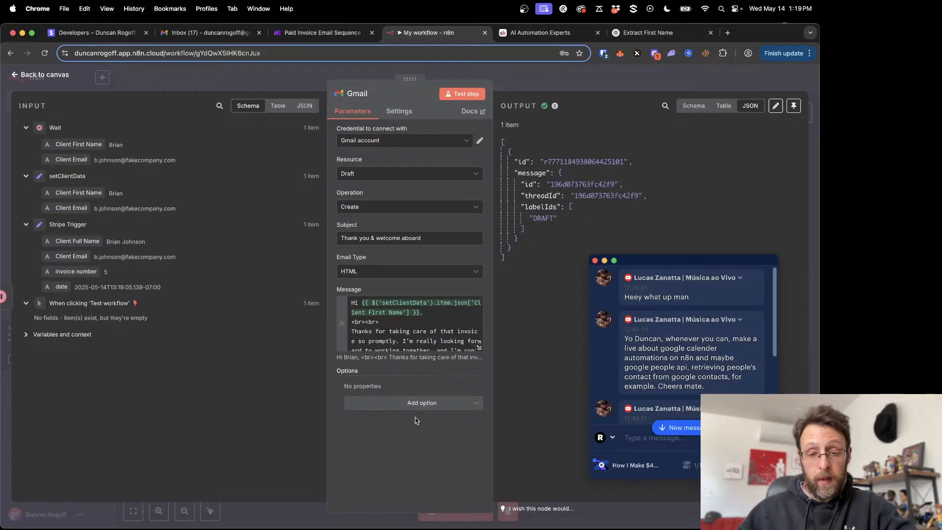
- Add the To Email option to the Gmail draft and map it to Client Email from setClientData
left_click(428, 404)
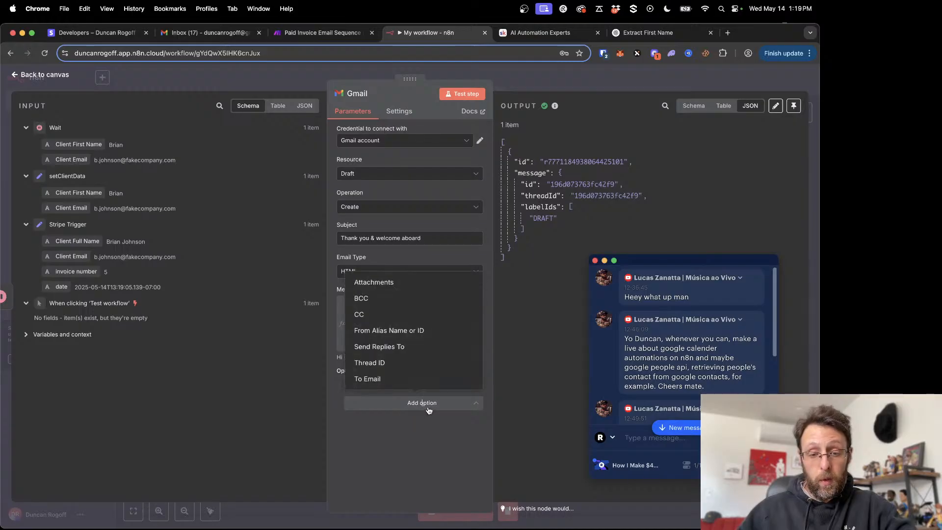
left_click(368, 379)
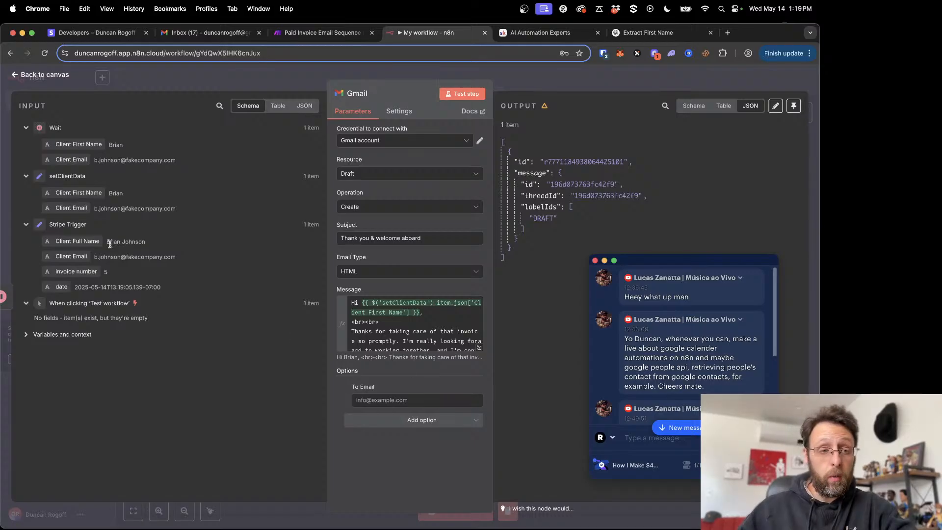
left_click_drag(74, 209, 373, 403)
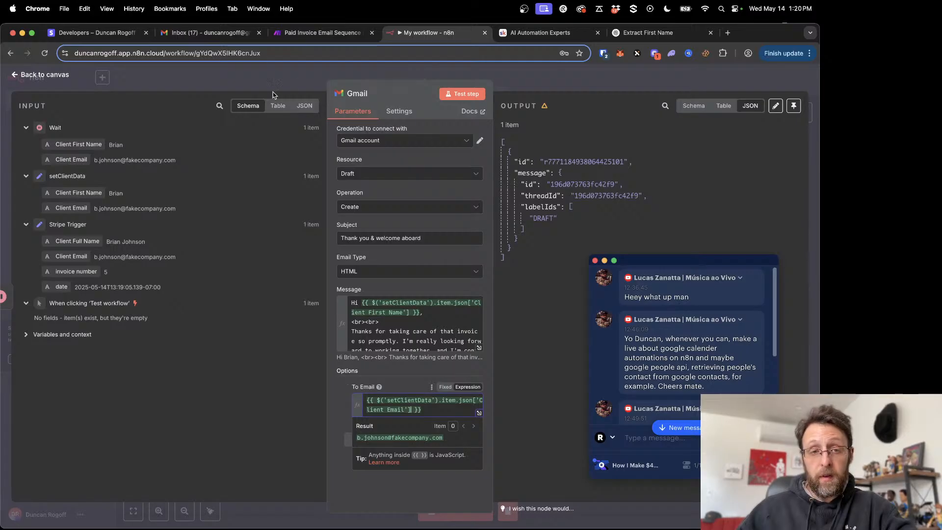
- Return to the canvas, save the workflow with the added recipient and rerun it from the manual trigger
left_click(283, 78)
left_click_drag(703, 267, 320, 302)
left_click(674, 114)
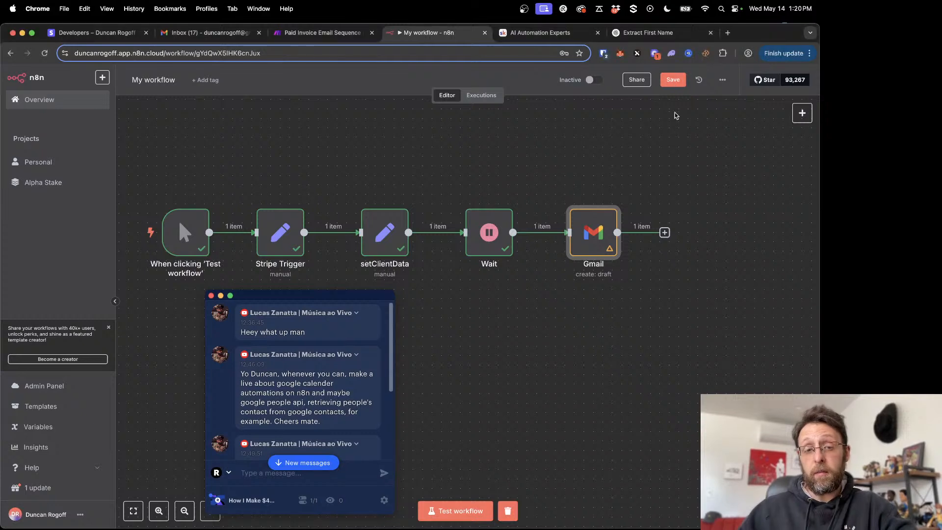
scroll(670, 176, "down", 3)
scroll(670, 176, "left", 2)
left_click(674, 81)
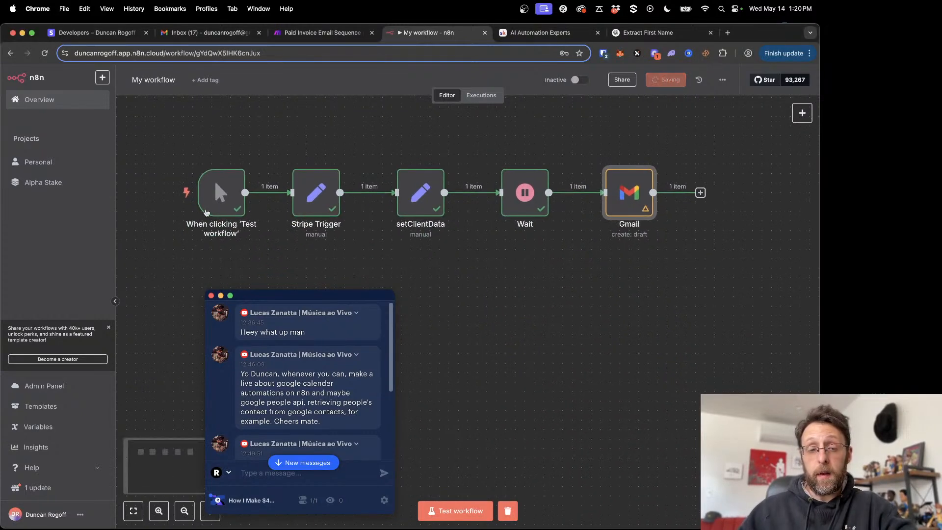
left_click(173, 194)
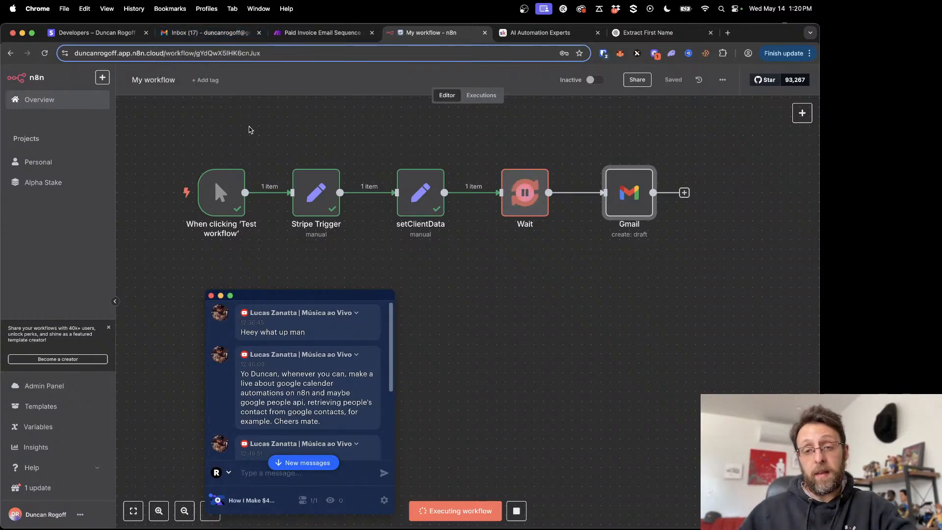
- Switch to Gmail and open both "Thank you & welcome aboard" drafts to compare them
left_click(209, 32)
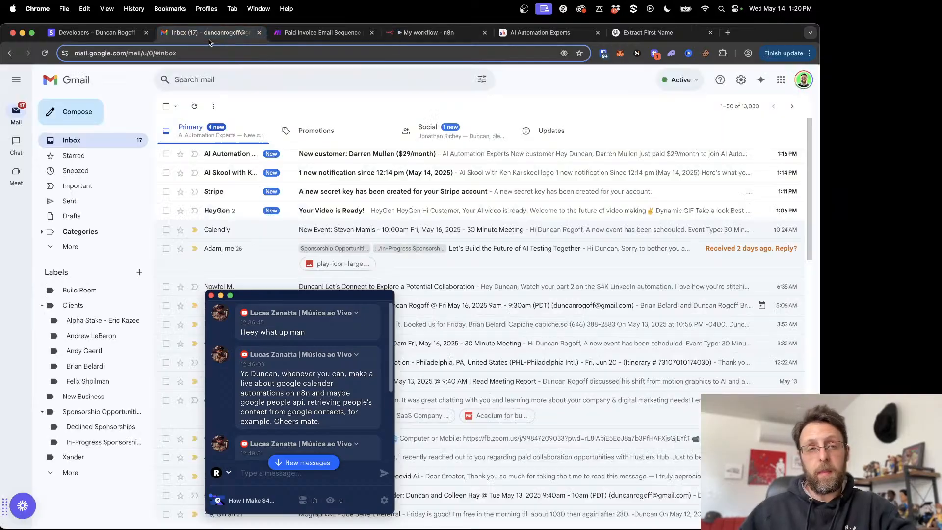
left_click(80, 217)
left_click_drag(311, 293, 588, 271)
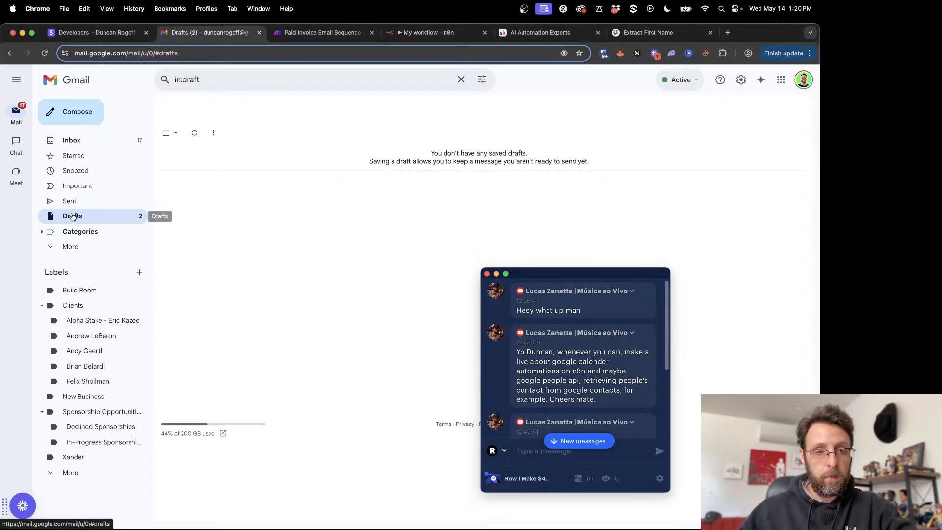
left_click(91, 221)
left_click(343, 155)
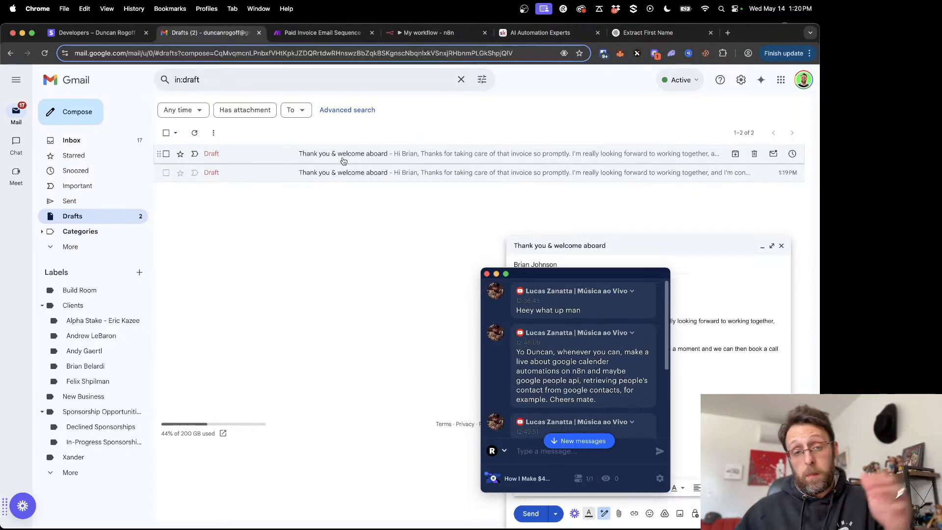
left_click(570, 276)
left_click_drag(571, 276, 183, 266)
left_click(343, 173)
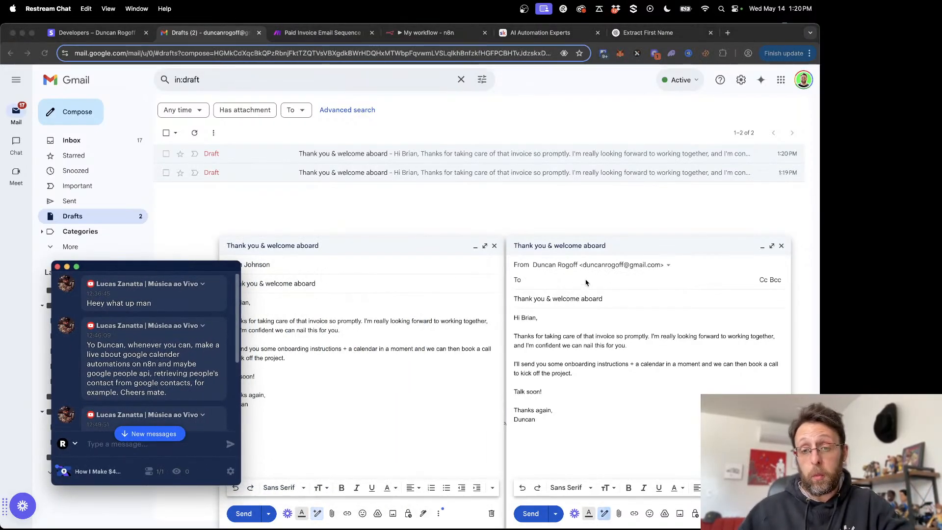
- Close the draft with the empty recipient field and check the remaining draft's recipient contact details
left_click(622, 229)
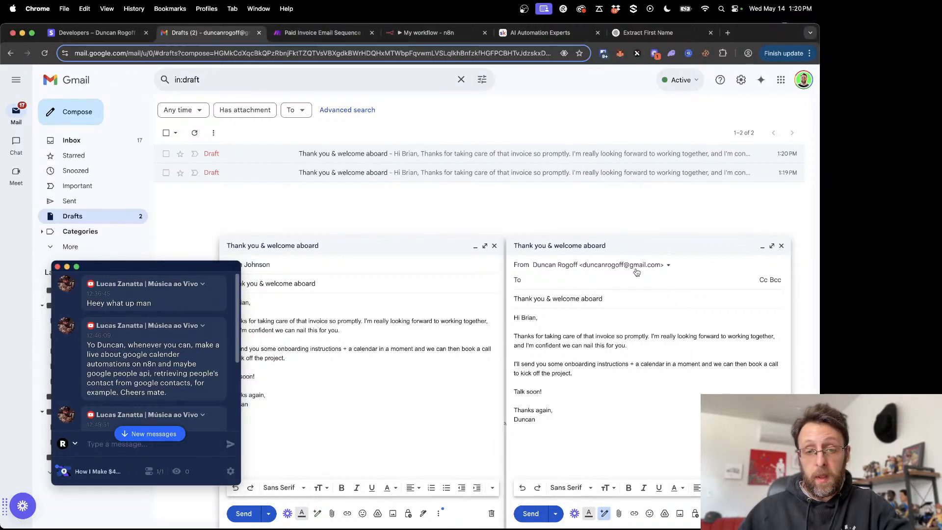
left_click(781, 245)
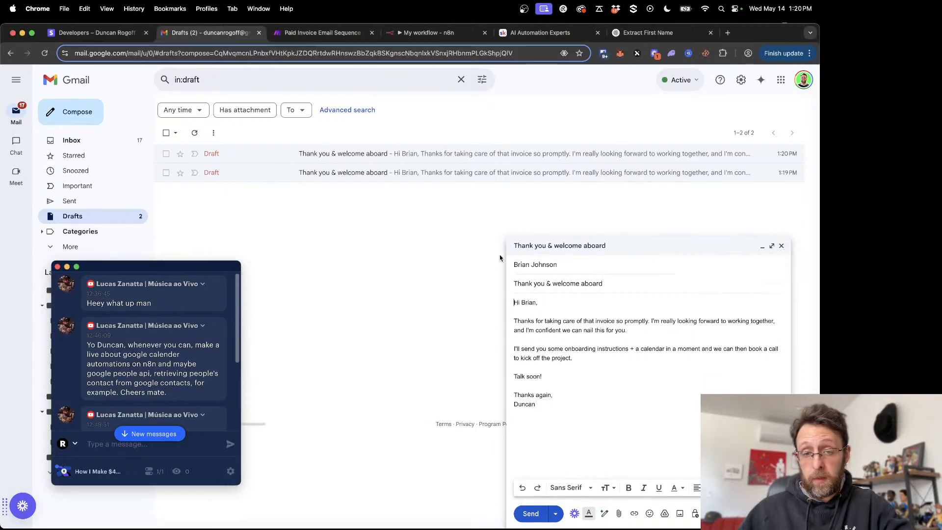
left_click(569, 264)
mouse_move(562, 282)
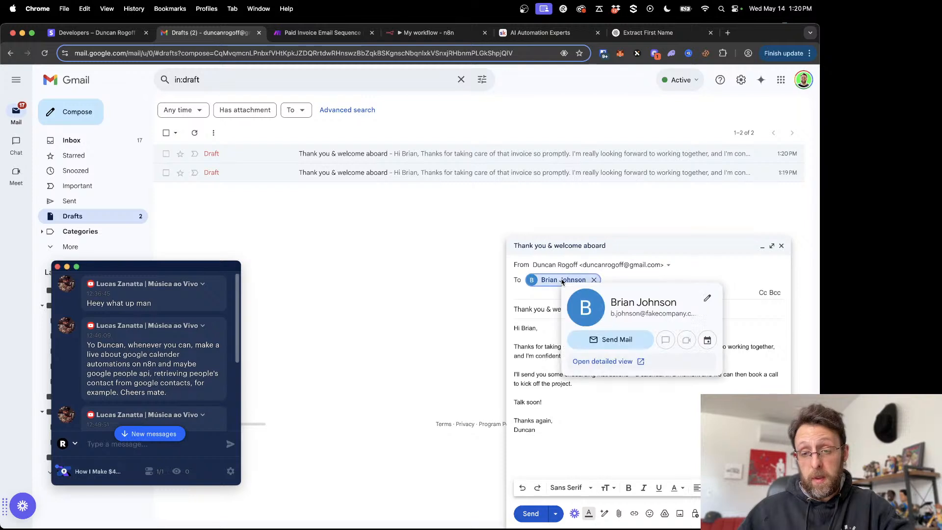
left_click(639, 446)
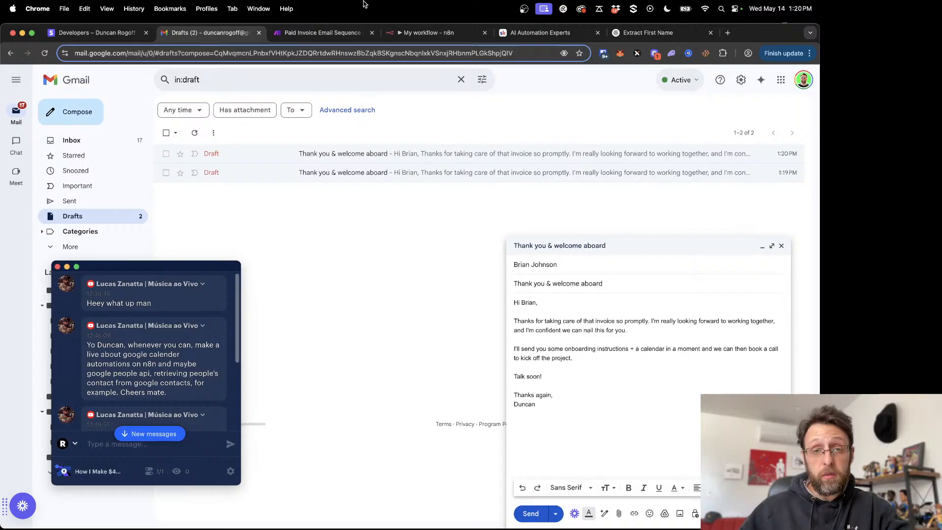
- Review the remaining branch of Make's Paid Invoice Email Sequence with the thank-you email settings closed, and return to the n8n workflow
left_click(418, 34)
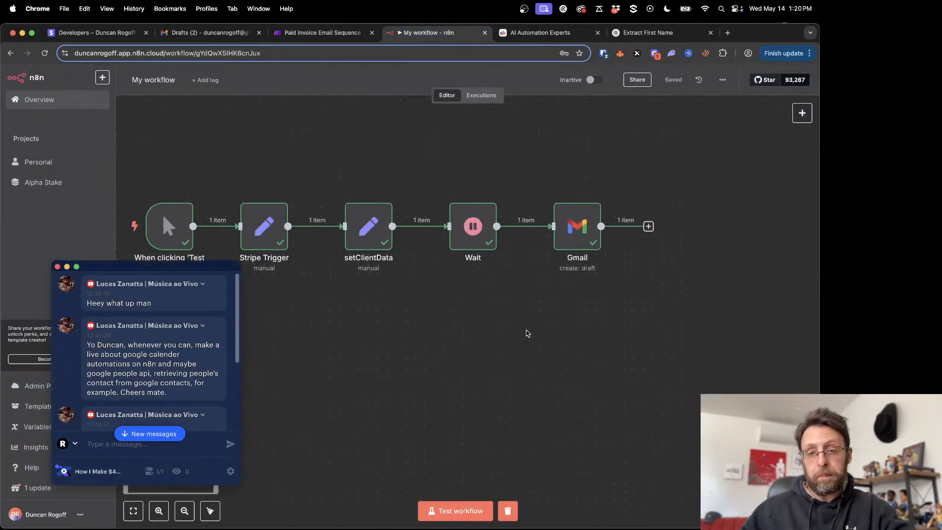
left_click(302, 33)
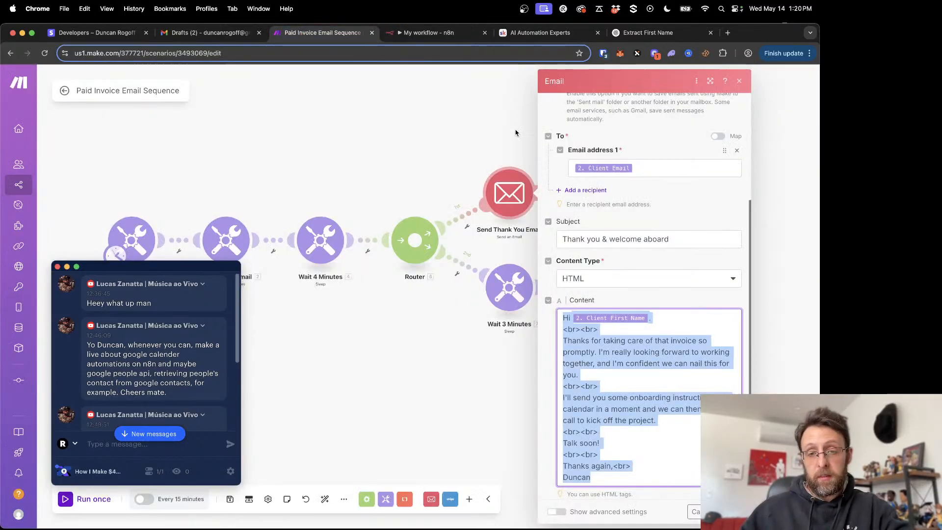
left_click(741, 82)
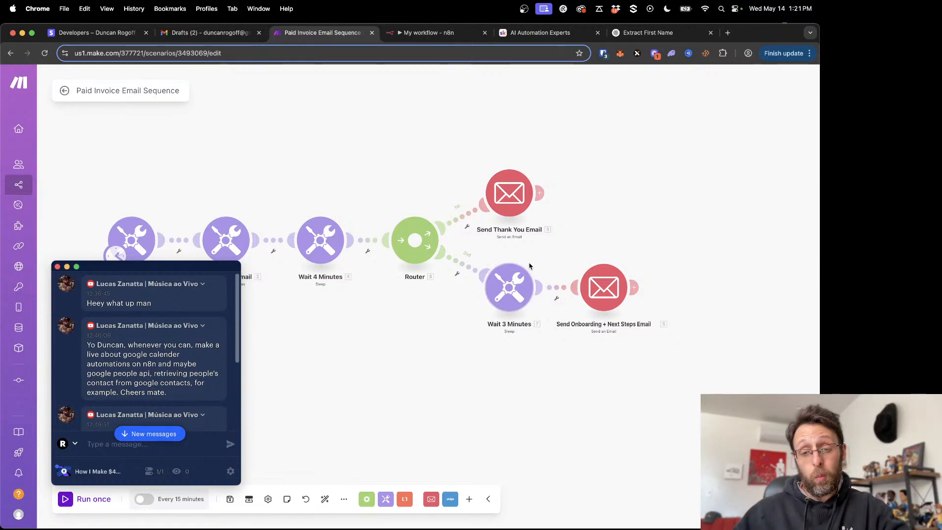
left_click(432, 33)
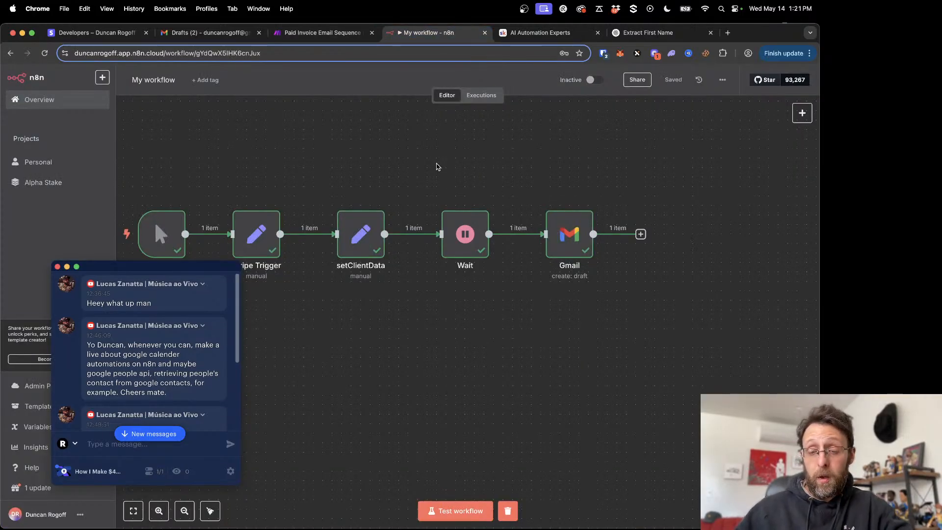
- Duplicate the Wait and Gmail nodes together and place the copies after the existing Gmail node
left_click_drag(607, 271, 693, 325)
key("cmd+c")
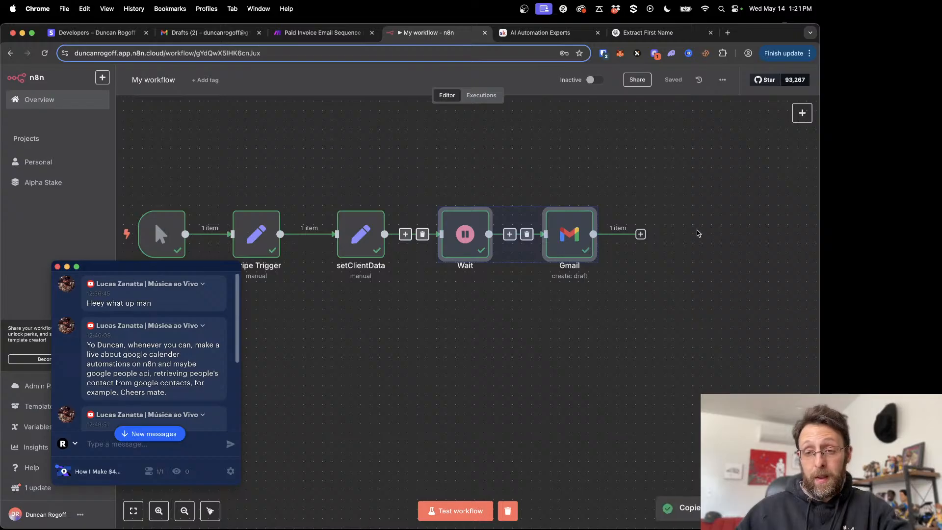
key("cmd+v")
scroll(715, 326, "right", 3)
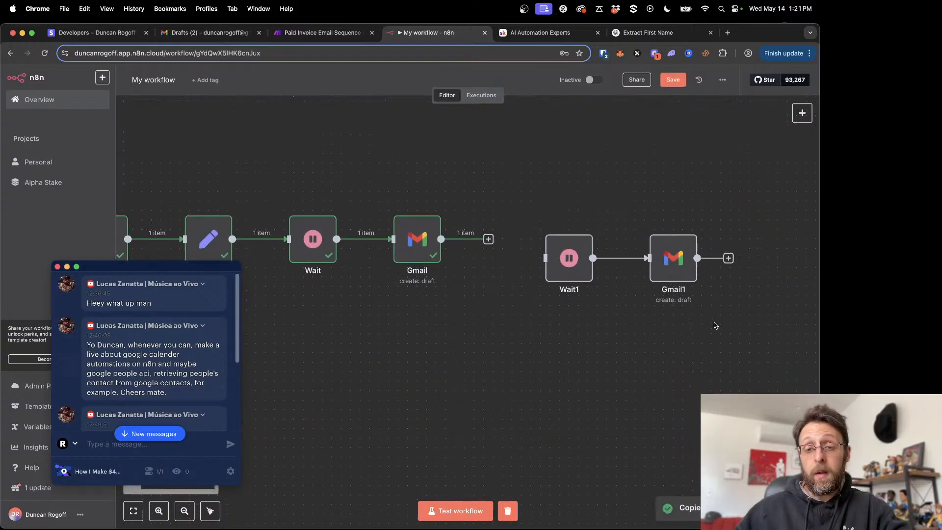
left_click_drag(564, 259, 547, 239)
left_click_drag(670, 259, 642, 231)
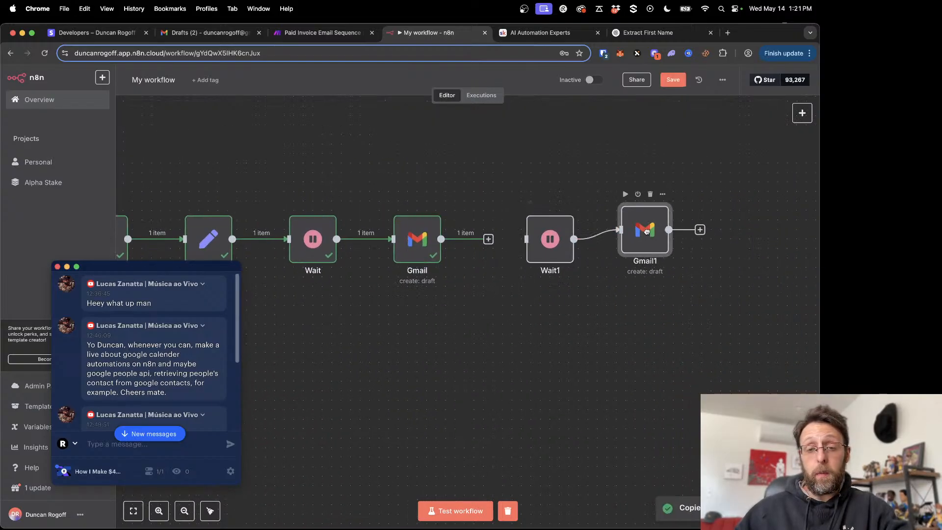
- Check the duplicated Wait1 node's settings, connect Gmail to Wait1, and align Gmail1 in the same row
double_click(543, 243)
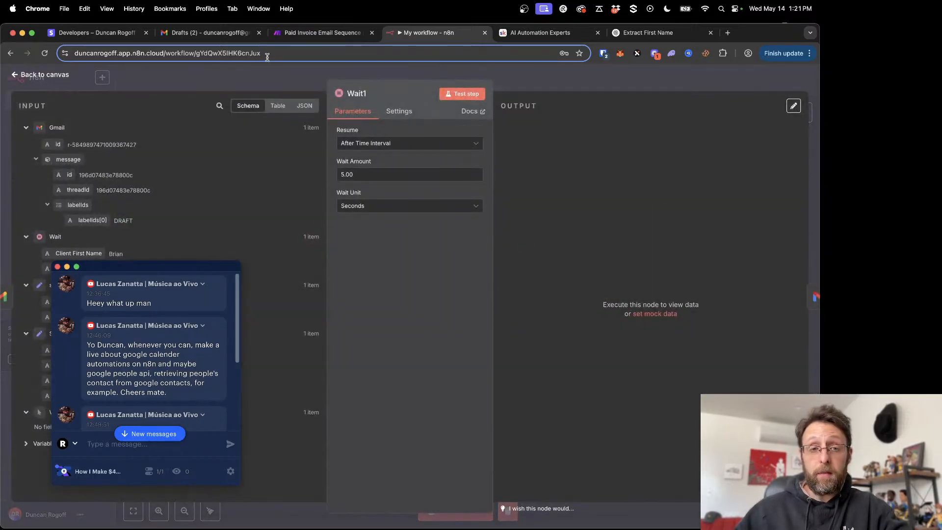
key("Escape")
mouse_move(634, 240)
left_mouse_down()
mouse_move(634, 231)
mouse_move(638, 243)
left_mouse_up()
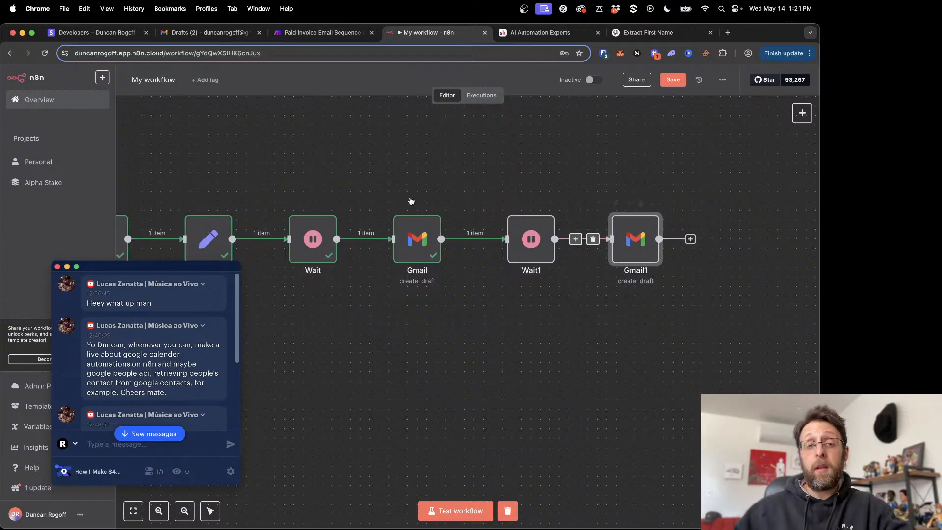
scroll(374, 193, "left", 2)
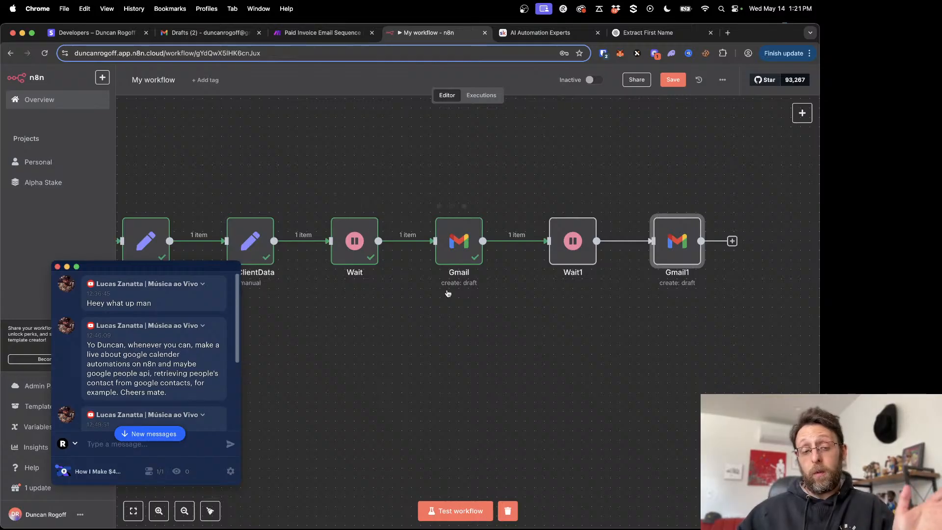
scroll(198, 400, "down", 5)
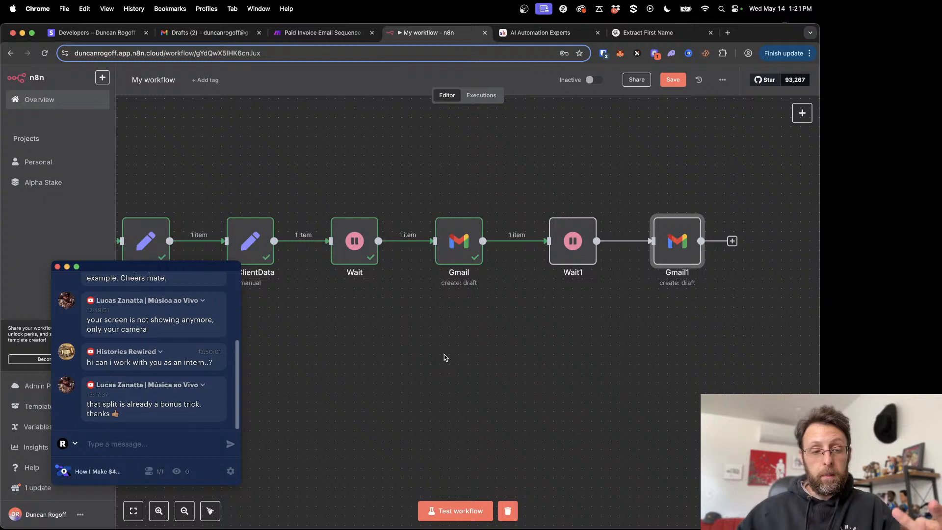
mouse_move(682, 288)
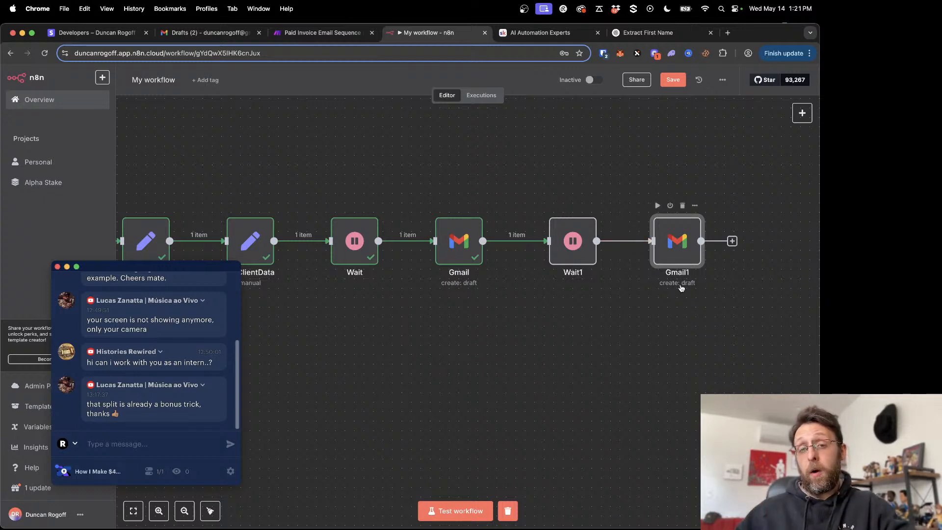
- Copy the subject "Next steps" from Make's Send Onboarding + Next Steps Email module into the Gmail1 node's subject
left_click(328, 33)
left_click(602, 287)
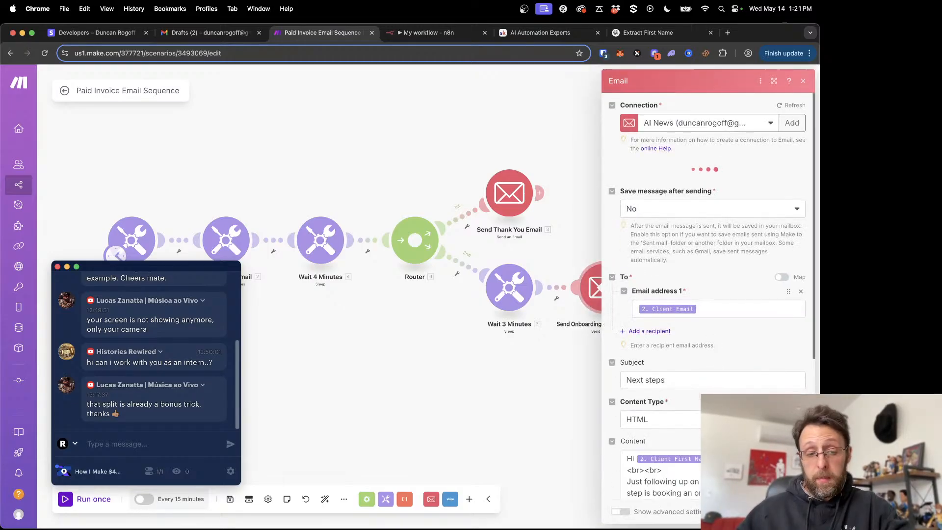
scroll(684, 374, "down", 3)
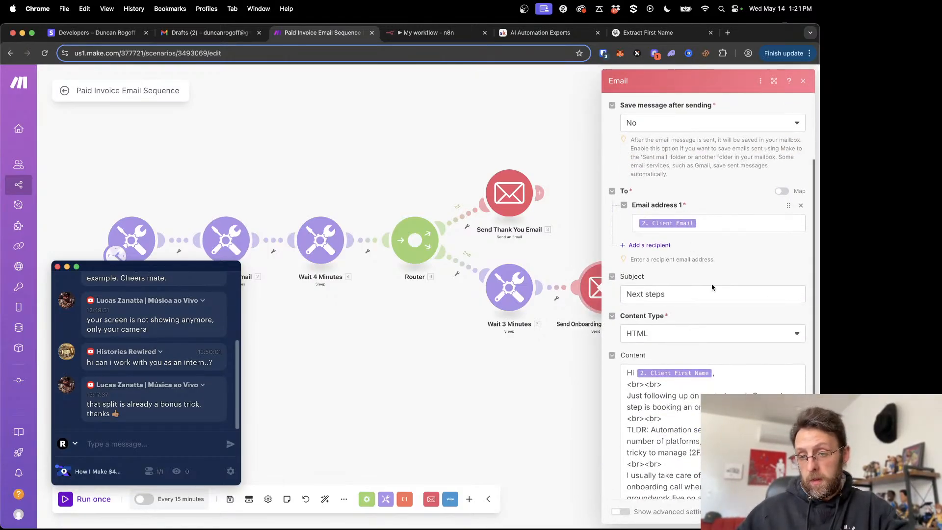
scroll(653, 238, "down", 3)
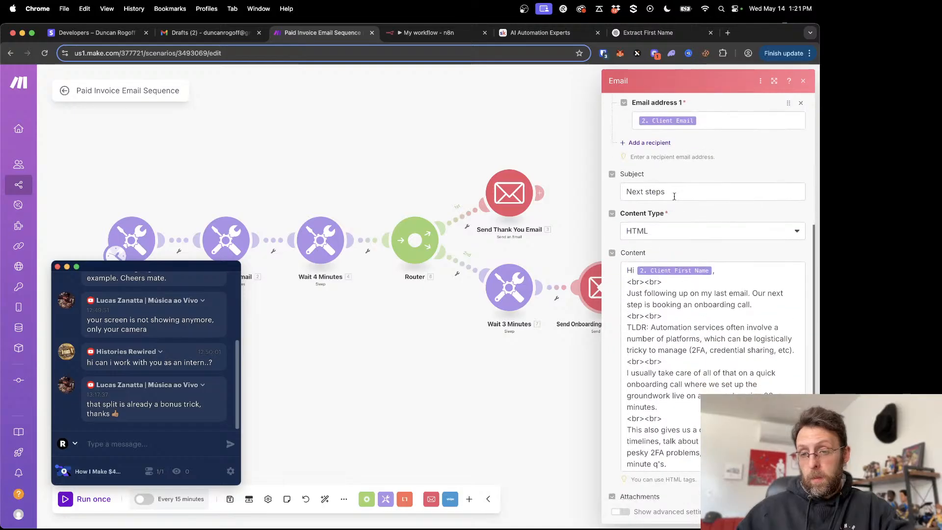
left_click(689, 193)
left_click_drag(689, 192, 610, 196)
left_click(427, 32)
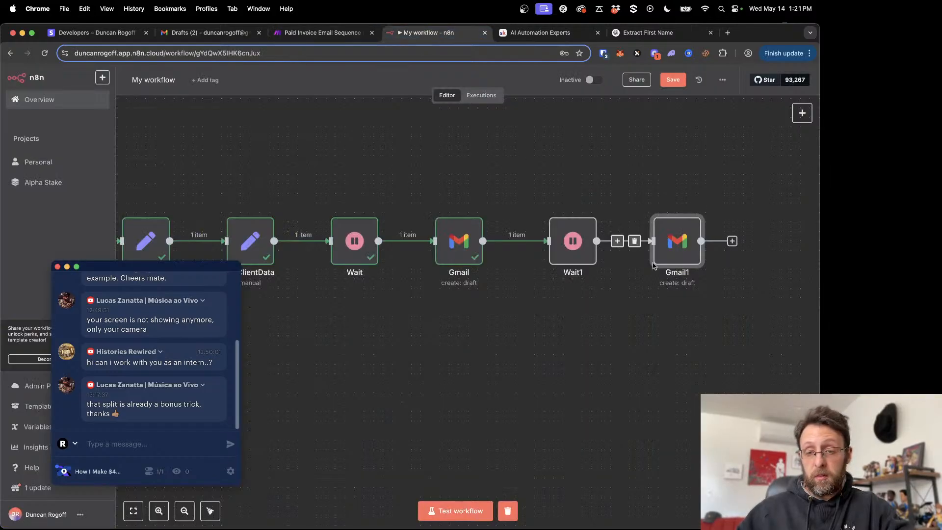
double_click(675, 257)
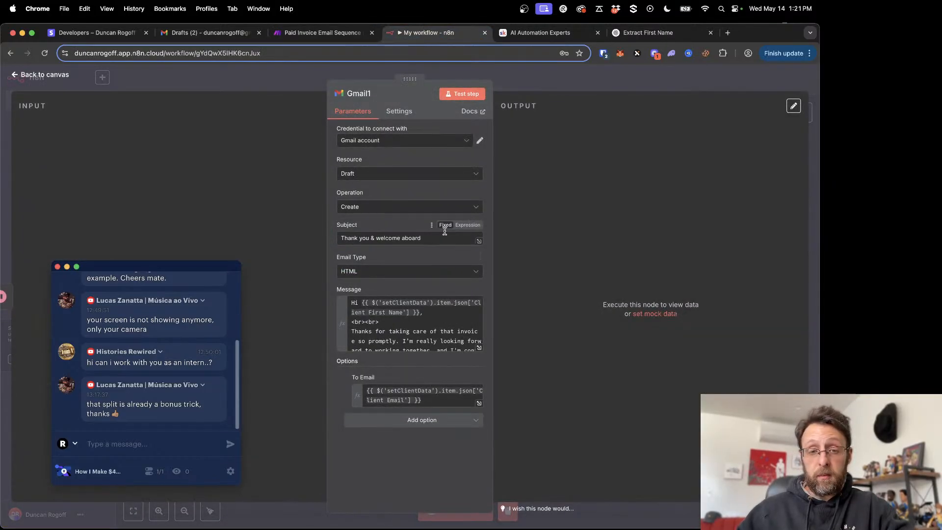
triple_click(444, 235)
key("cmd+v")
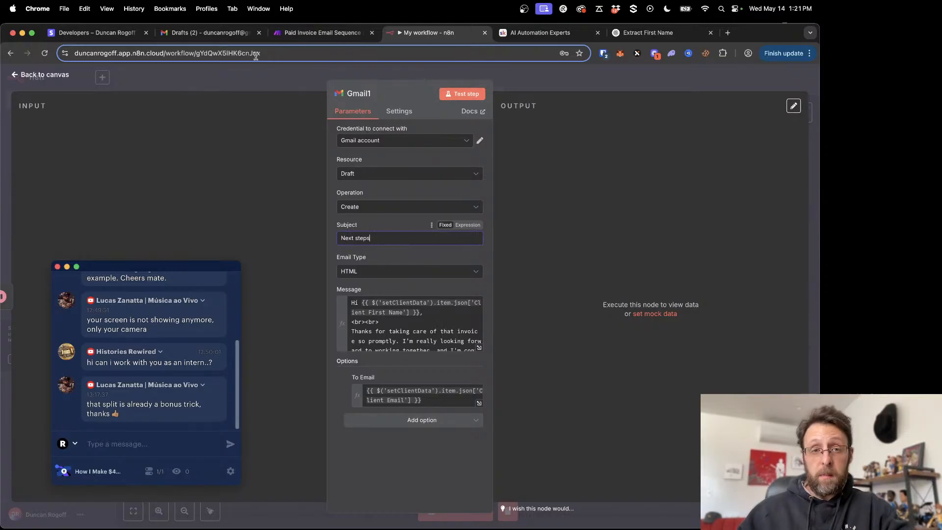
- Replace the Gmail1 message with the full HTML content of Make's onboarding and next steps email
left_click(301, 32)
left_click(683, 381)
key("super+a")
key("super+c")
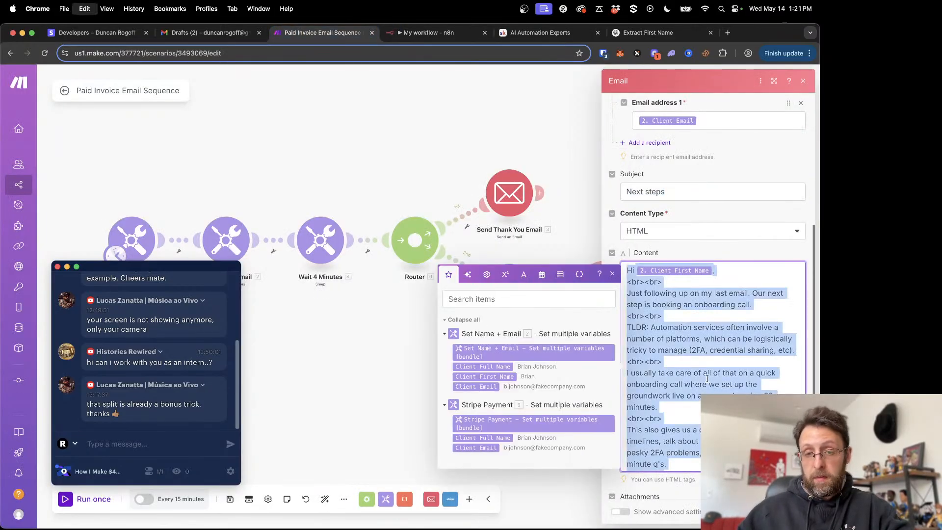
left_click(411, 31)
left_click(456, 331)
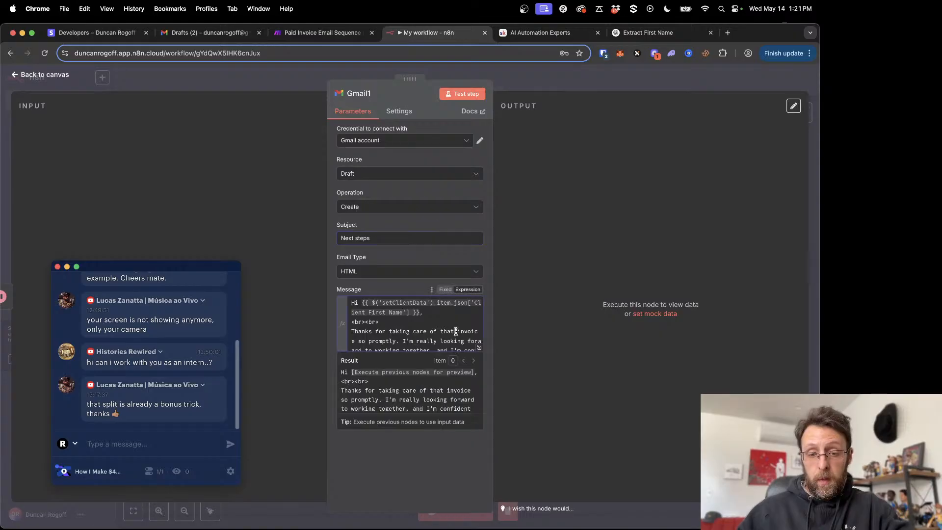
key("super+a")
key("super+v")
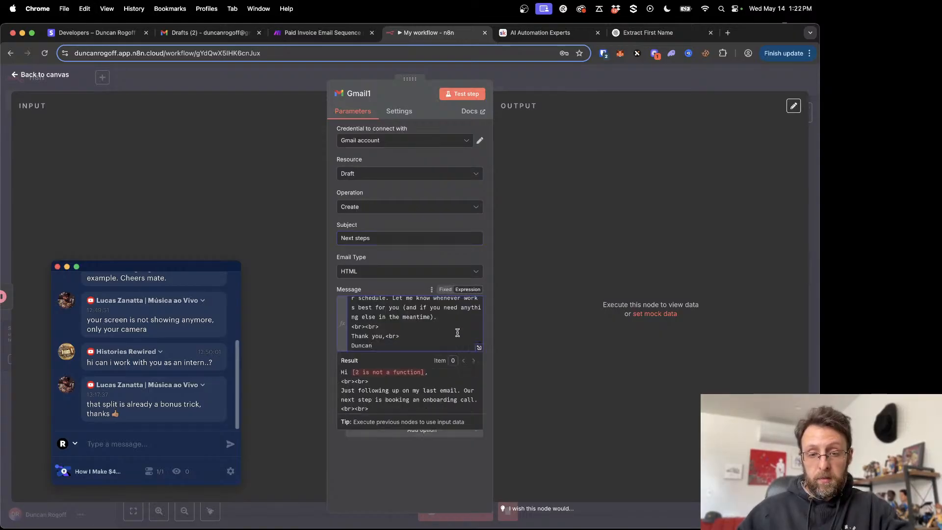
- In Gmail1's expanded message expression, replace Make's first-name placeholder after "Hi" with Client First Name from setClientData
left_click(477, 348)
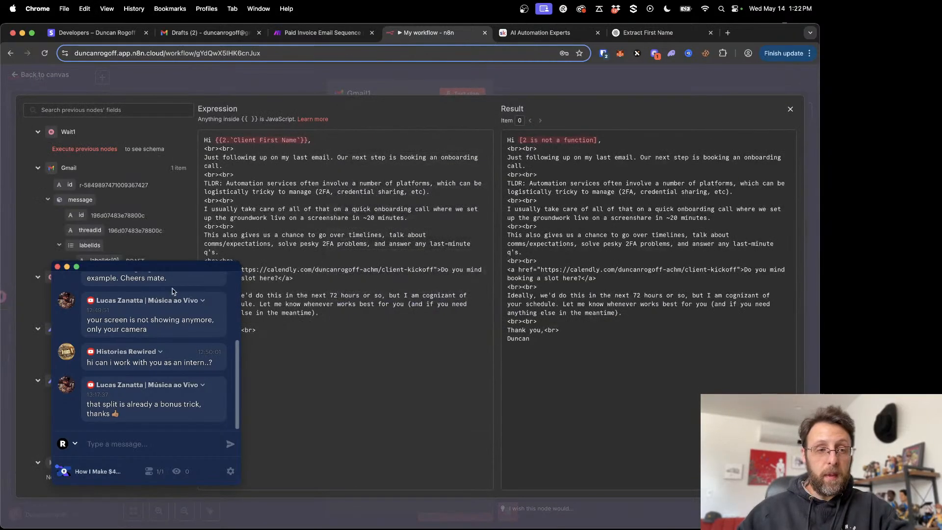
left_click_drag(154, 267, 644, 300)
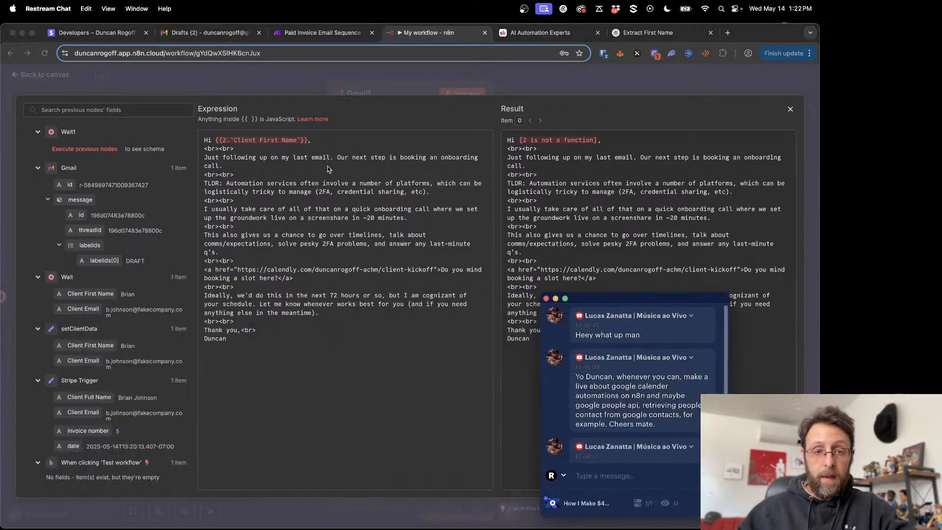
left_click(214, 140)
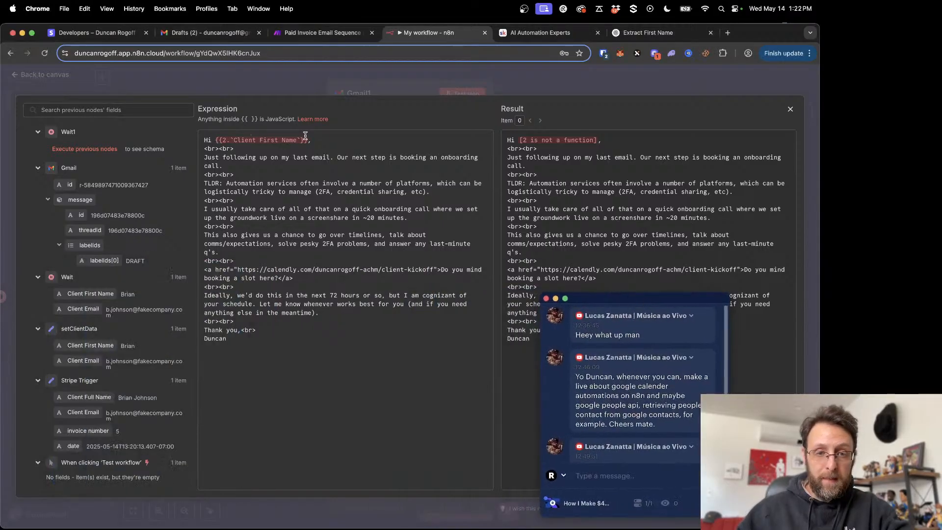
left_click_drag(292, 140, 215, 140)
key("BackSpace")
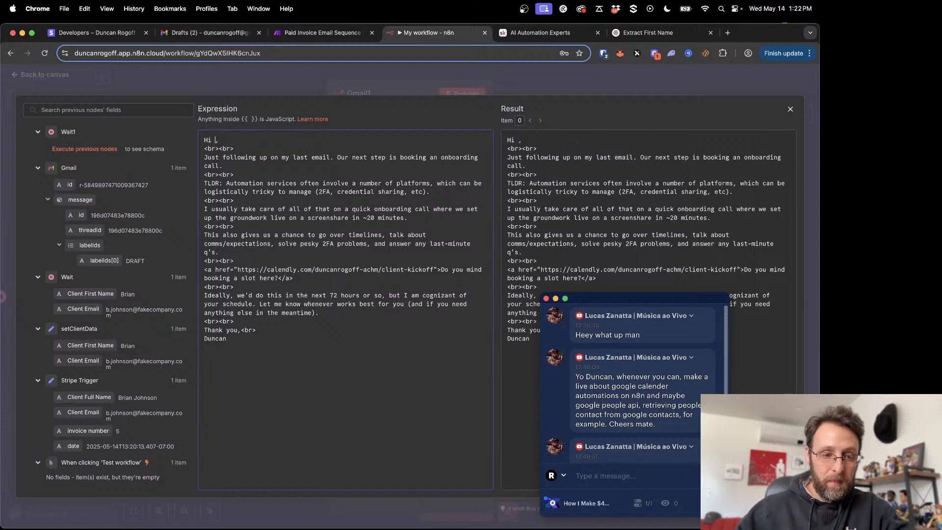
left_click_drag(73, 345, 215, 141)
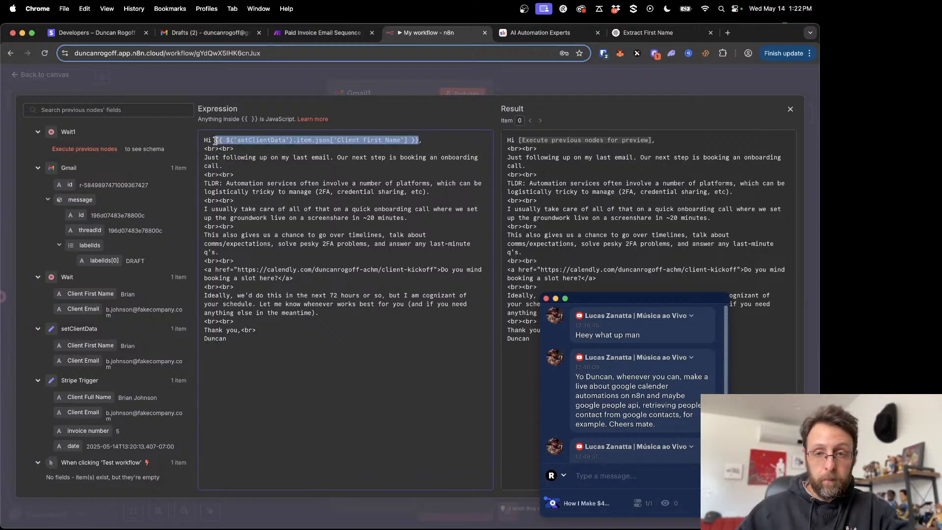
left_click(358, 387)
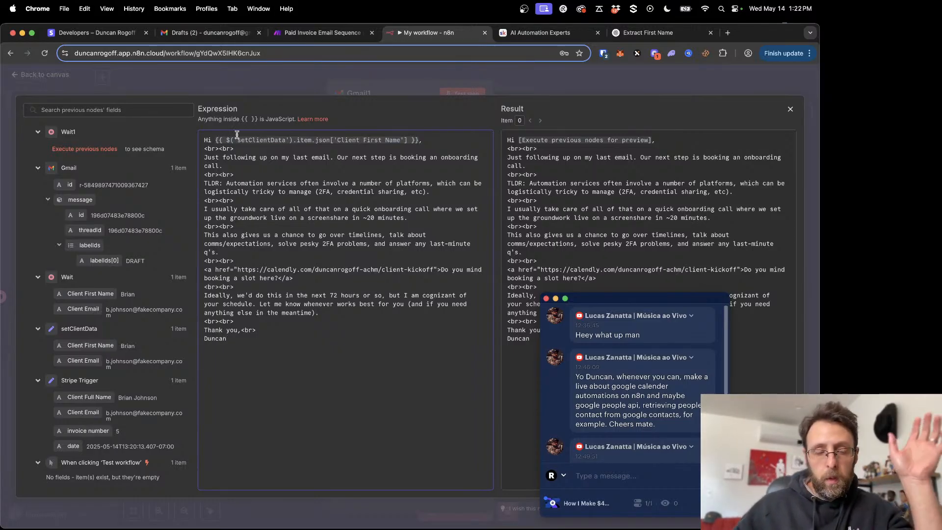
- Review the opening follow-up lines and the TLDR paragraph on platform logistics in Gmail1's expanded message expression
left_click_drag(211, 157, 446, 158)
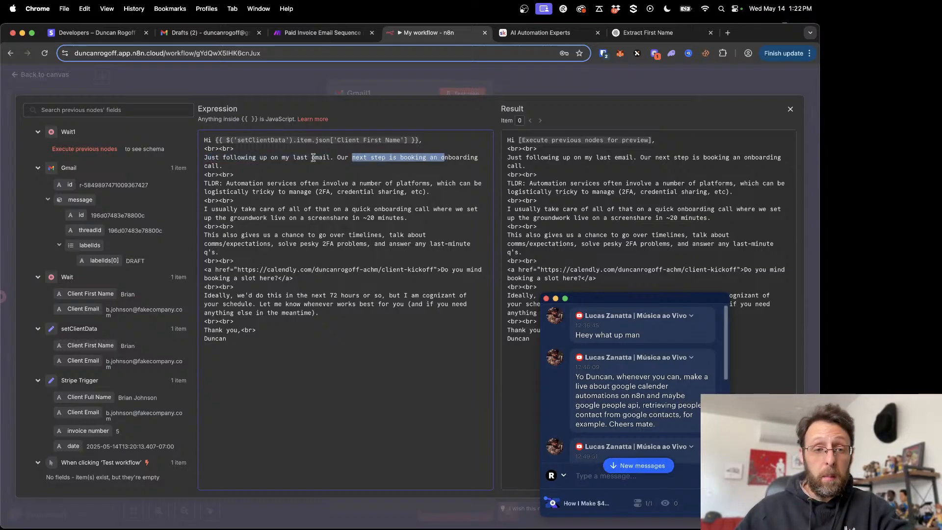
left_click_drag(219, 158, 294, 158)
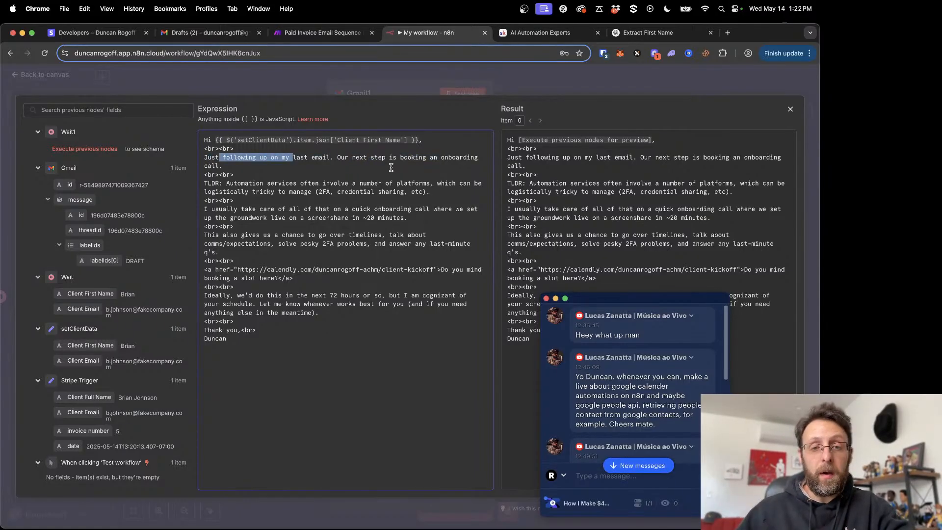
left_click(295, 168)
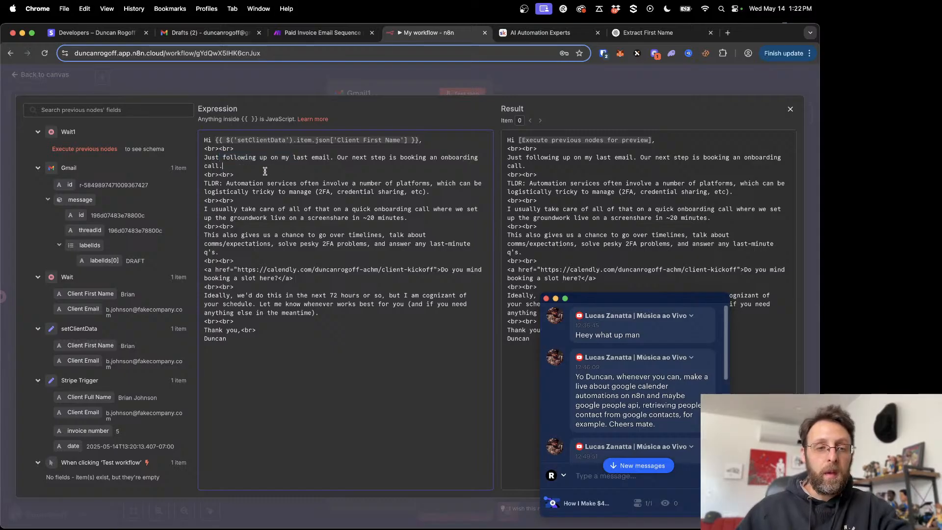
left_click_drag(261, 181, 351, 184)
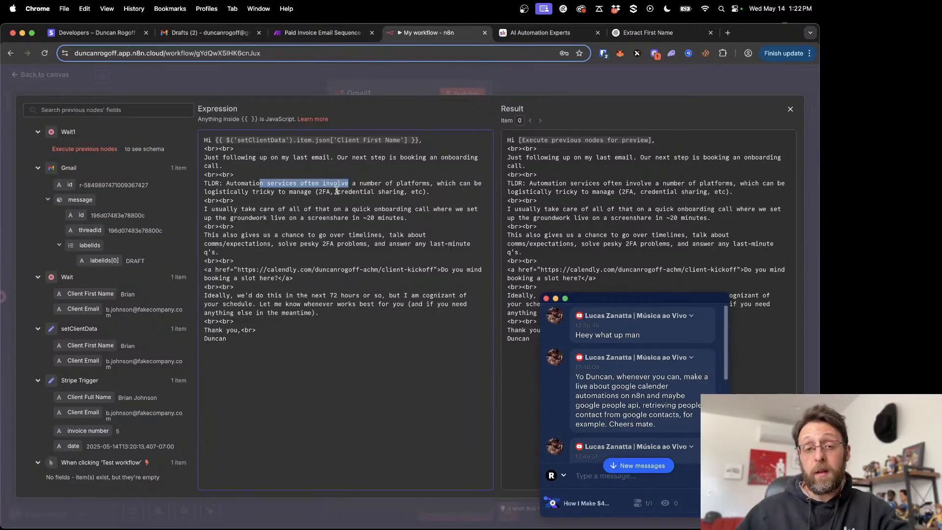
left_click_drag(337, 192, 373, 192)
left_click(355, 210)
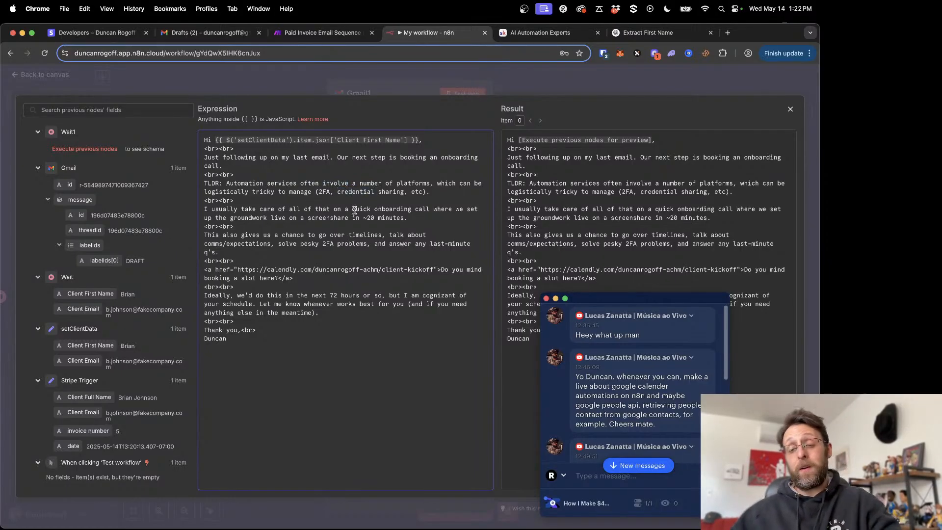
- Switch to Restream Chat, go to its newest messages, and move the chat window higher over the workflow editor
scroll(616, 381, "down", 10)
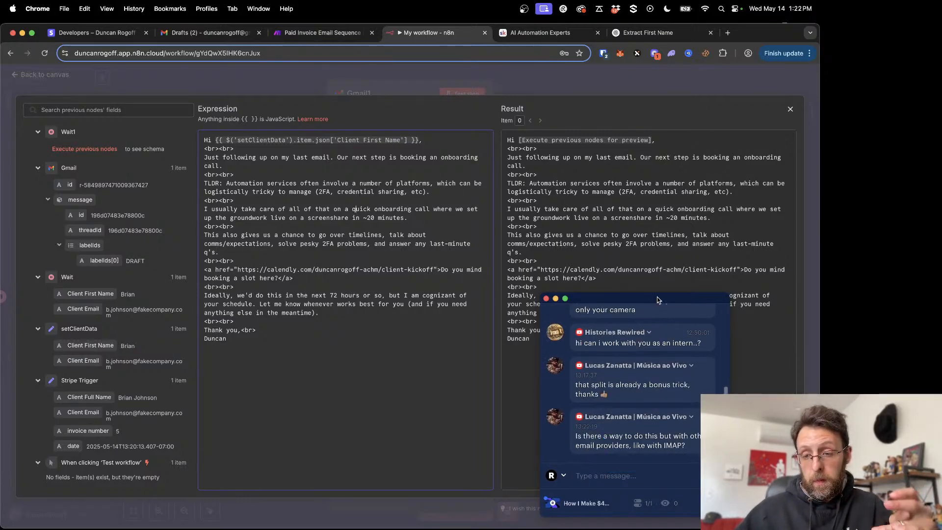
left_click_drag(657, 297, 654, 265)
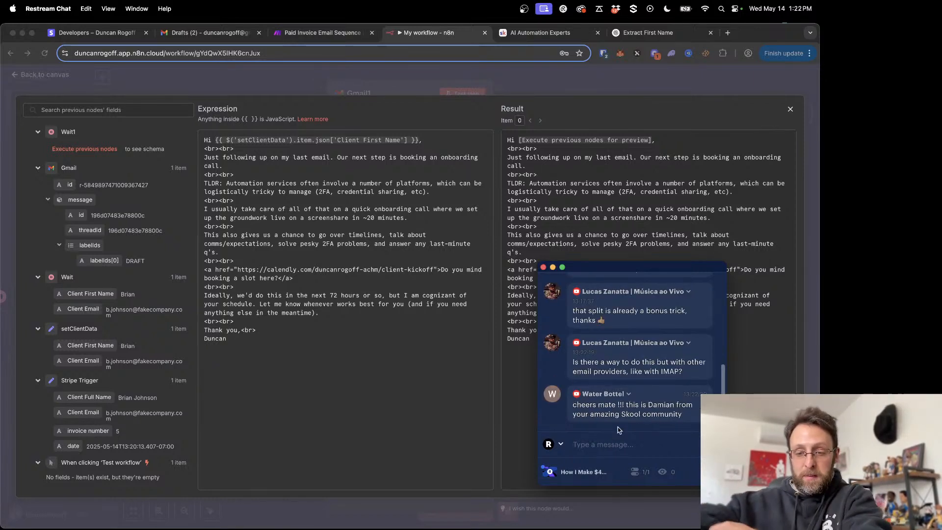
key("ctrl+Up")
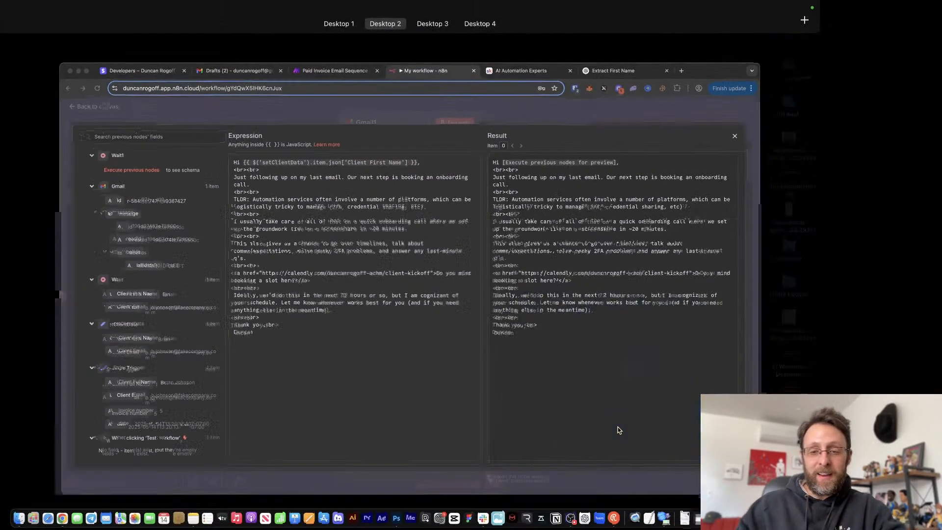
left_click(617, 431)
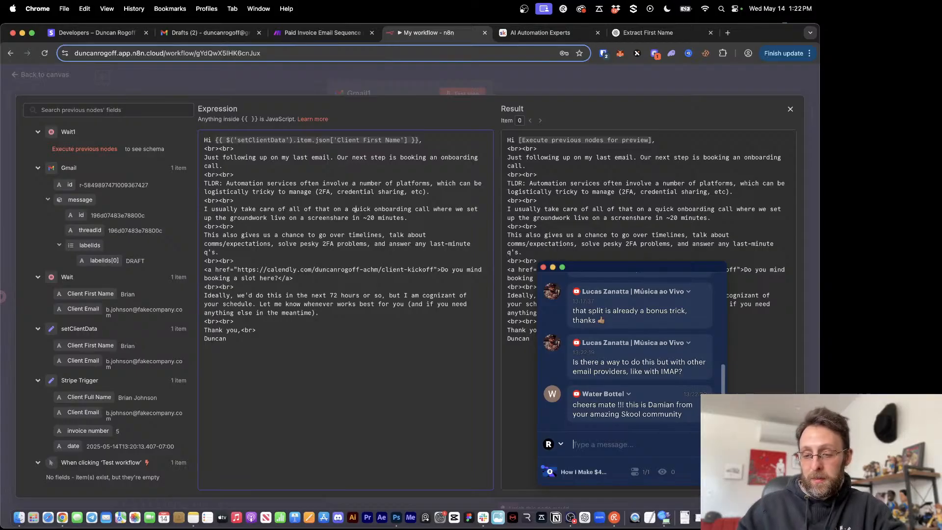
key("super+Tab")
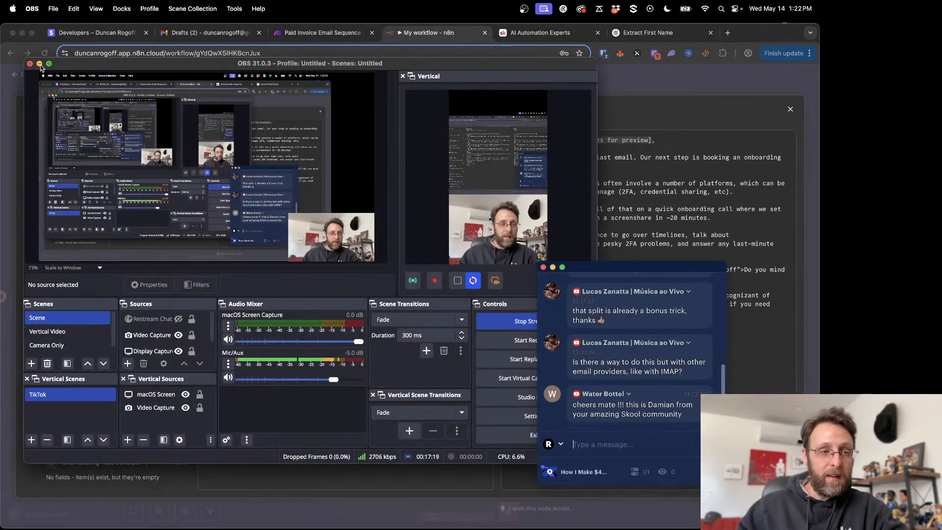
key("super+m")
left_click_drag(626, 273, 663, 262)
- Send the chat reply "yes you can do this with other servers using an http request. they may also have builtin modules depending"
type("yes yohu ca")
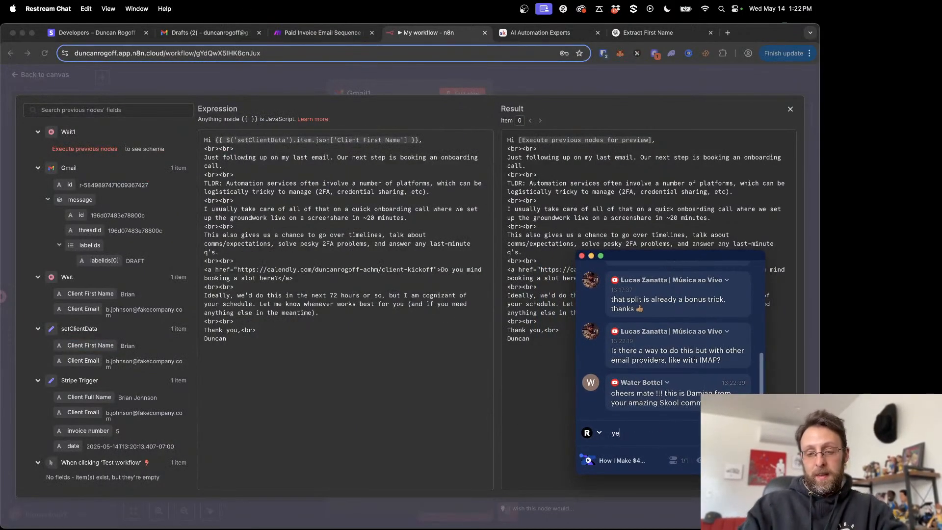
key("BackSpace")
key("BackSpace")
key("BackSpace")
key("BackSpace")
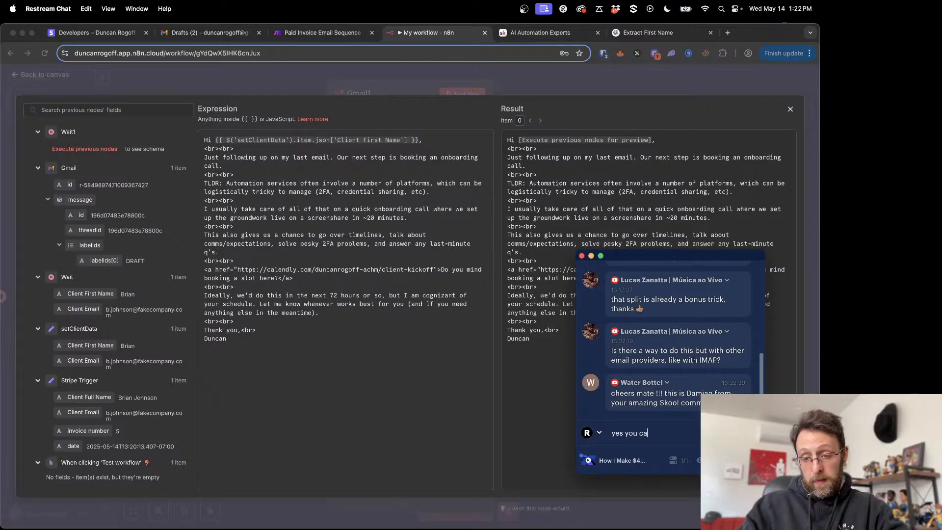
type("u can do this with other ser")
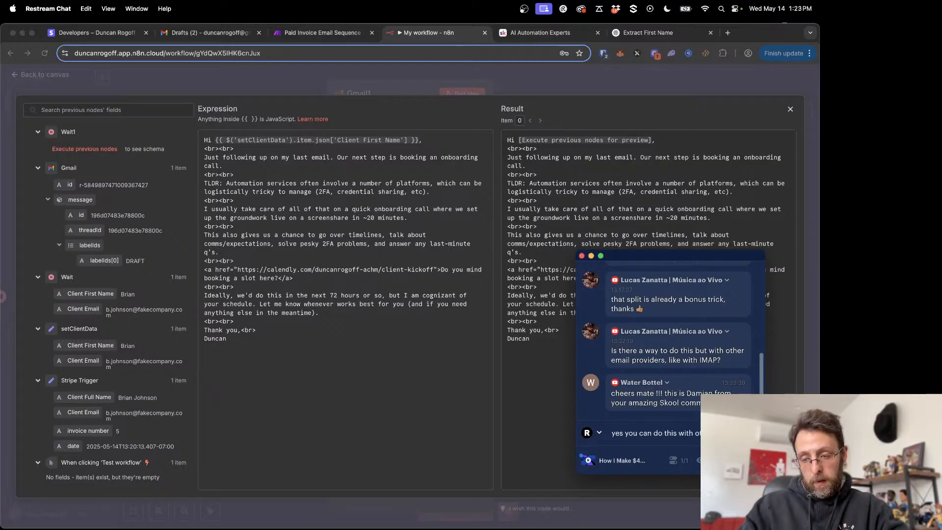
type("ve")
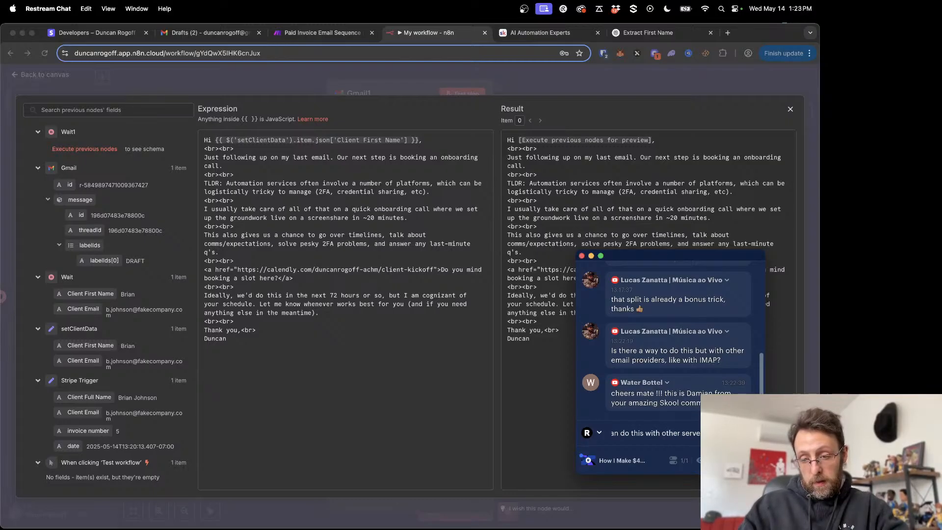
type("rs using an http r")
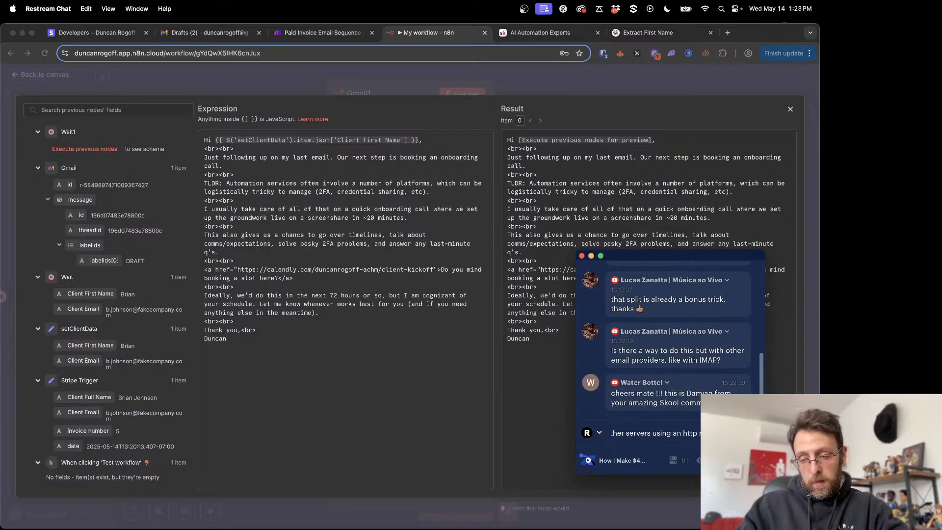
type("equest. they may also have bu")
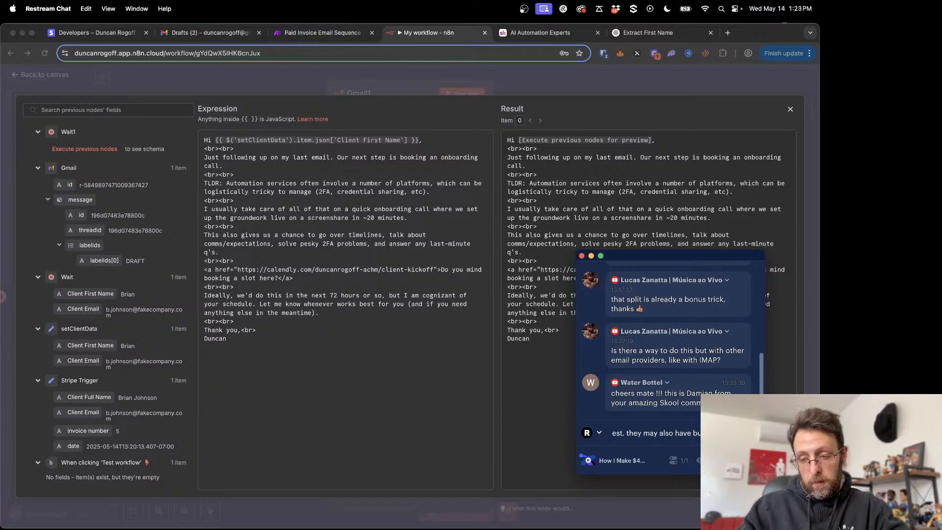
key("BackSpace")
type("lt")
key("BackSpace")
key("BackSpace")
type("iltin mo")
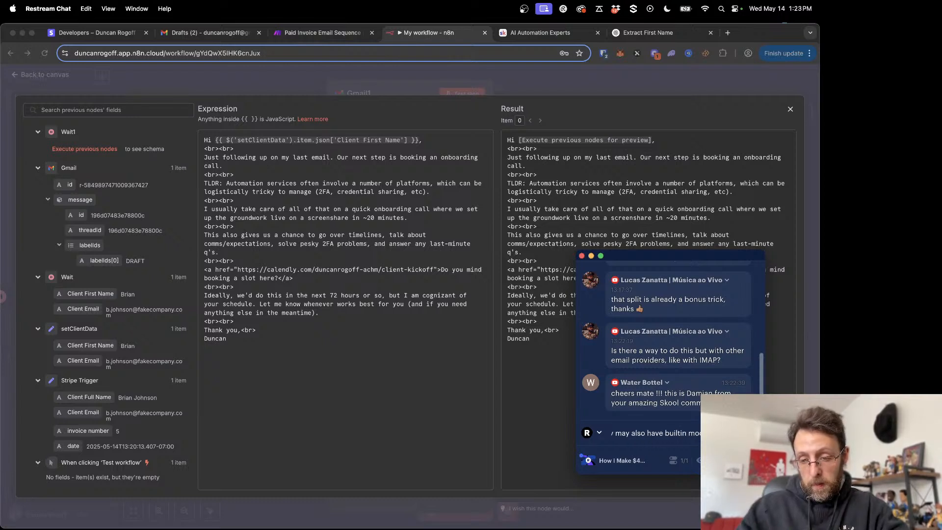
key("Return")
- Set the chat sender to the YouTube channel and resend a copy of the Restream.io reply from that account
left_click(600, 433)
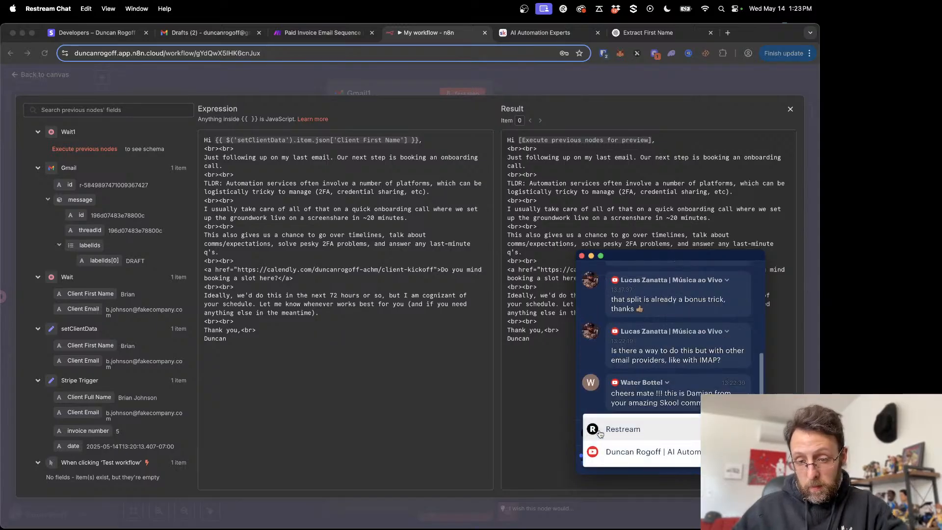
left_click(630, 450)
triple_click(681, 391)
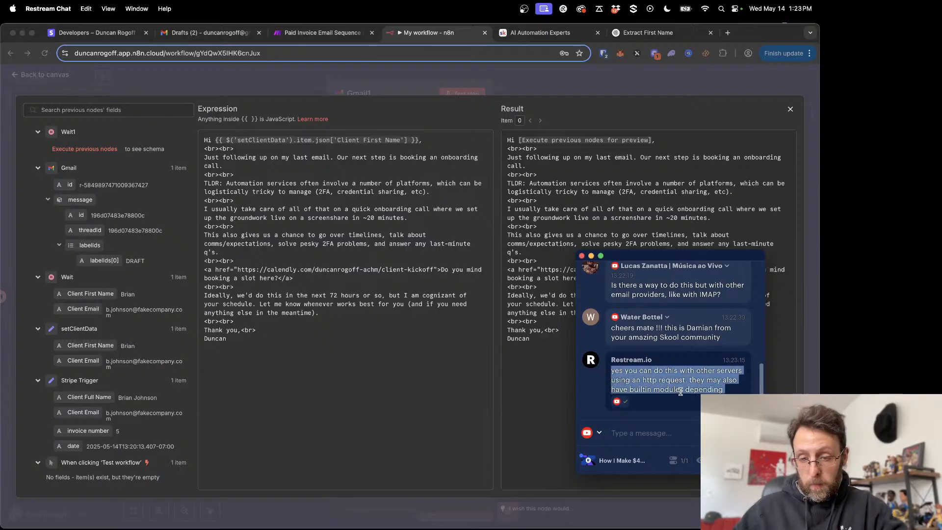
key("super+c")
left_click(643, 434)
key("super+v")
key("Return")
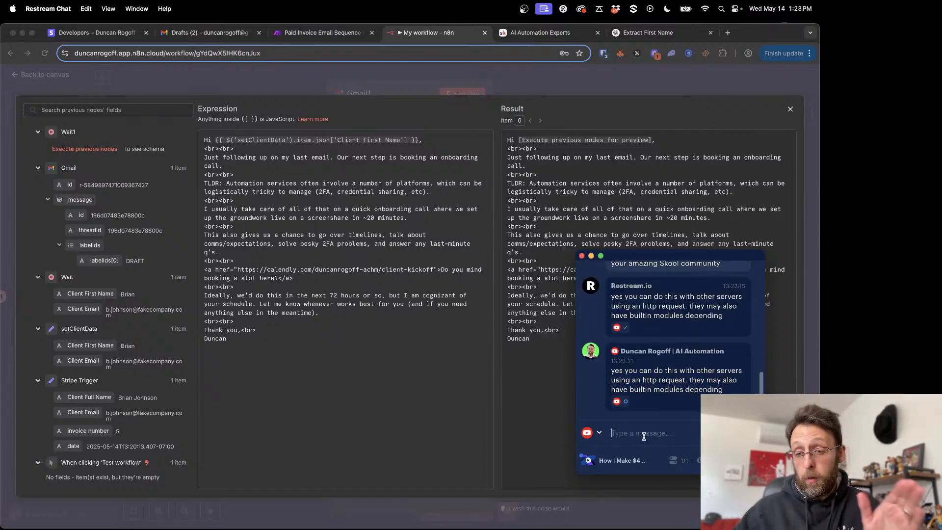
- Reread the recent chat messages and send the Skool community member a short "hey" greeting with their first name
scroll(657, 398, "up", 2)
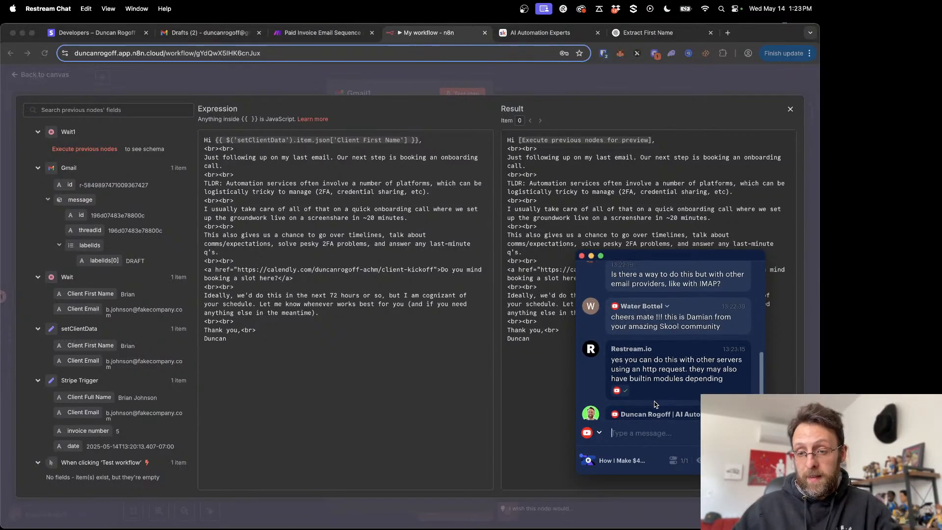
scroll(658, 391, "down", 2)
scroll(658, 383, "up", 2)
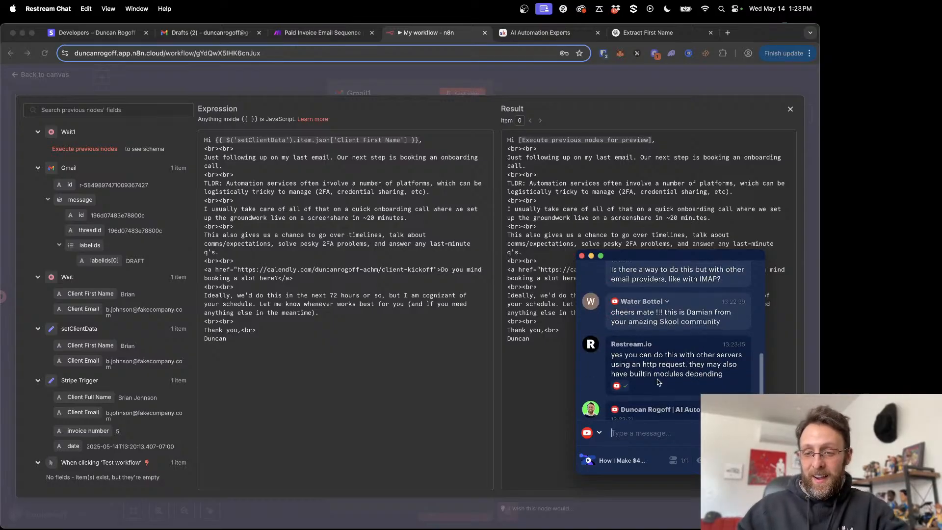
scroll(658, 383, "down", 2)
type("hey d")
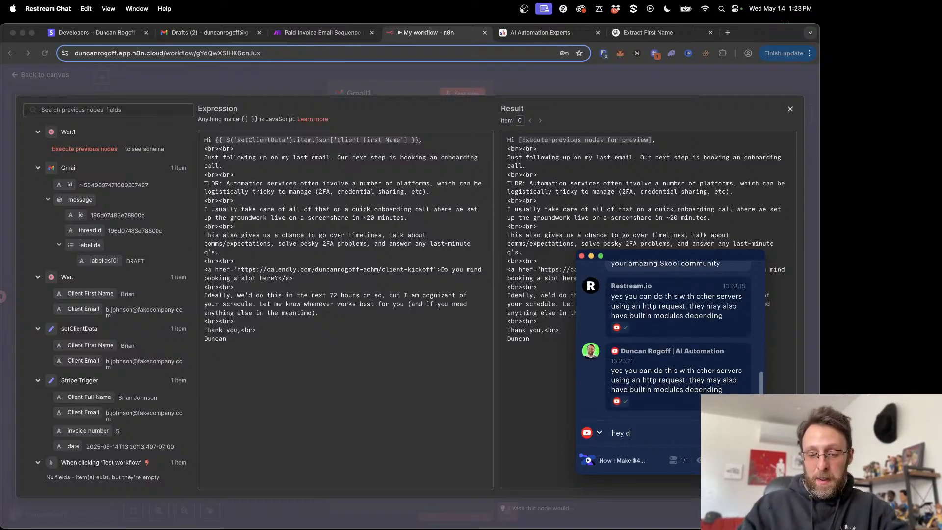
type("amian!")
key("Return")
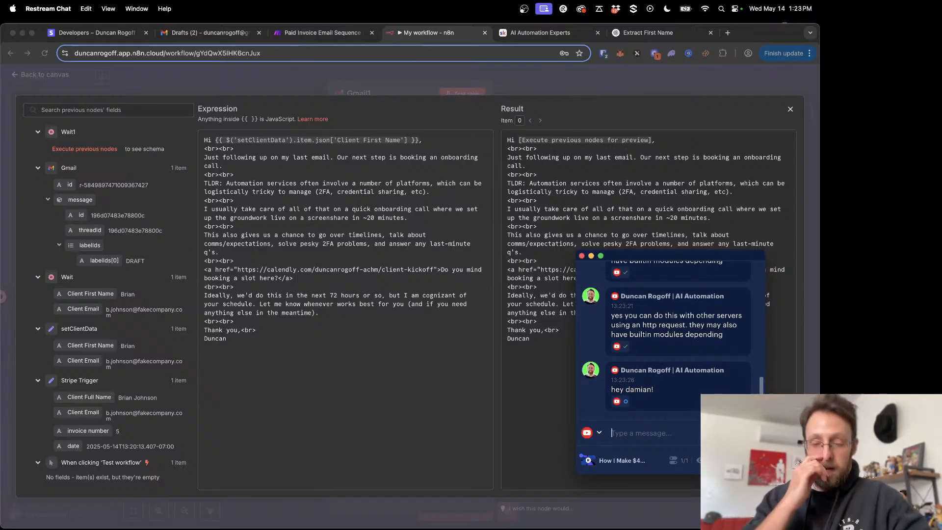
- Switch back to n8n and review Gmail1's message paragraphs on platform logistics, the onboarding call, and 2FA problems
left_click(398, 395)
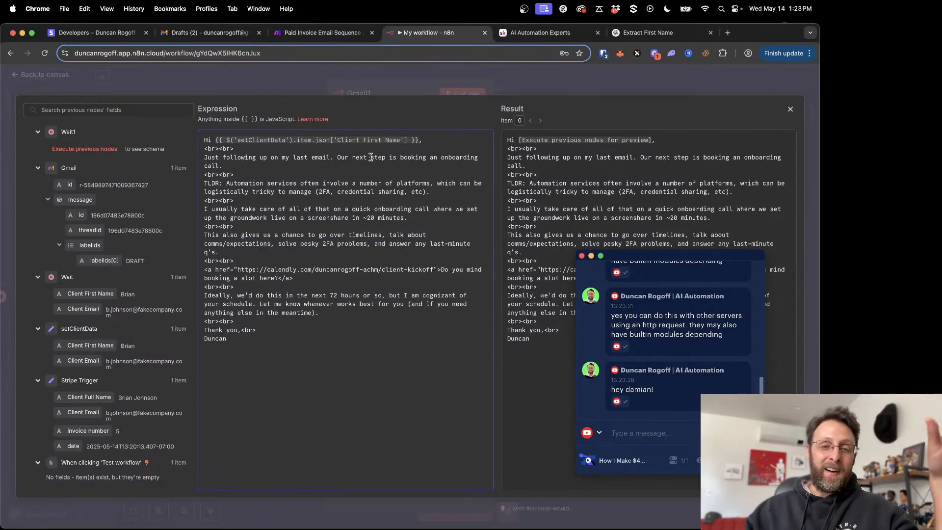
left_click_drag(286, 185, 365, 193)
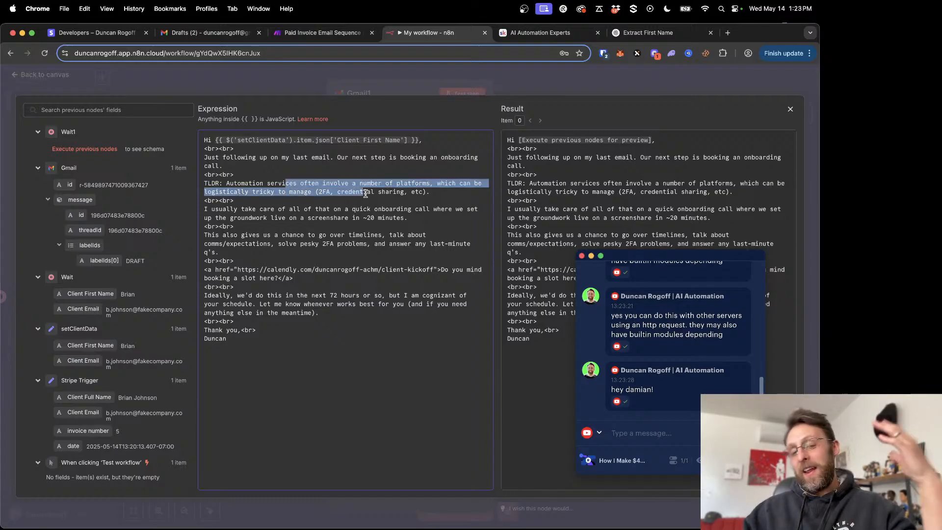
left_click(373, 222)
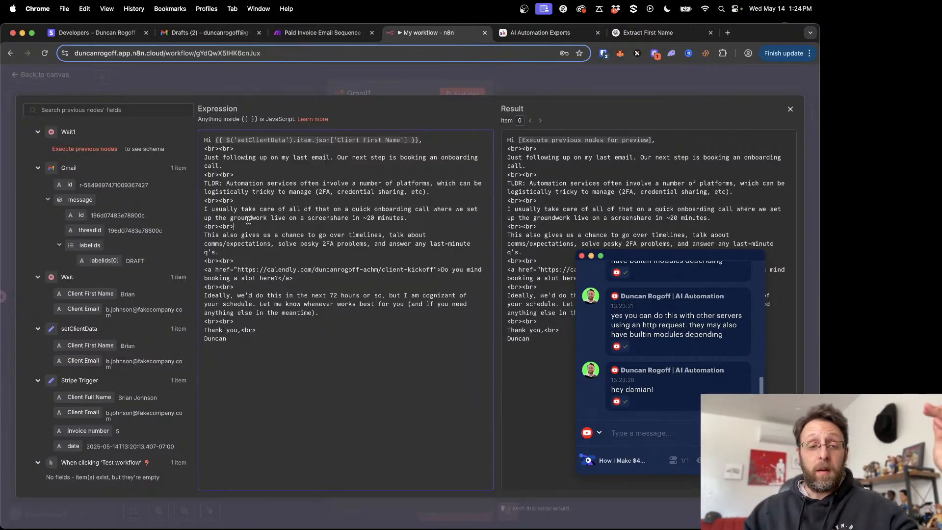
left_click_drag(285, 243, 353, 245)
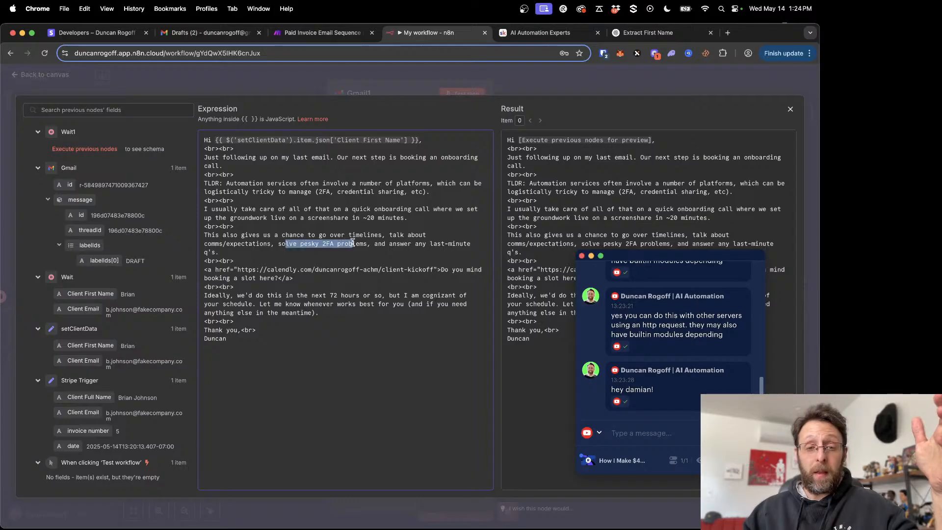
left_click(356, 259)
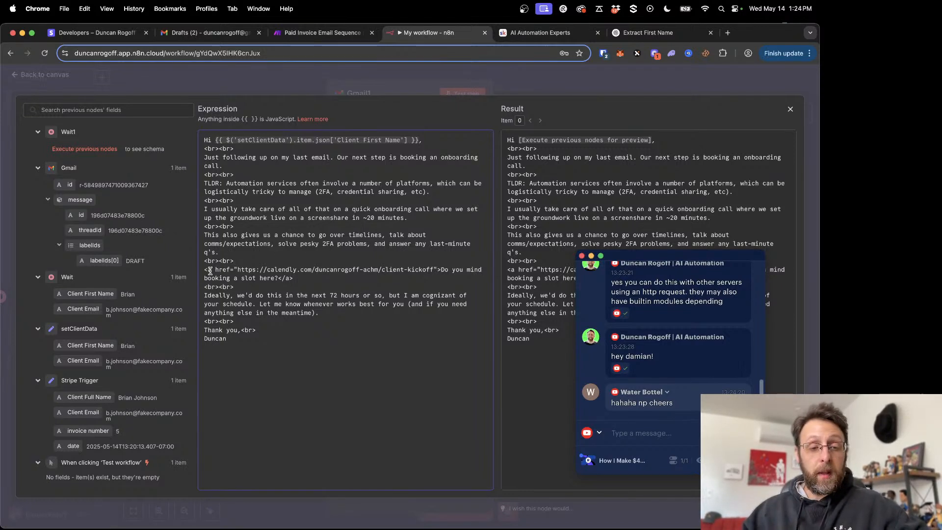
- Review the Calendly booking link, its link text, and the 72-hour scheduling paragraph, and return to the workflow canvas
left_click_drag(237, 270, 425, 272)
left_click(405, 285)
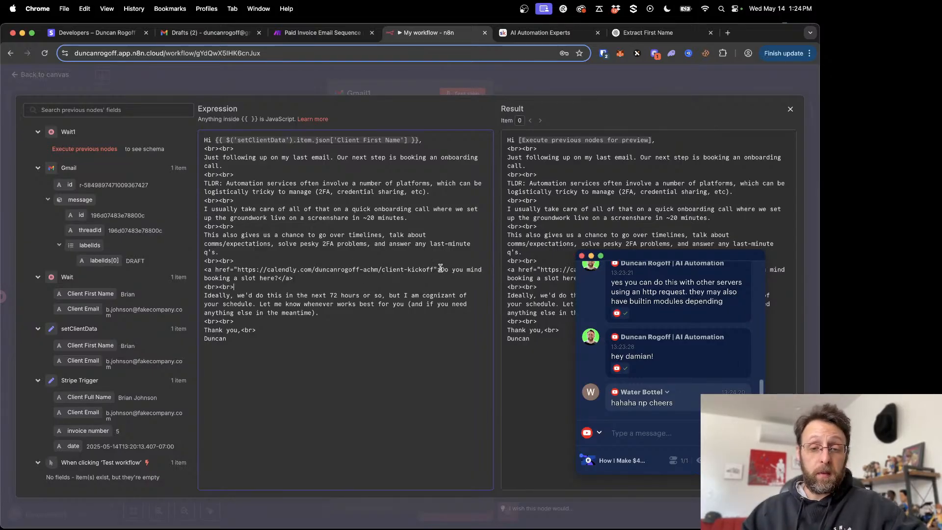
left_click_drag(440, 268, 277, 278)
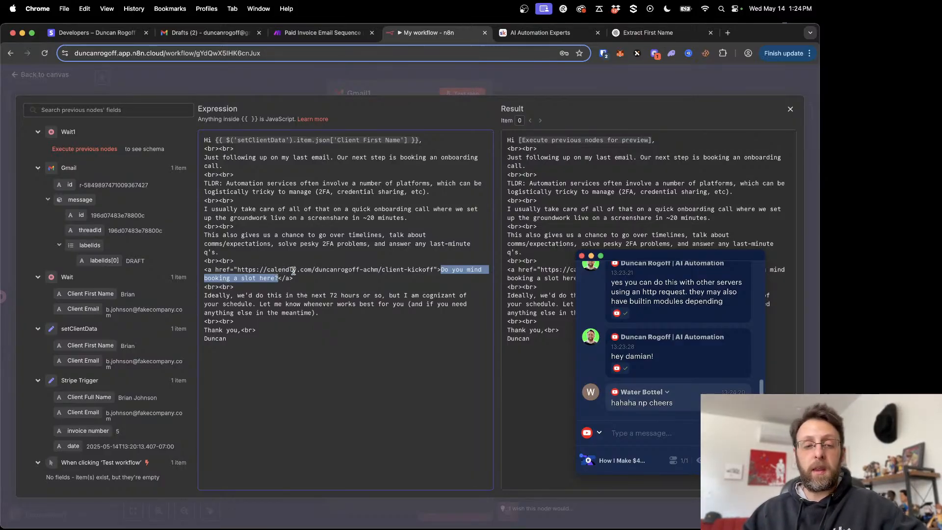
left_click(283, 314)
left_click_drag(231, 295, 367, 306)
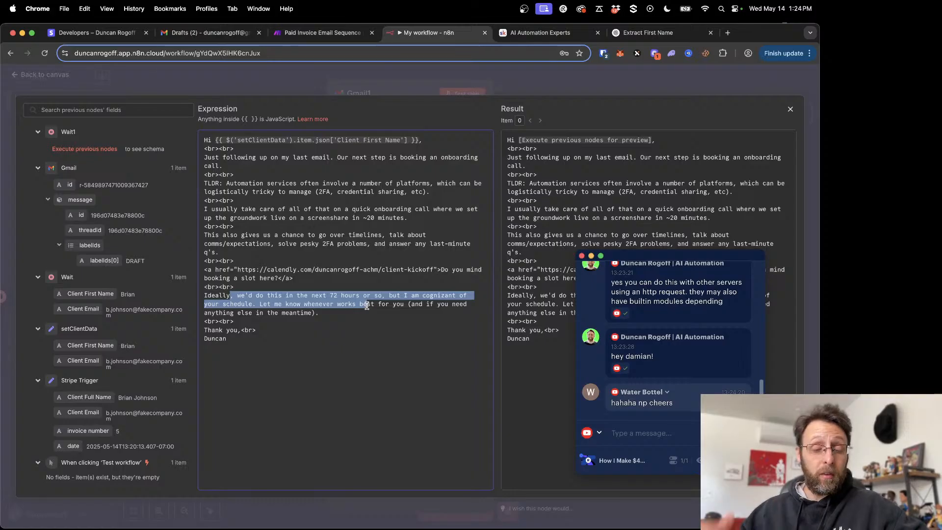
left_click(359, 319)
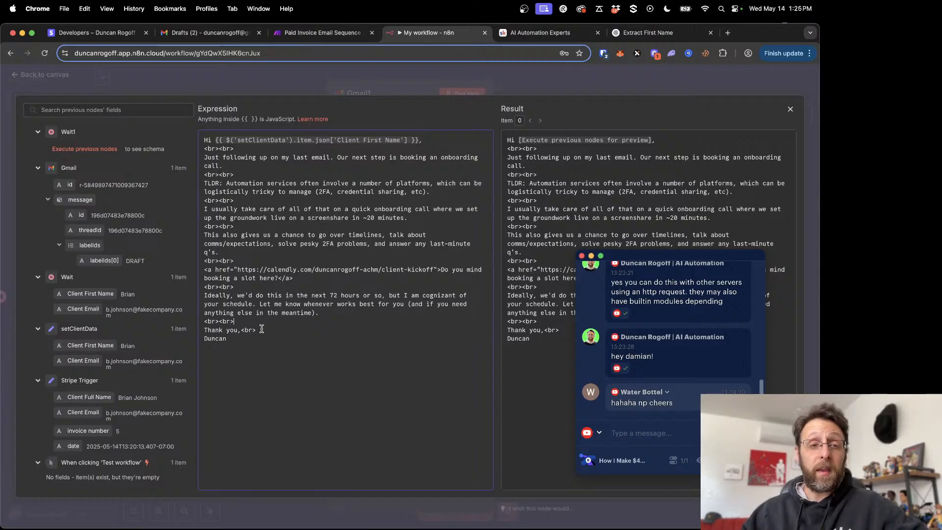
left_click(266, 80)
left_click(266, 80)
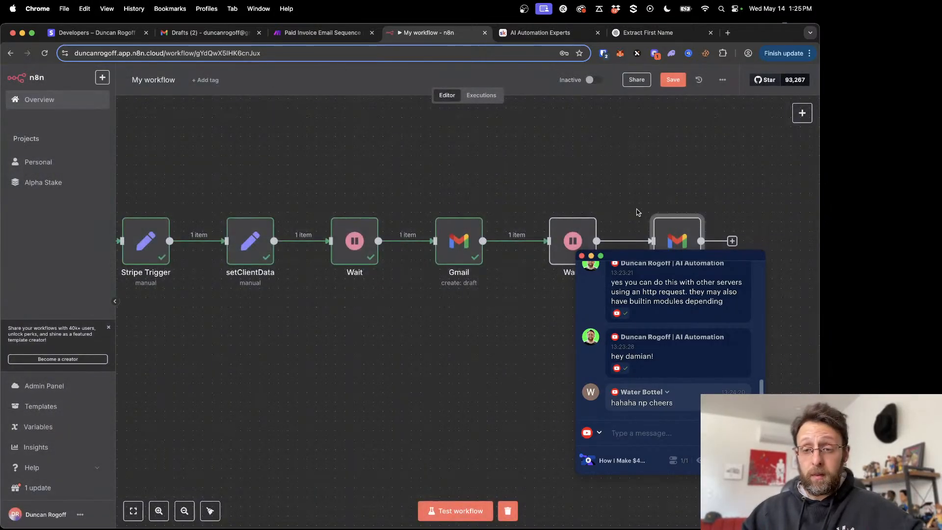
- Check the To Email expression in Gmail1, return to the canvas, and save the workflow
double_click(672, 238)
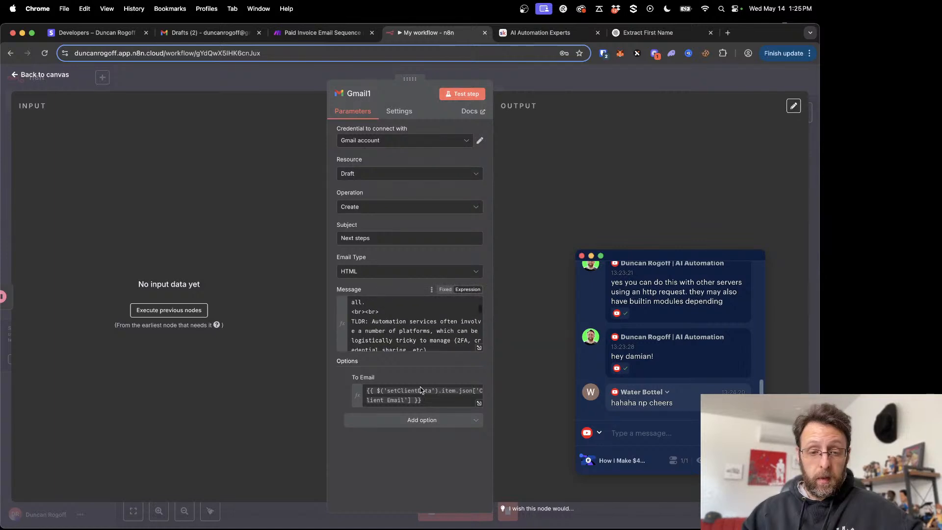
left_click(420, 391)
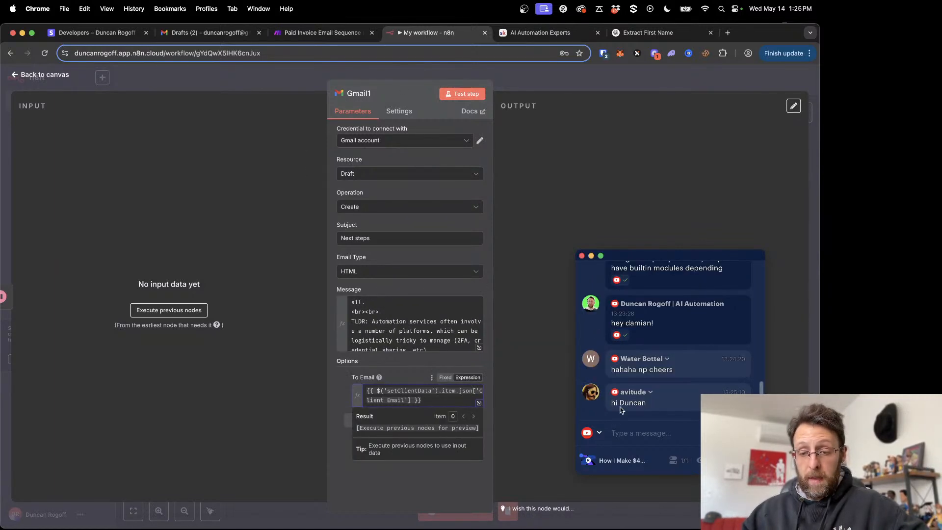
left_click(242, 77)
left_click(676, 80)
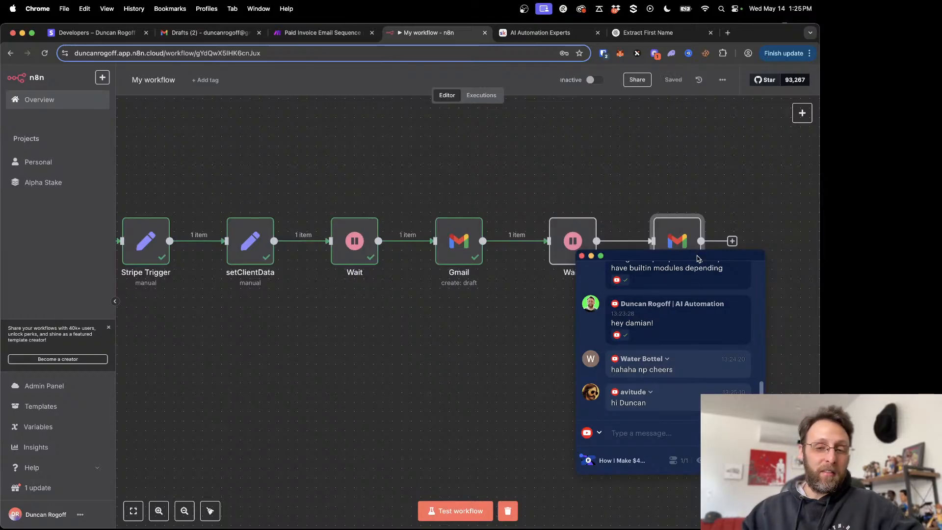
- Move the Restream chat window clear of the workflow nodes and show the whole sequence on the canvas
left_click_drag(698, 258, 136, 305)
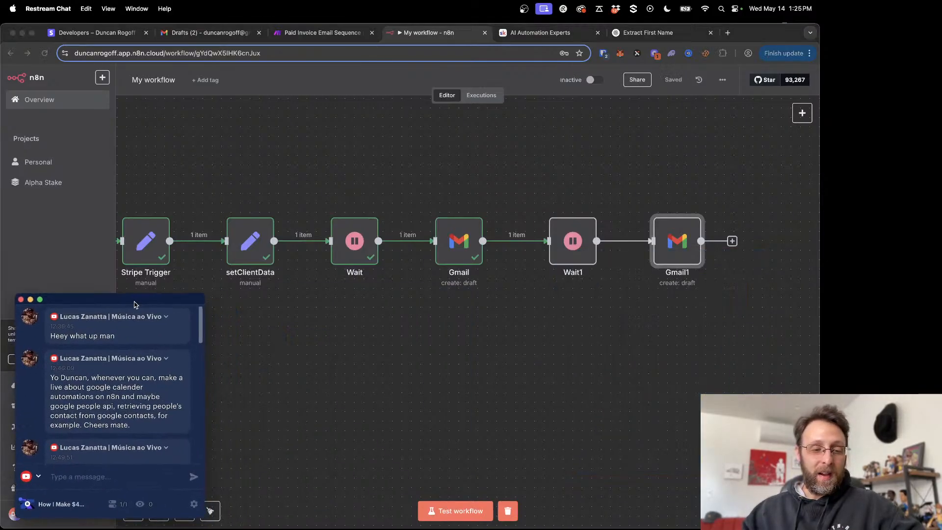
scroll(156, 356, "down", 10)
scroll(411, 317, "left", 5)
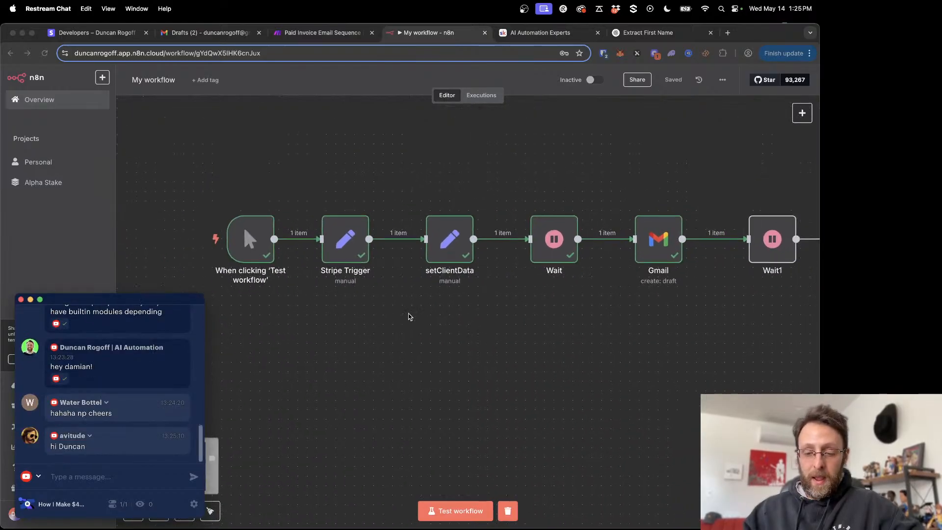
left_click(410, 317)
scroll(410, 317, "down", 5)
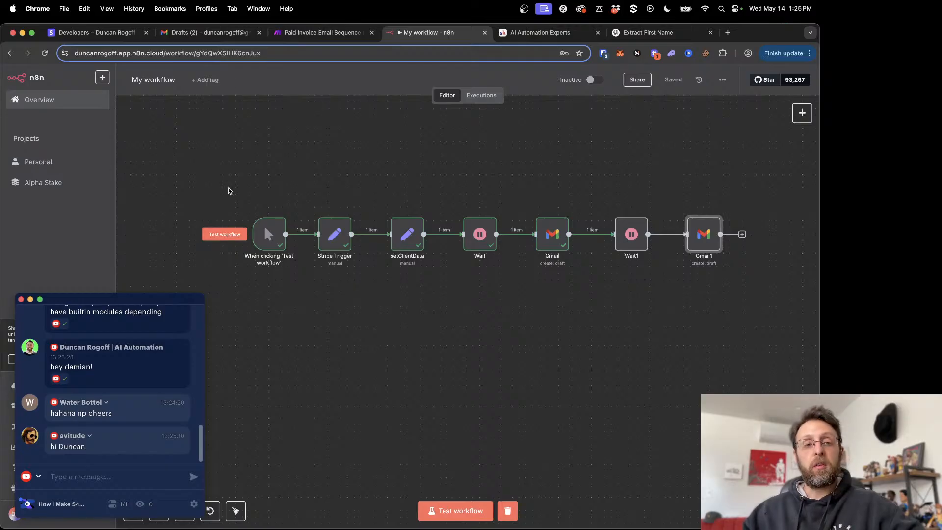
- Switch to Gmail, delete the old "Thank you & welcome aboard" draft, and close its open message
left_click(223, 31)
left_click(752, 154)
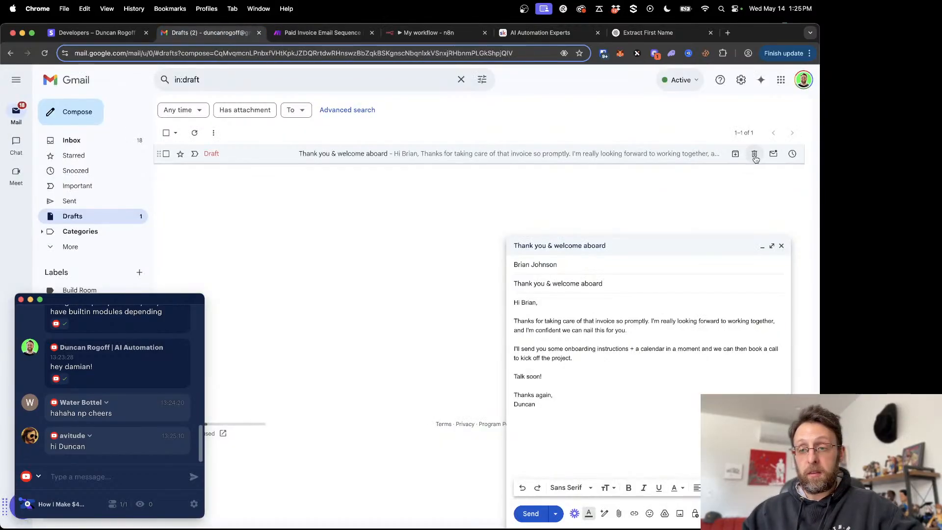
left_click(755, 154)
left_click(781, 246)
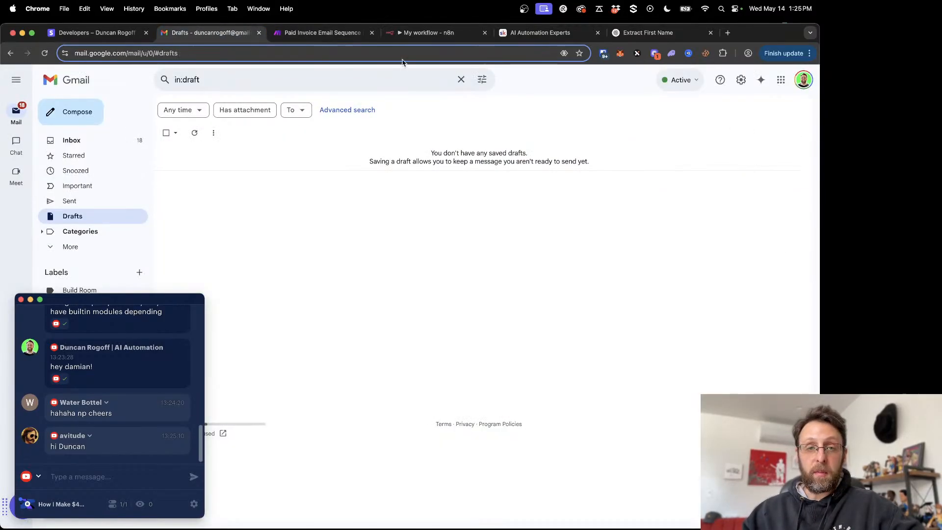
- Run the complete workflow in n8n and open the newly created "Thank you & welcome aboard" draft in Gmail
left_click(420, 34)
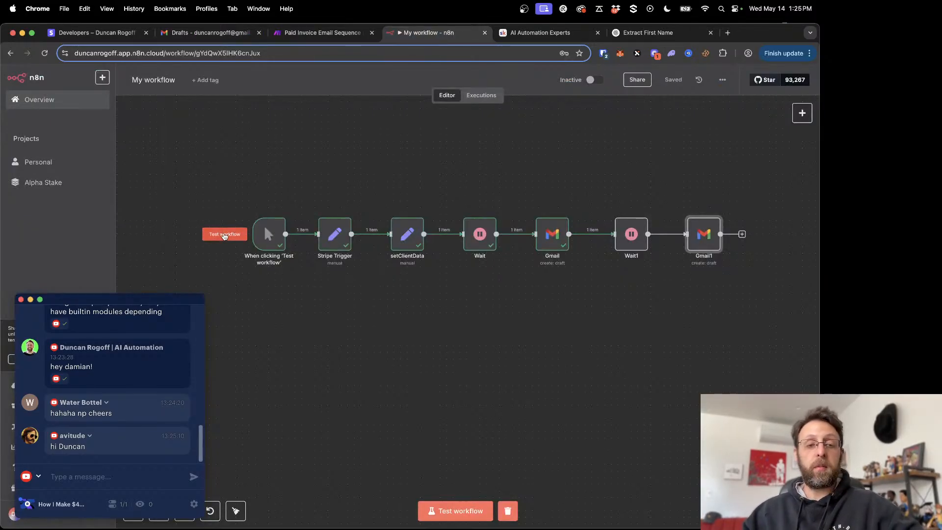
left_click(224, 234)
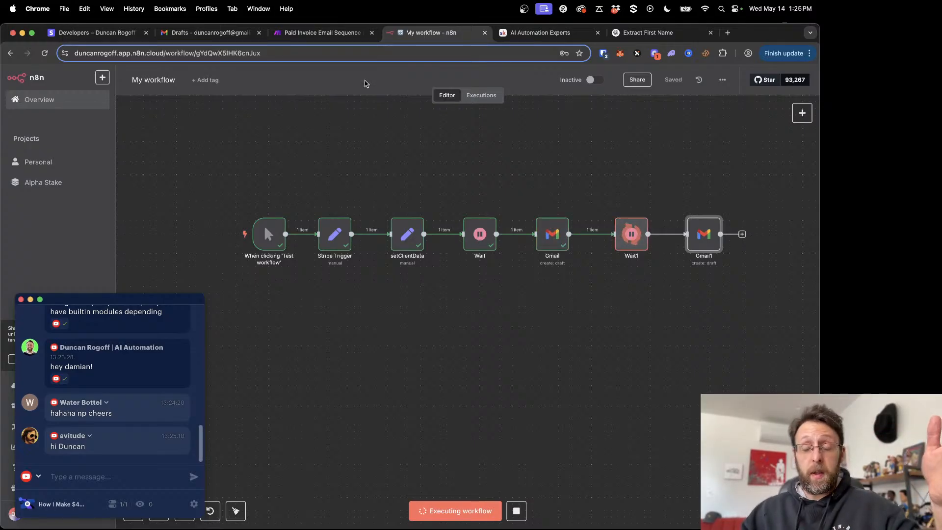
left_click(188, 30)
left_click(100, 216)
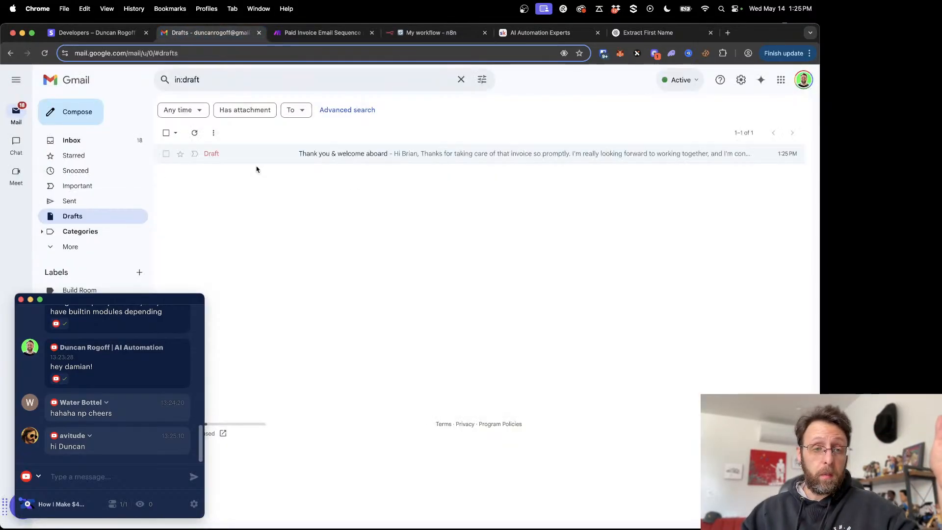
left_click(392, 153)
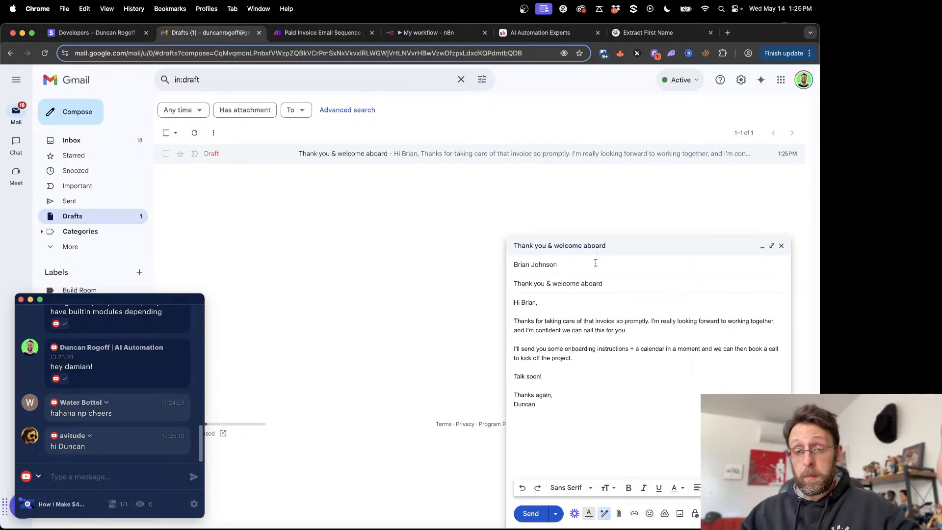
left_click(570, 355)
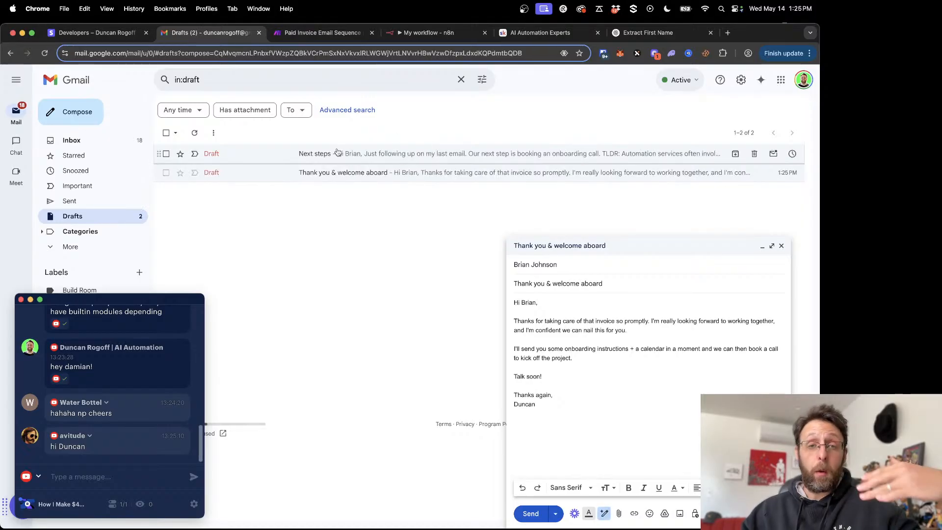
- Open the "Next steps" draft, close the thank-you draft, check the booking link's destination, and close the message
left_click(359, 160)
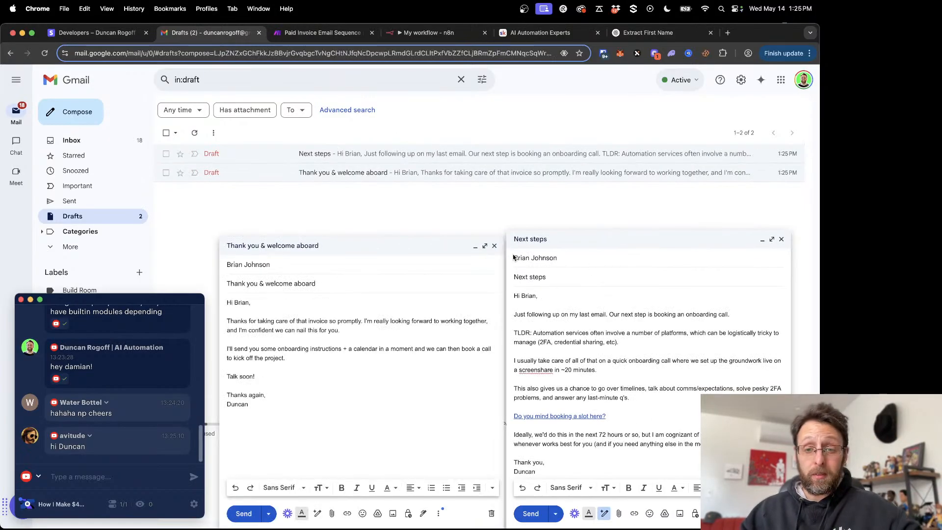
left_click(494, 246)
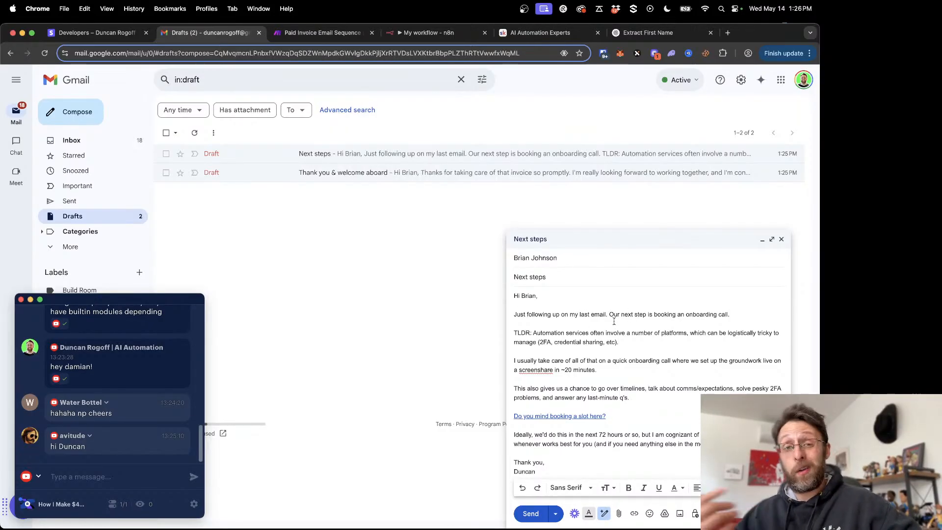
left_click(558, 416)
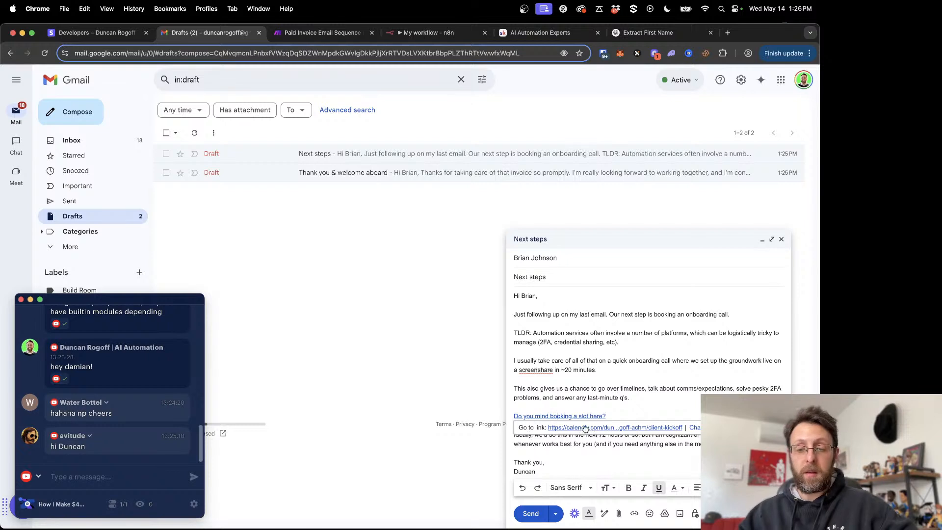
left_click(634, 389)
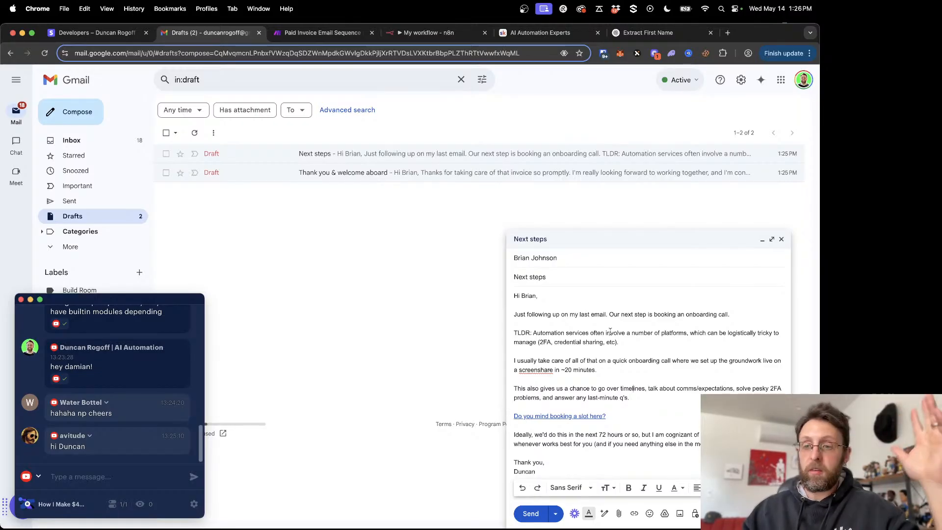
left_click(781, 240)
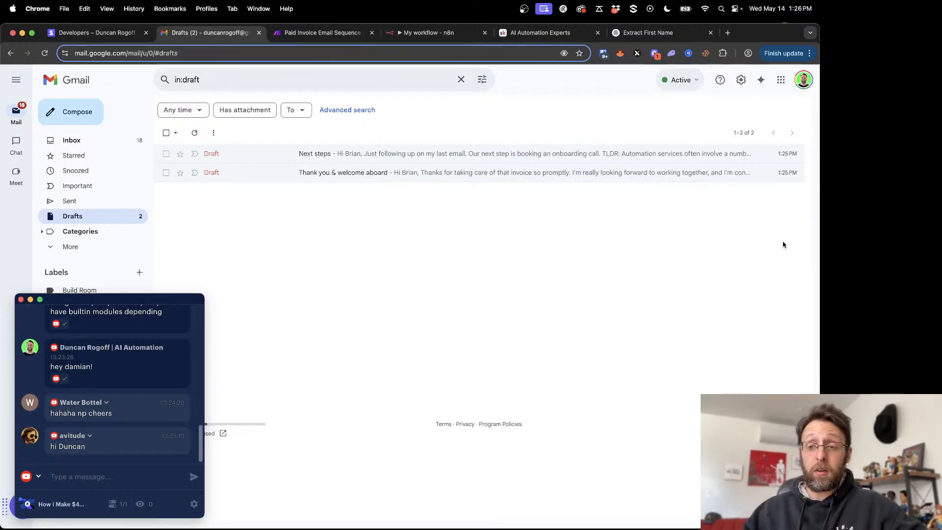
- Switch to the AI Automation Experts Skool community and browse its About page and the Classroom's n8n and Make courses
left_click(540, 32)
scroll(607, 394, "down", 2)
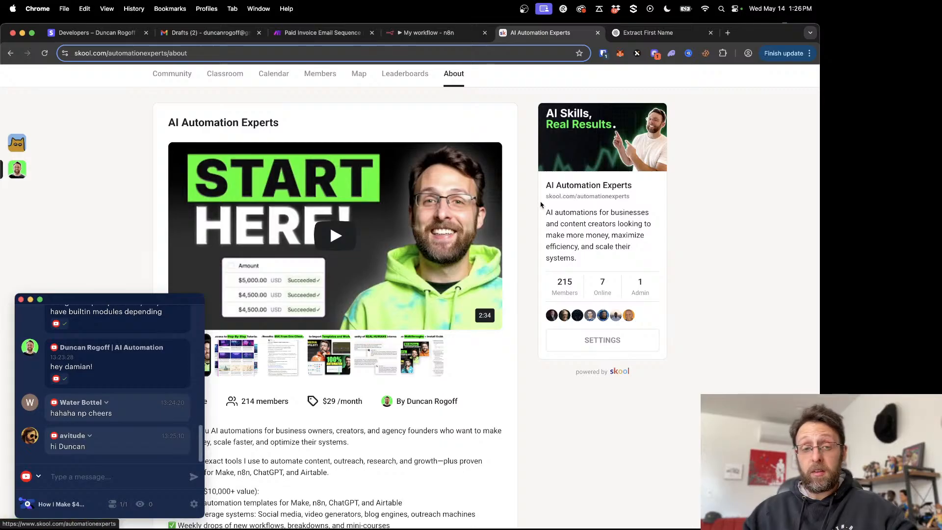
scroll(623, 210, "up", 1)
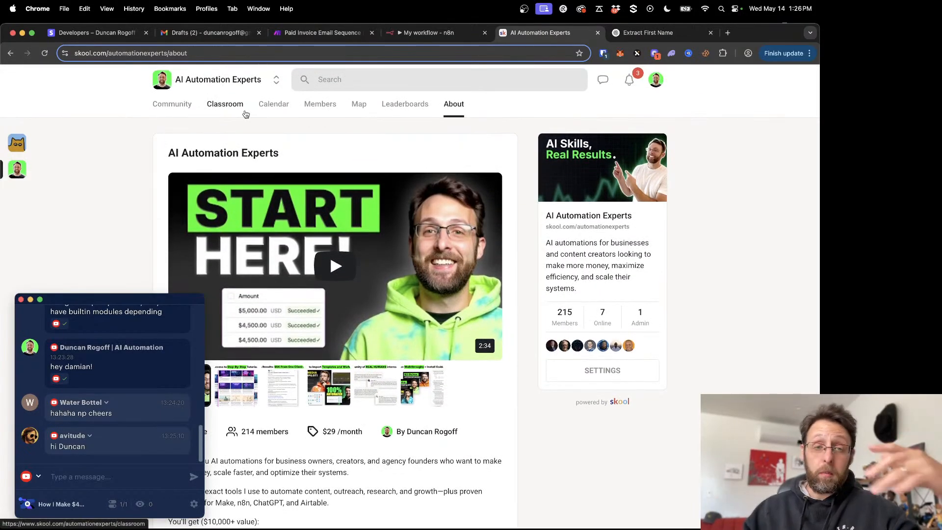
left_click(238, 106)
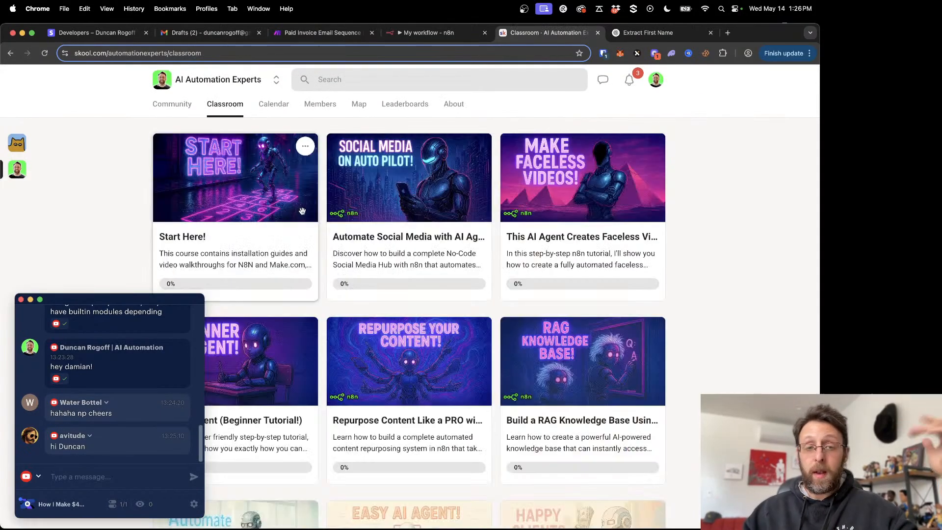
scroll(424, 246, "down", 6)
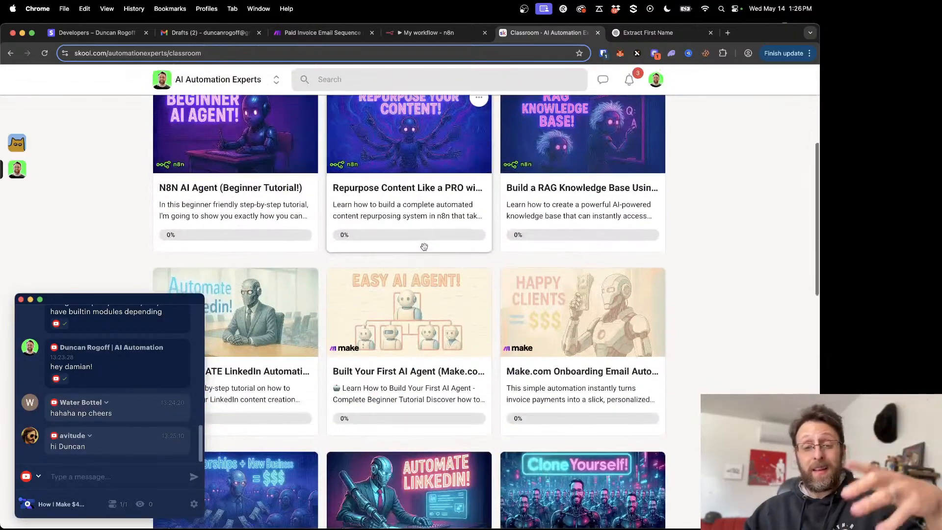
scroll(424, 246, "down", 2)
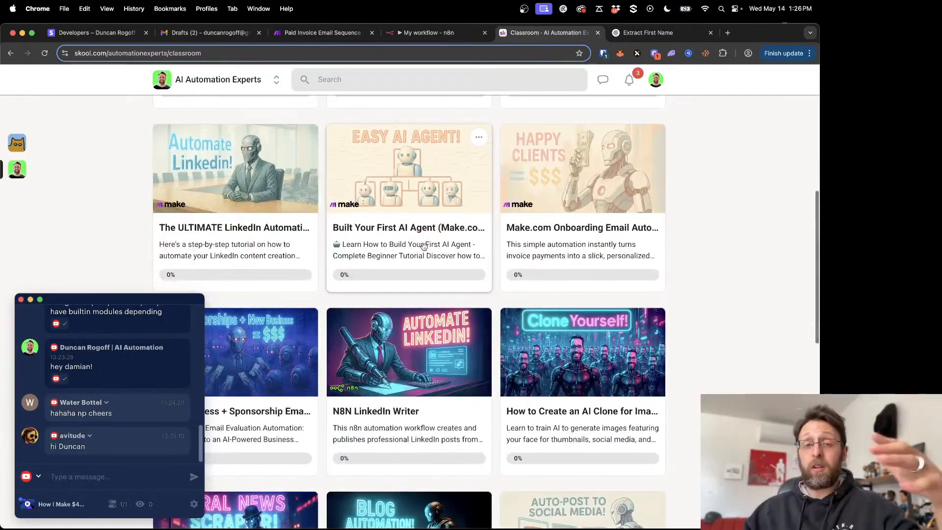
scroll(424, 246, "down", 1)
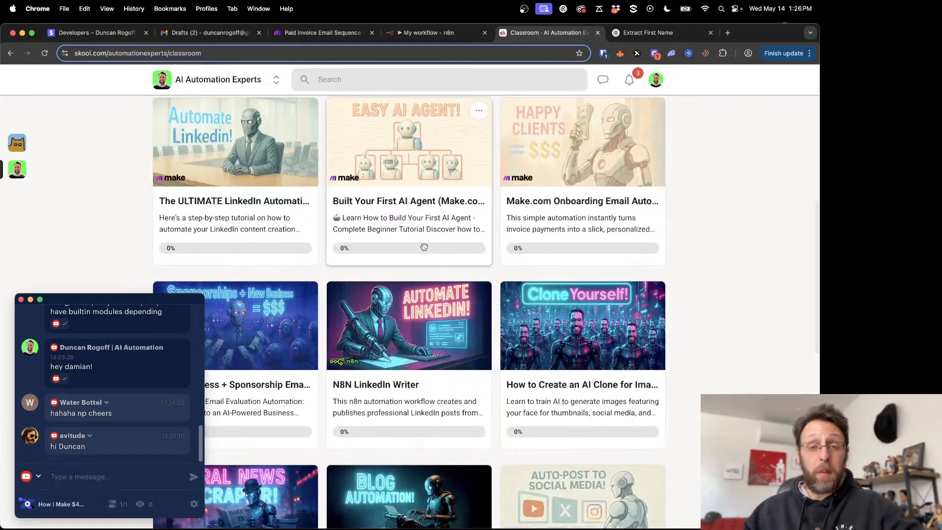
scroll(424, 246, "down", 4)
scroll(424, 247, "up", 10)
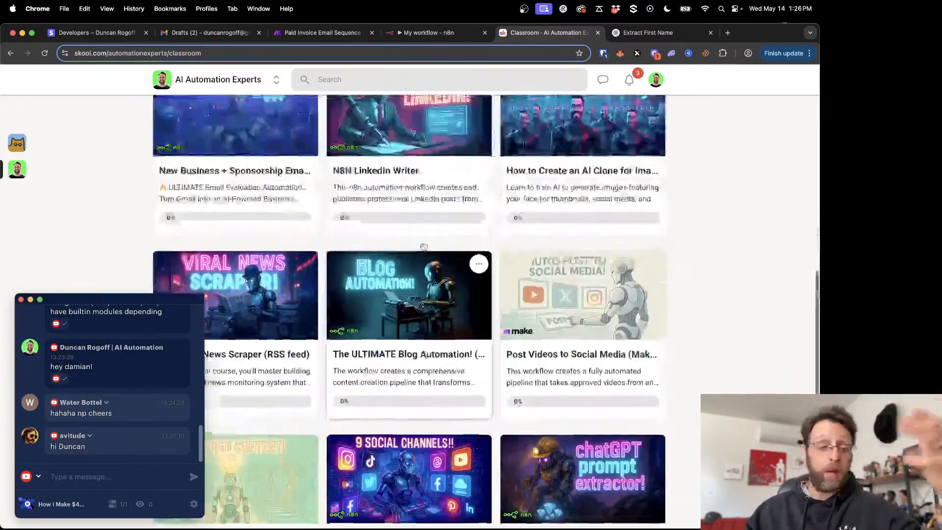